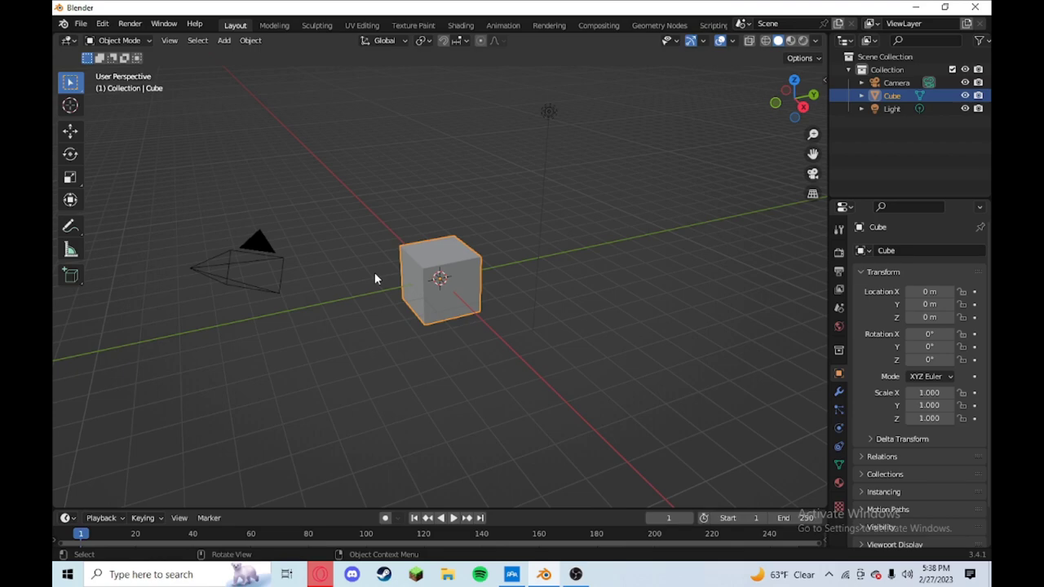
Delete the default light from the scene.
left_click(338, 296)
mouse_move(374, 377)
middle_mouse_down()
mouse_move(301, 352)
mouse_move(428, 300)
middle_mouse_up()
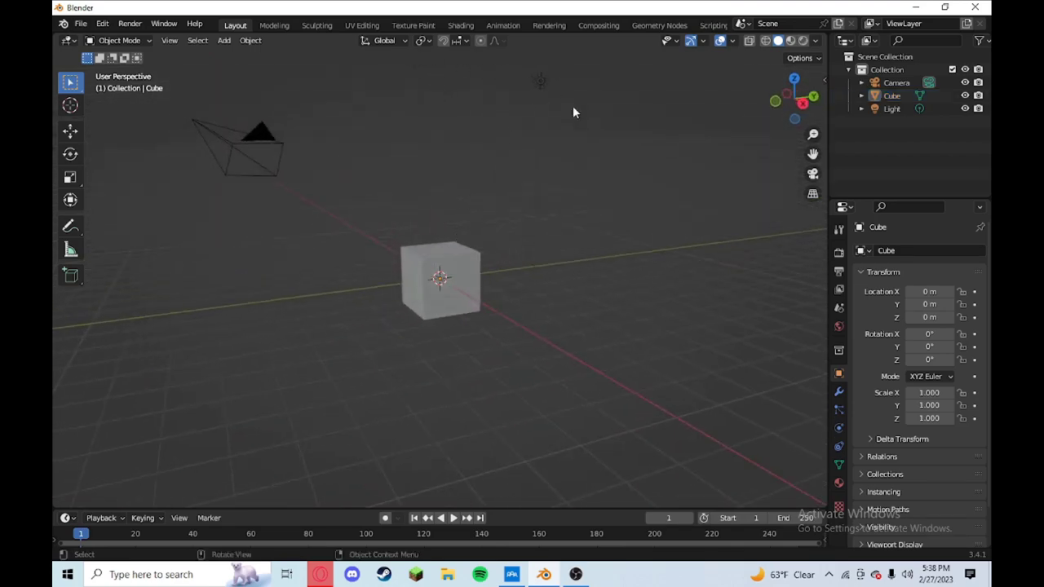
left_click_drag(573, 113, 503, 61)
key("x")
left_click(493, 78)
Delete the camera and switch to the front view.
left_click(259, 148)
key("x")
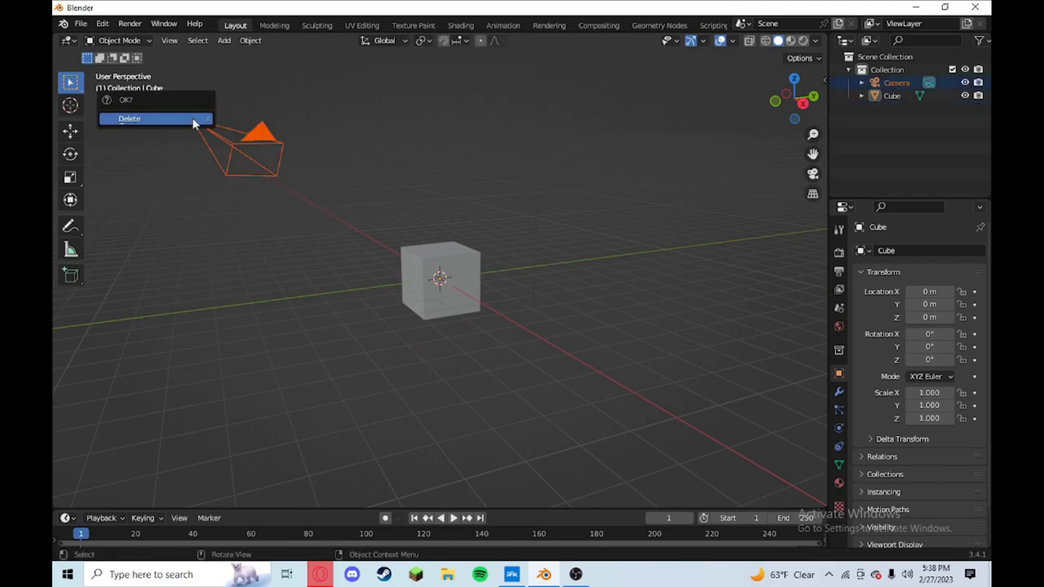
left_click(201, 120)
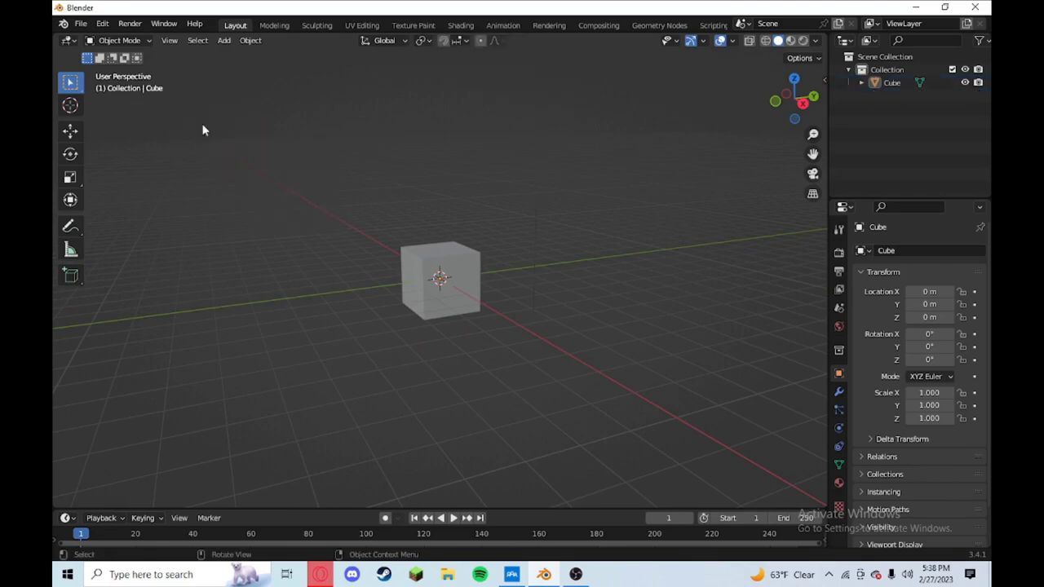
key("KP_1")
Add m16G.jpg from Downloads as a reference image behind the cube.
left_click(469, 264)
scroll(469, 265, "up", 2)
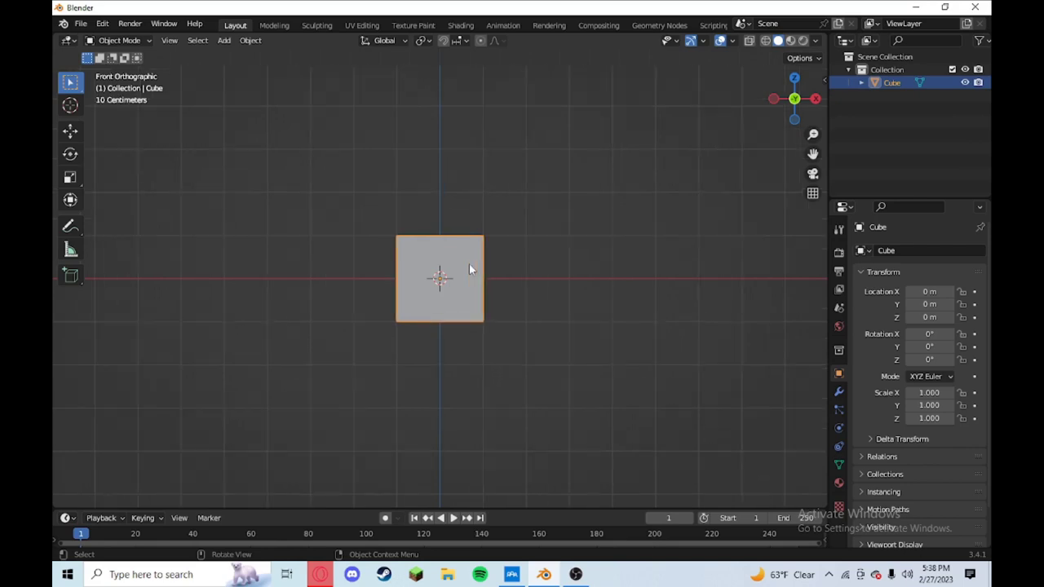
scroll(469, 264, "up", 3)
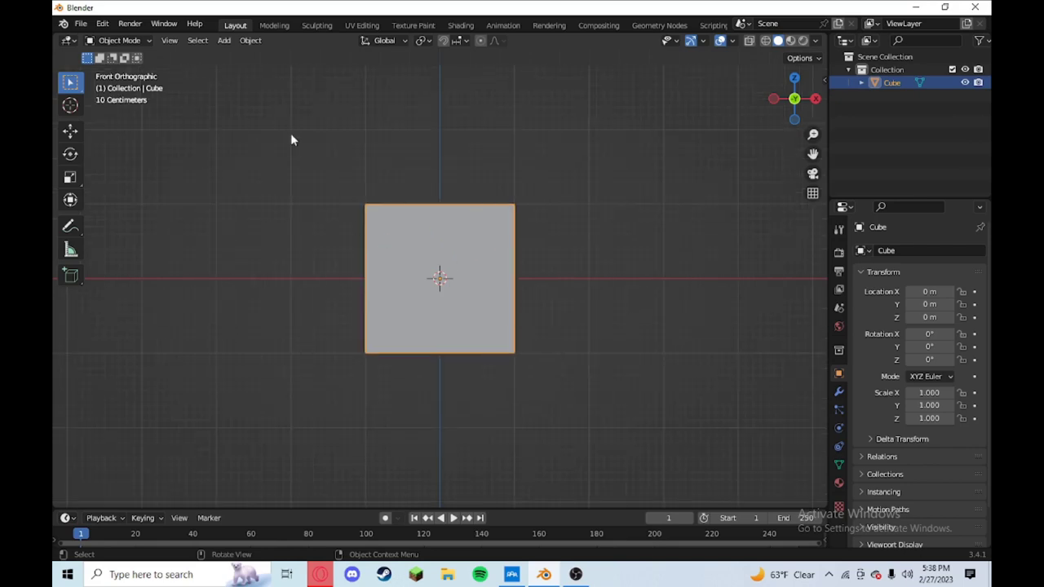
left_click(225, 46)
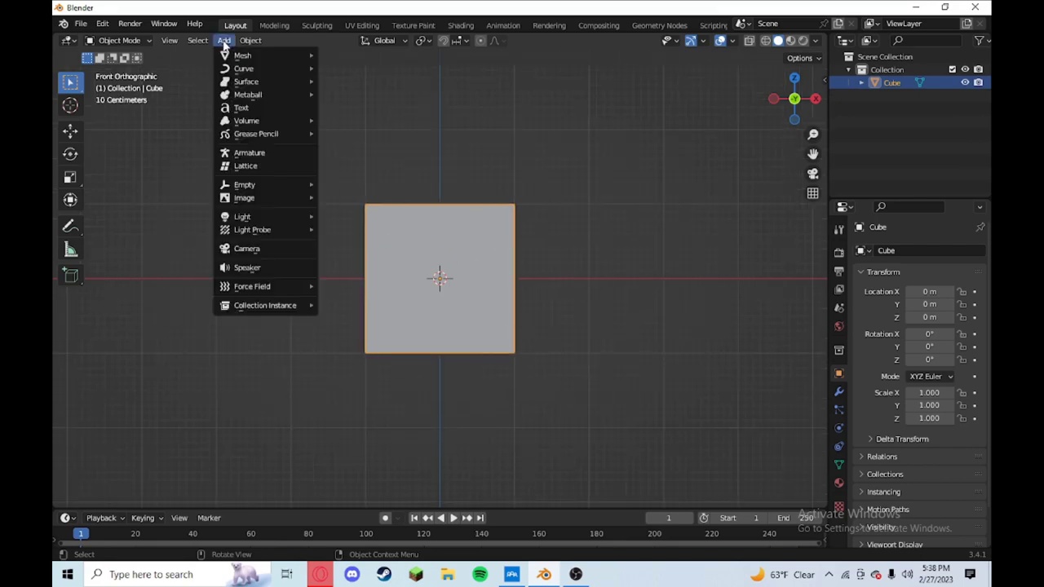
mouse_move(245, 198)
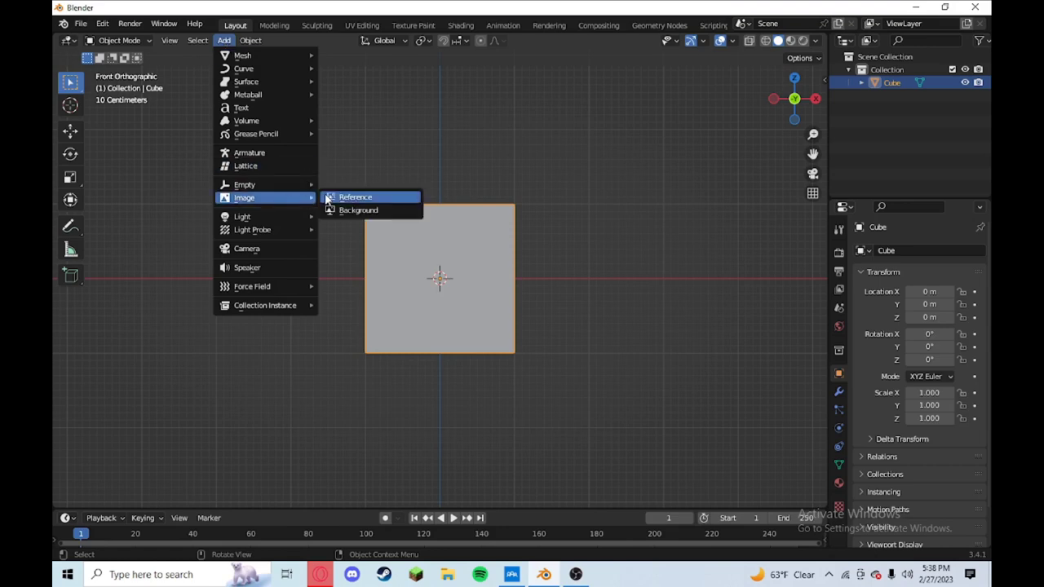
left_click(332, 199)
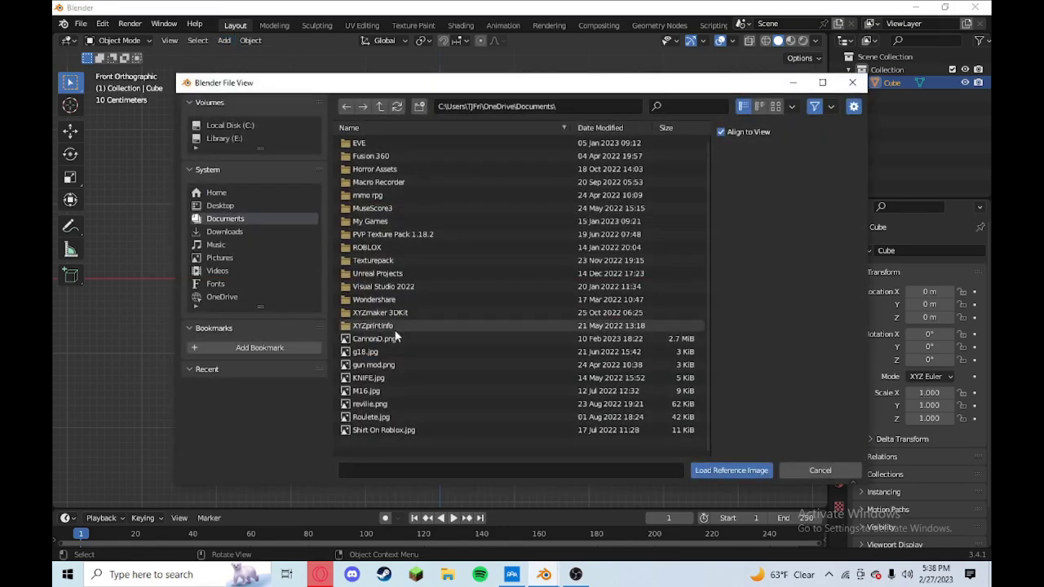
left_click(223, 232)
left_click(686, 106)
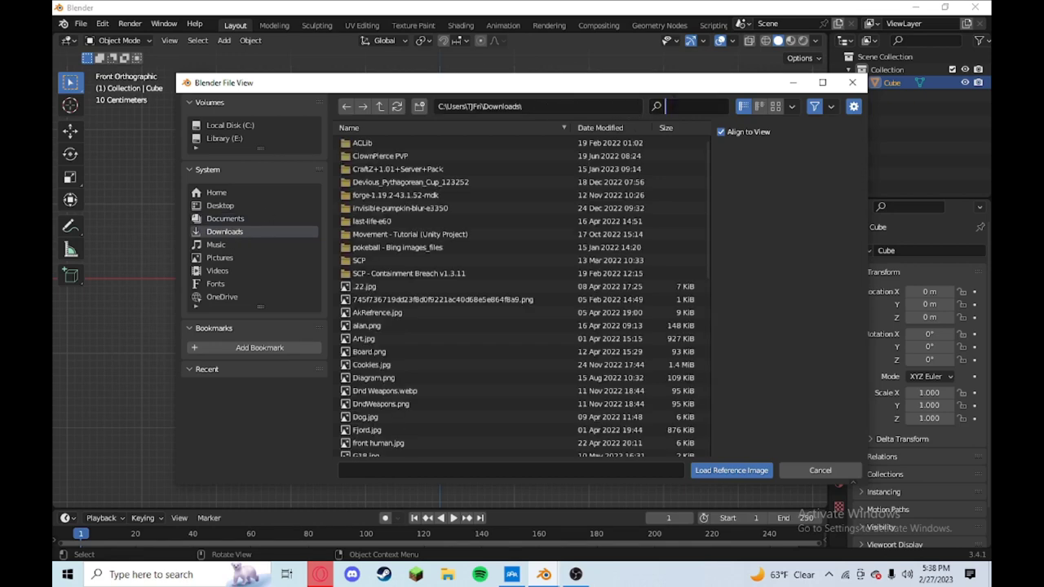
type("m16")
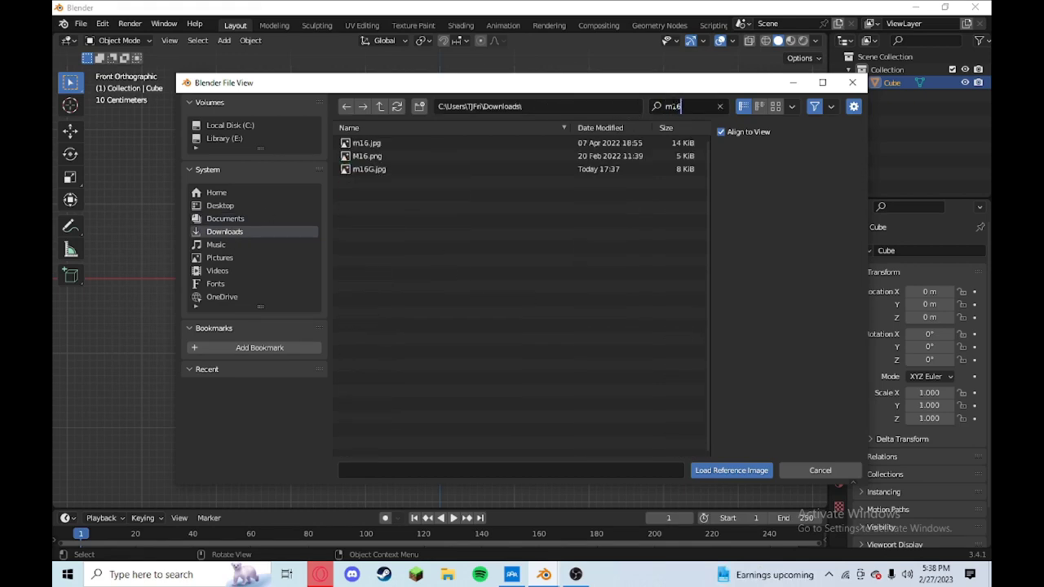
double_click(433, 169)
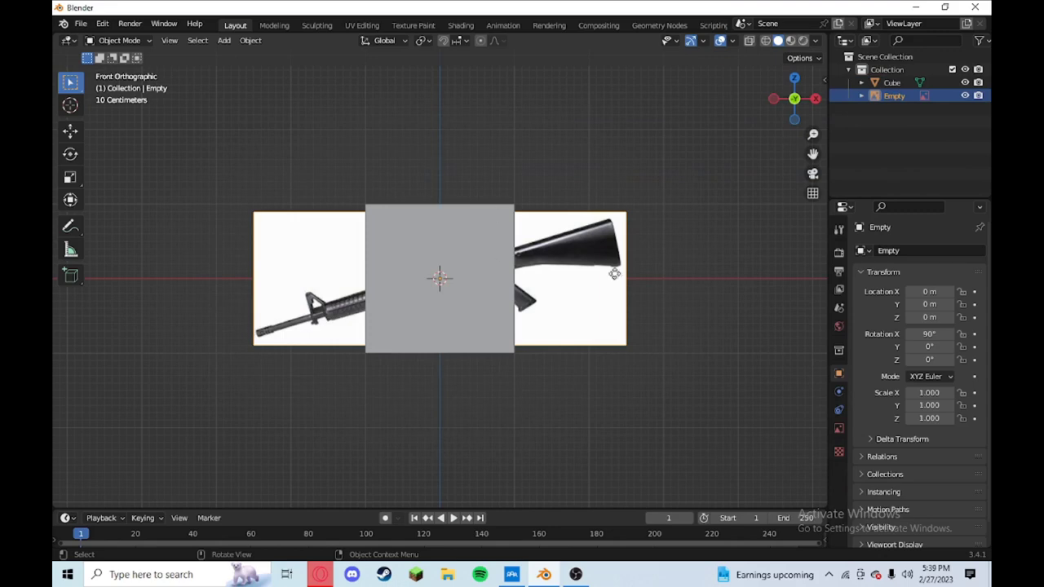
Put the cube in Edit Mode with X-ray on so the rifle shows through.
left_click(488, 256)
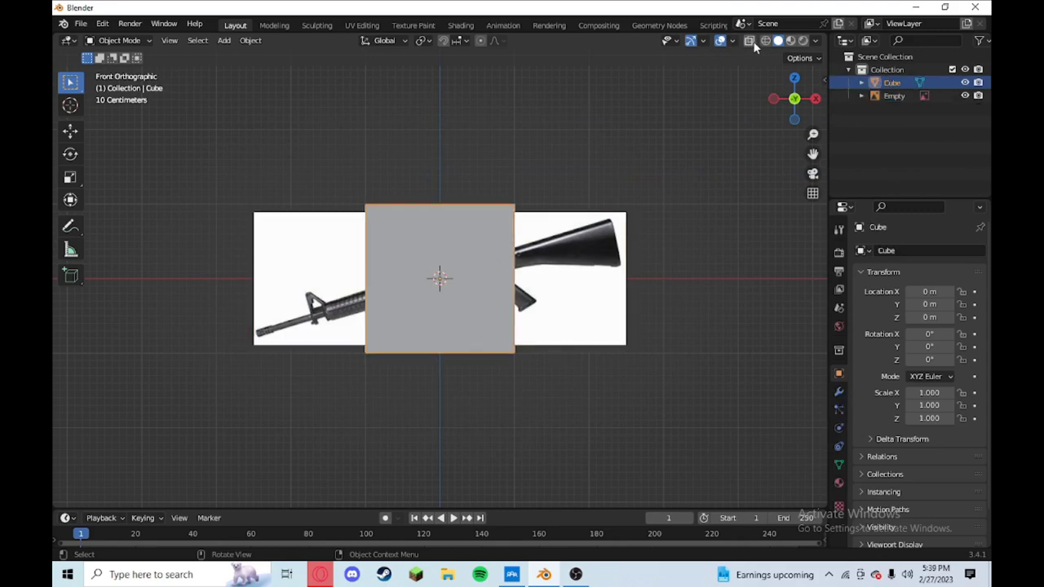
left_click(611, 261)
left_click(466, 270)
right_click(459, 248)
left_click(120, 39)
key("Tab")
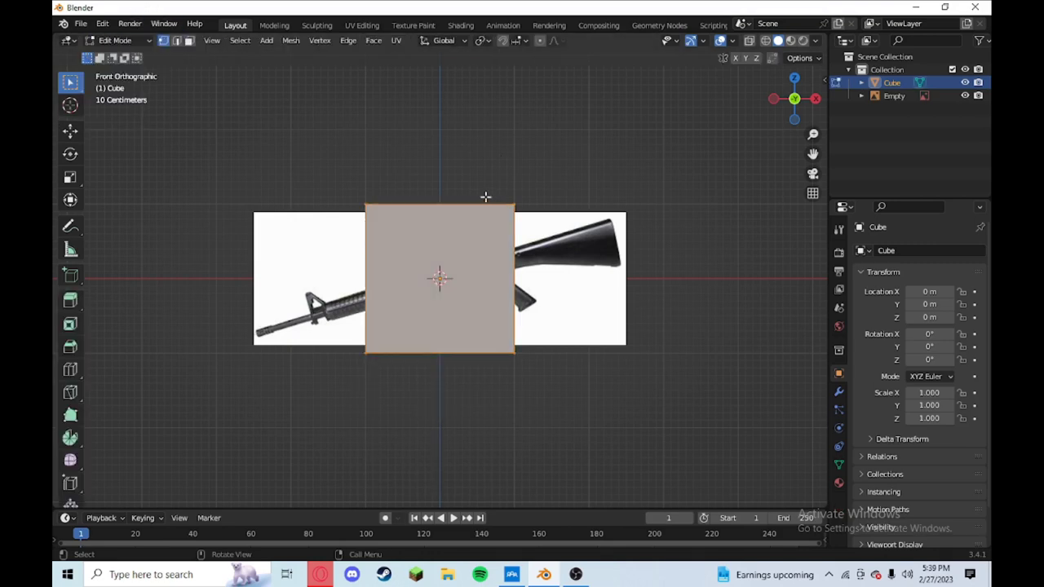
left_click(750, 43)
scroll(426, 322, "up", 1)
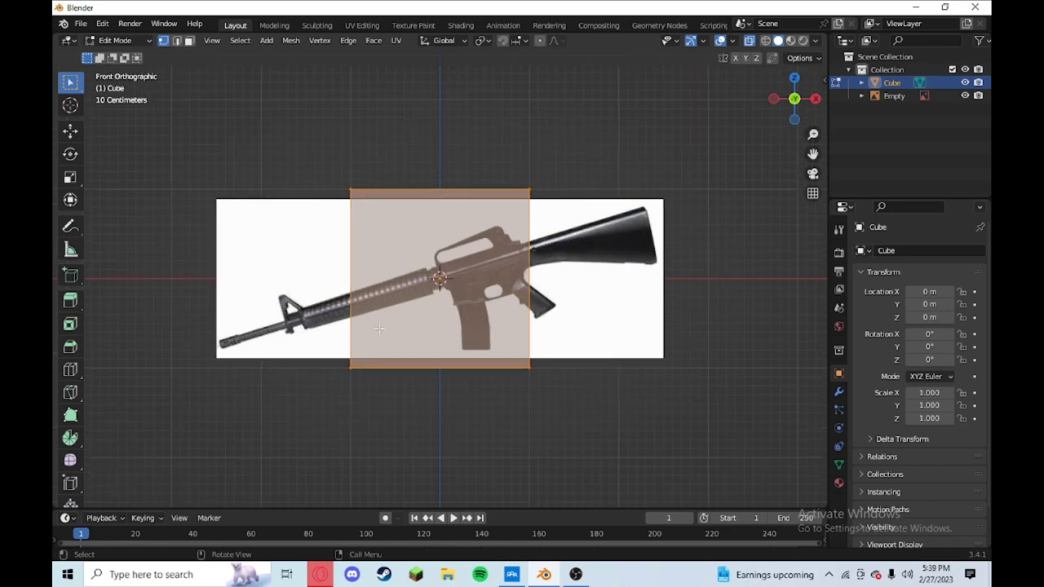
Rename the cube to 'Stock'.
left_click(473, 214)
double_click(893, 82)
type("Stock")
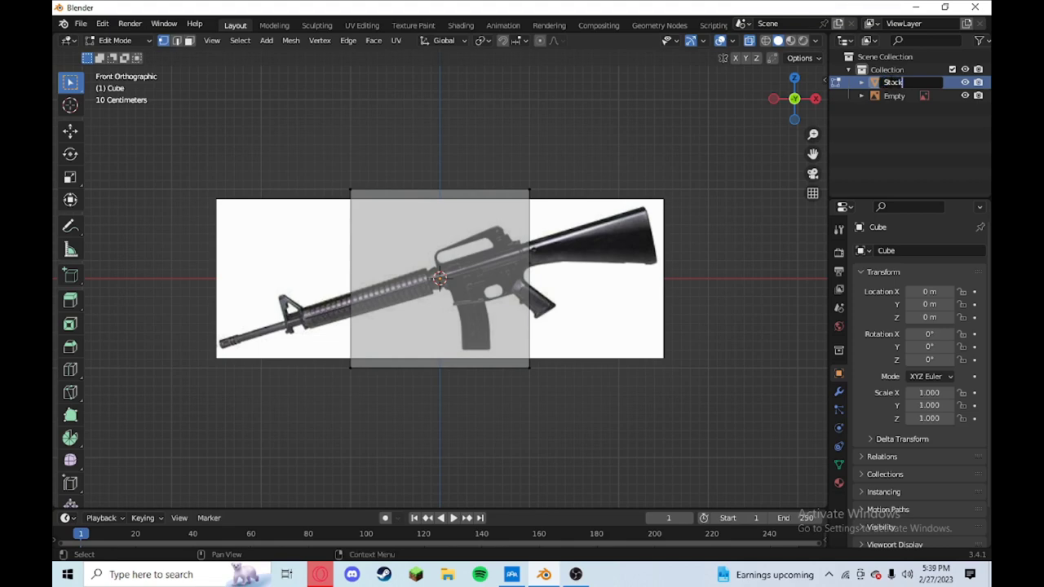
key("Return")
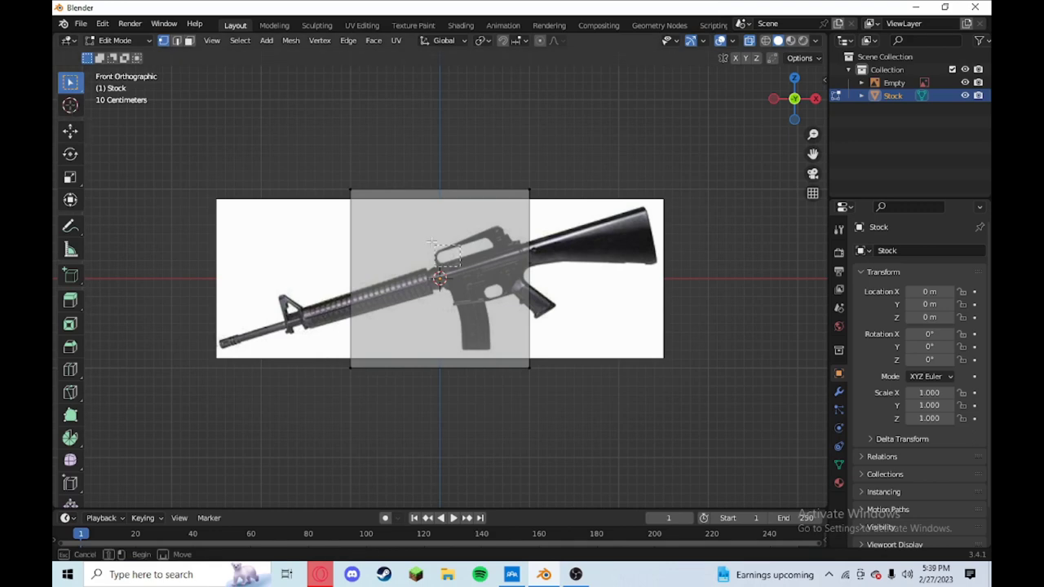
Move the Stock plane over the rifle's buttstock in the reference.
left_click_drag(622, 418, 317, 161)
key("g")
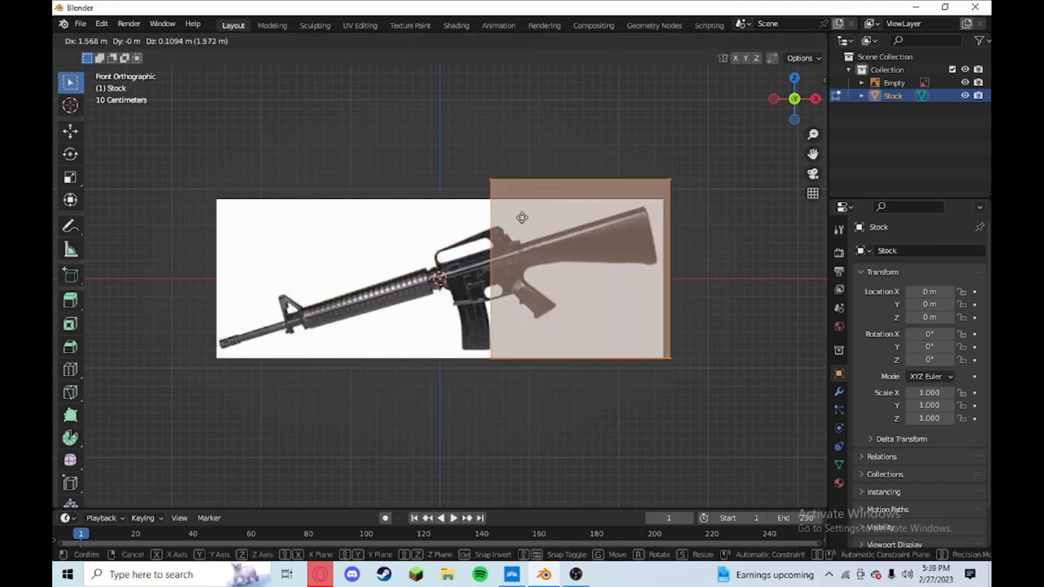
left_click(522, 219)
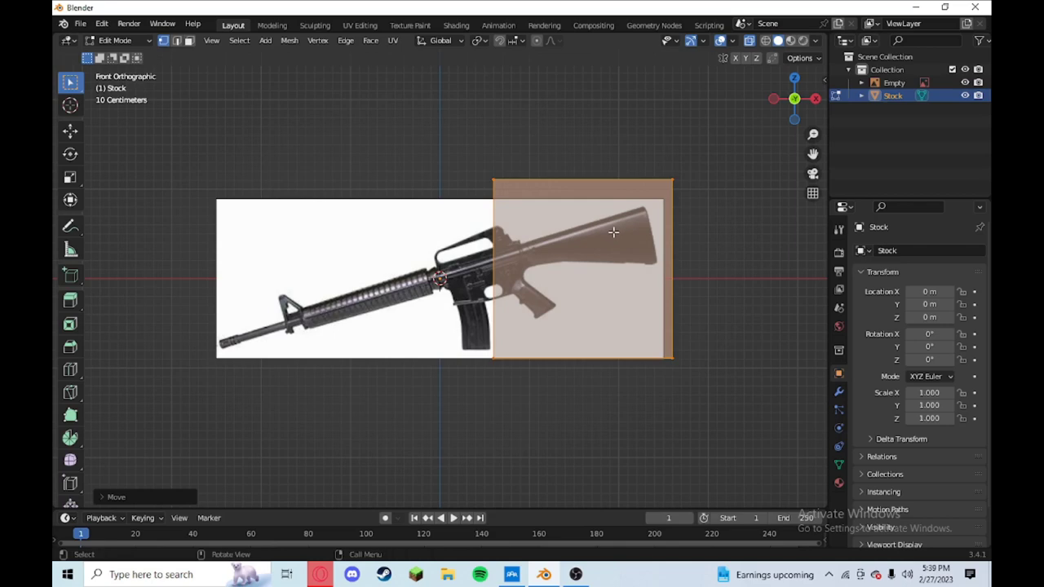
scroll(599, 268, "up", 4)
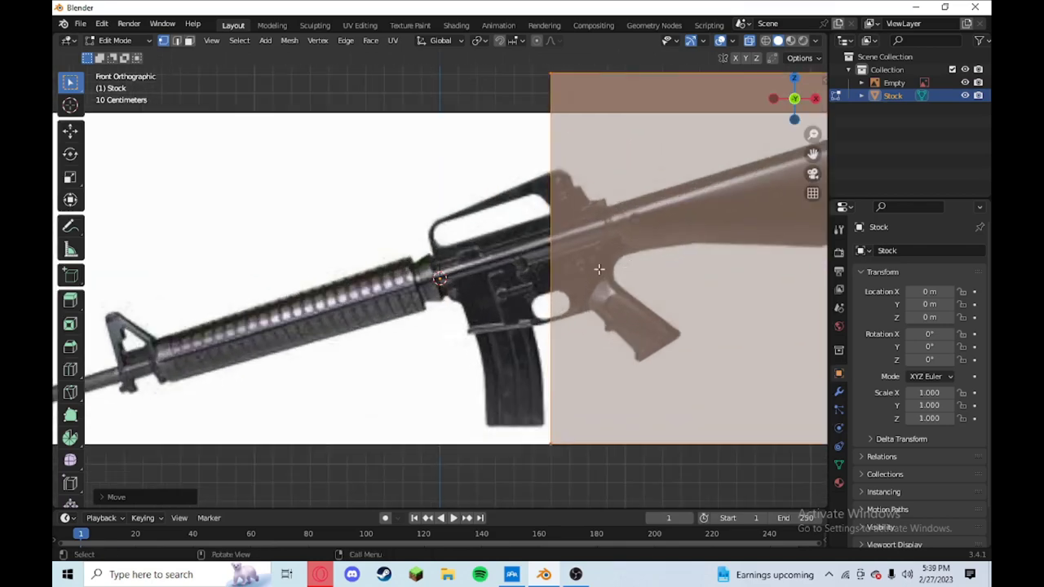
mouse_move(608, 267)
middle_mouse_down("shift")
mouse_move(518, 270)
mouse_move(682, 283)
middle_mouse_up("shift")
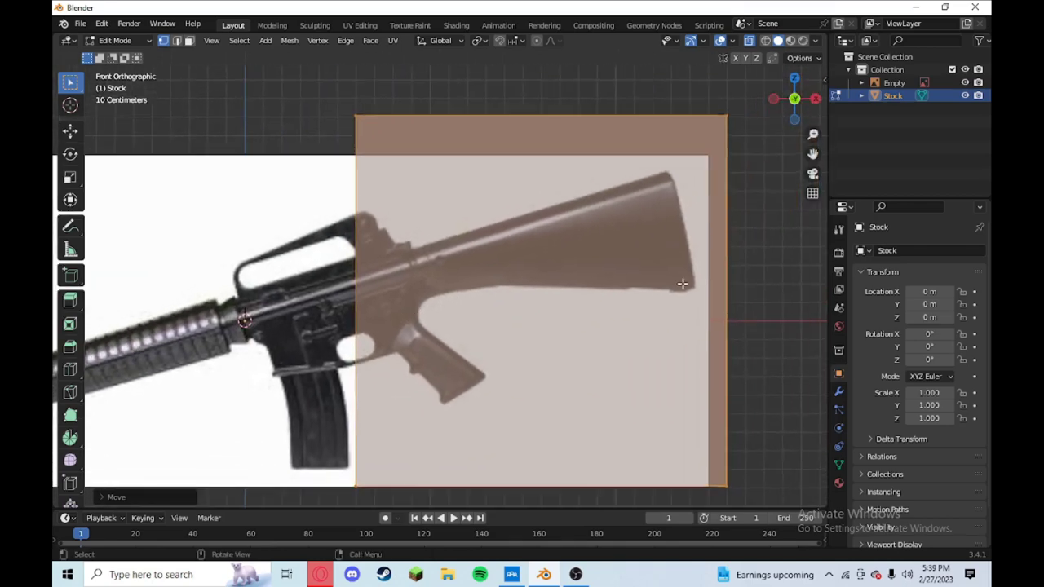
Pull the plane's right-hand corner vertices in to fit the stock's outline.
left_click(712, 483)
key("g")
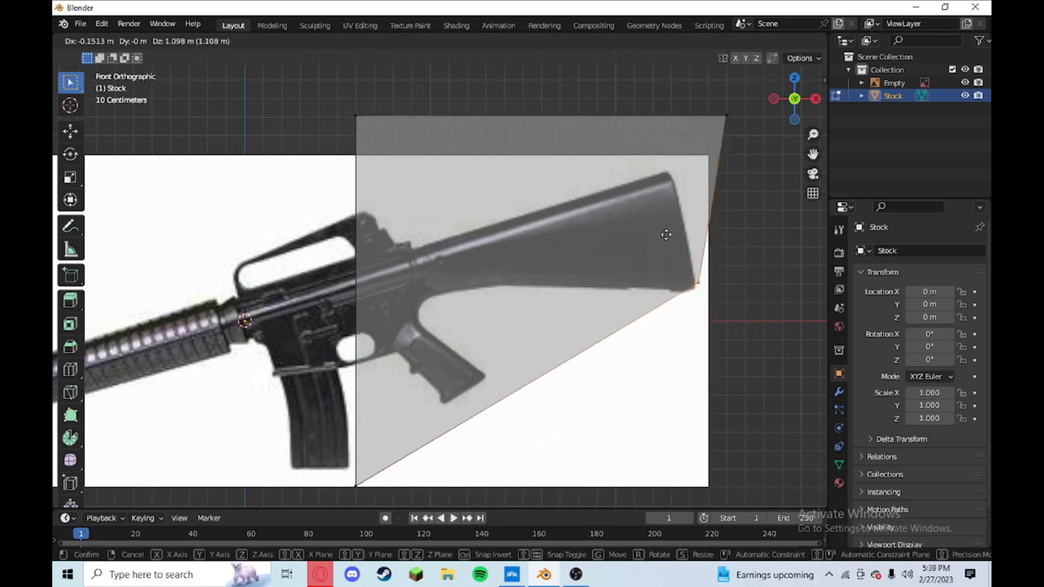
left_click(662, 235)
left_click(726, 115)
key("g")
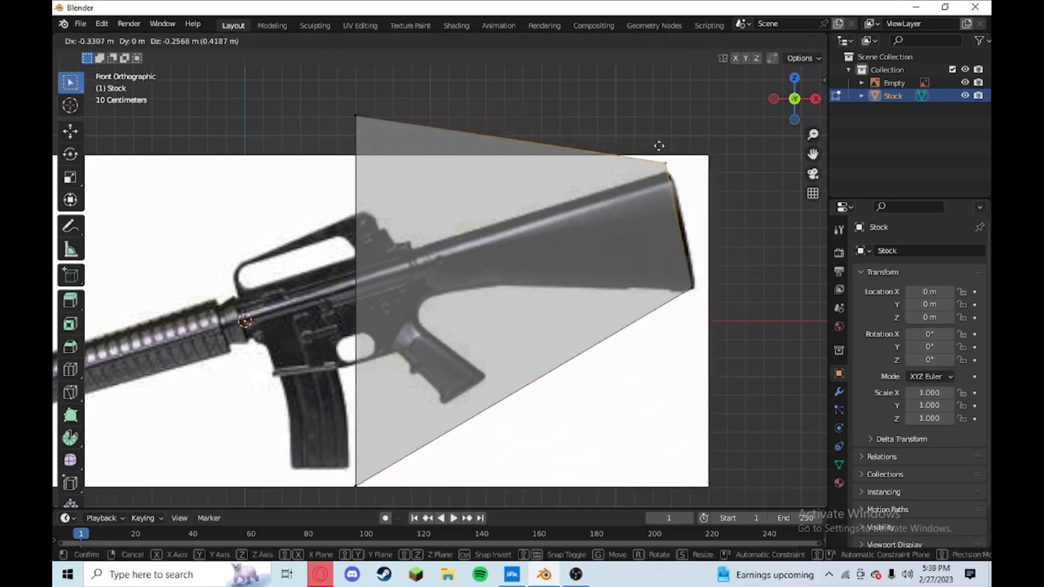
left_click(661, 159)
key("b")
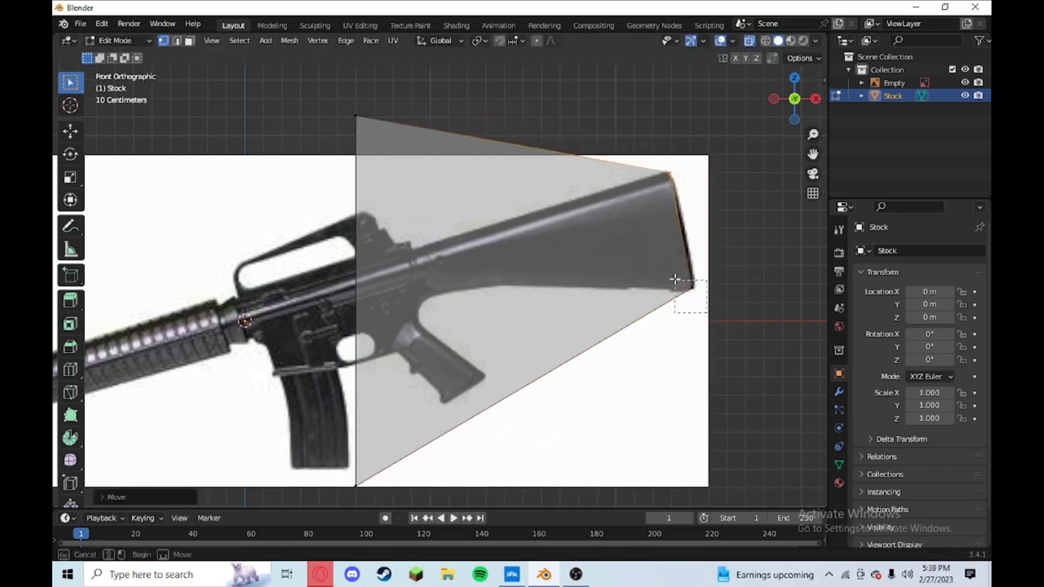
left_click_drag(675, 280, 703, 297)
Rotate, reposition and extrude the Stock shape to give it thickness.
key("a")
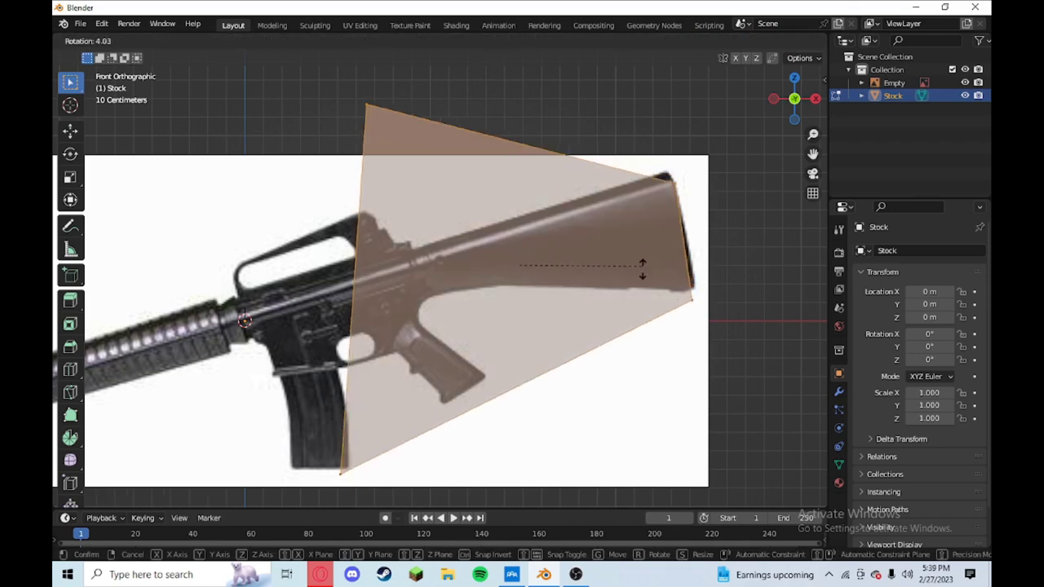
key("r")
left_click(647, 253)
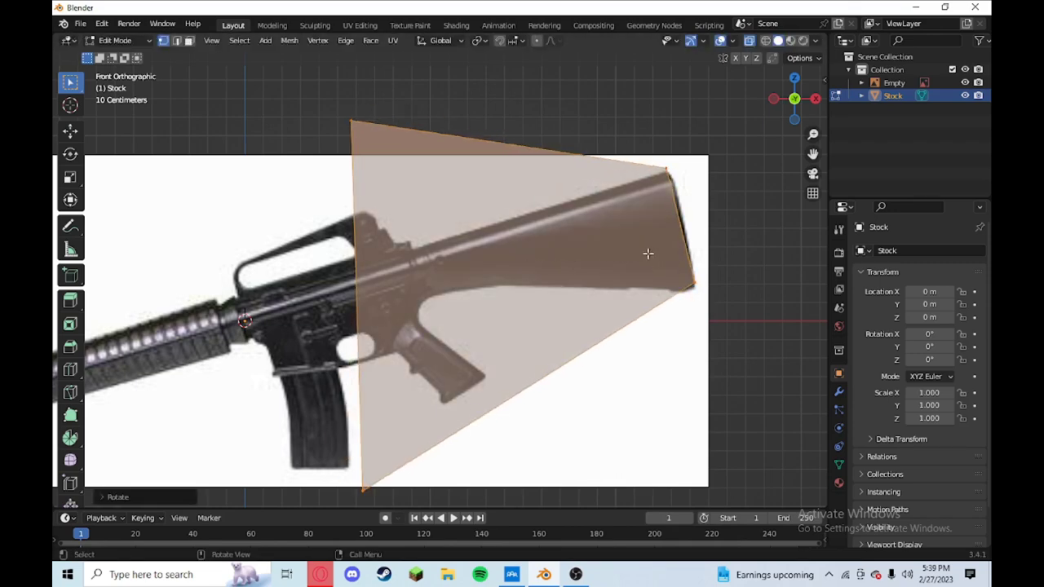
key("g")
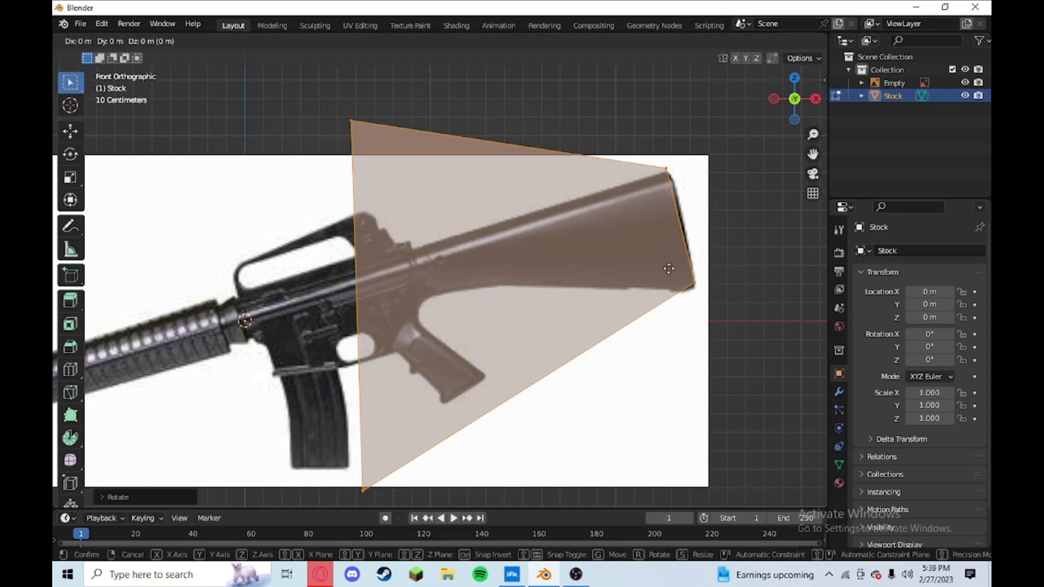
left_click(669, 268)
key("g")
key("z")
key("z")
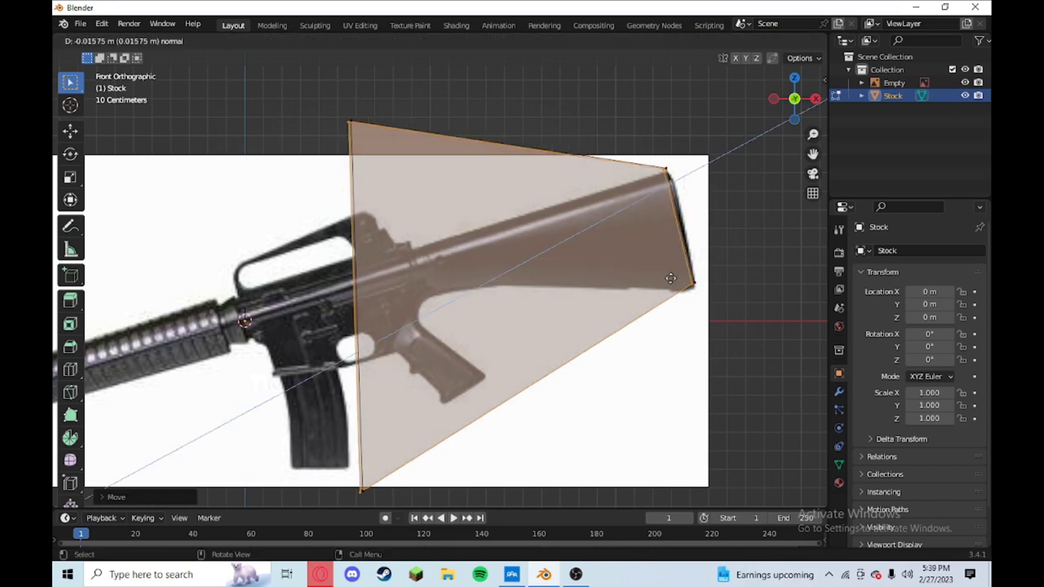
left_click(665, 278)
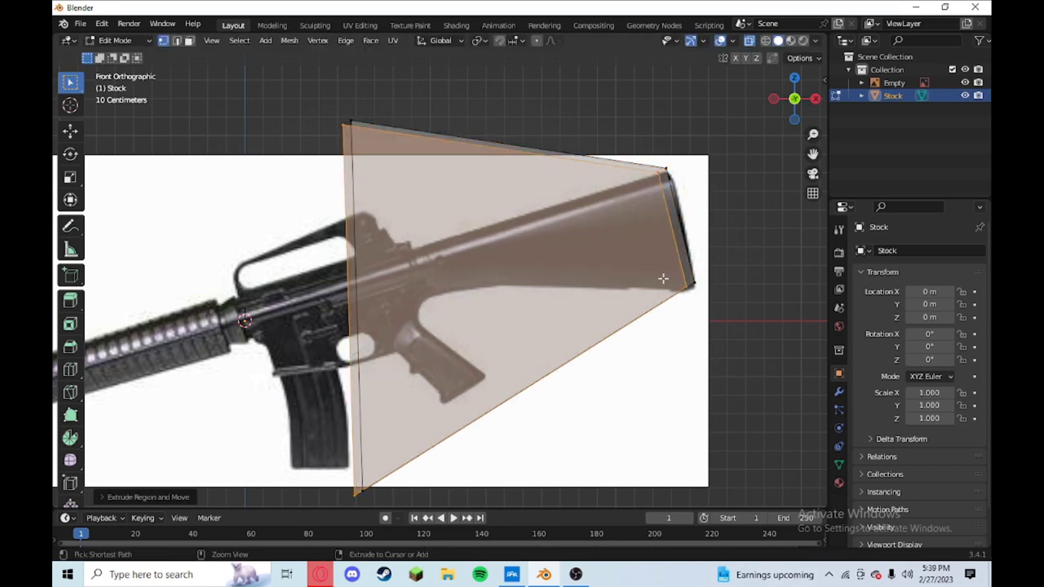
Rotate the whole Stock mesh until its front edge stands vertical.
key("a")
key("r")
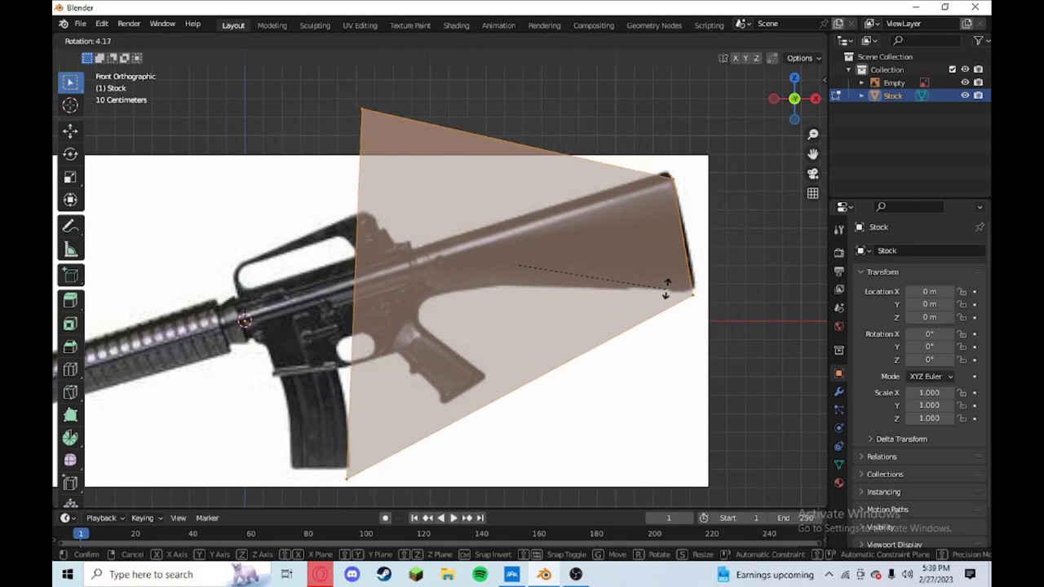
left_click(667, 283)
key("ctrl+r")
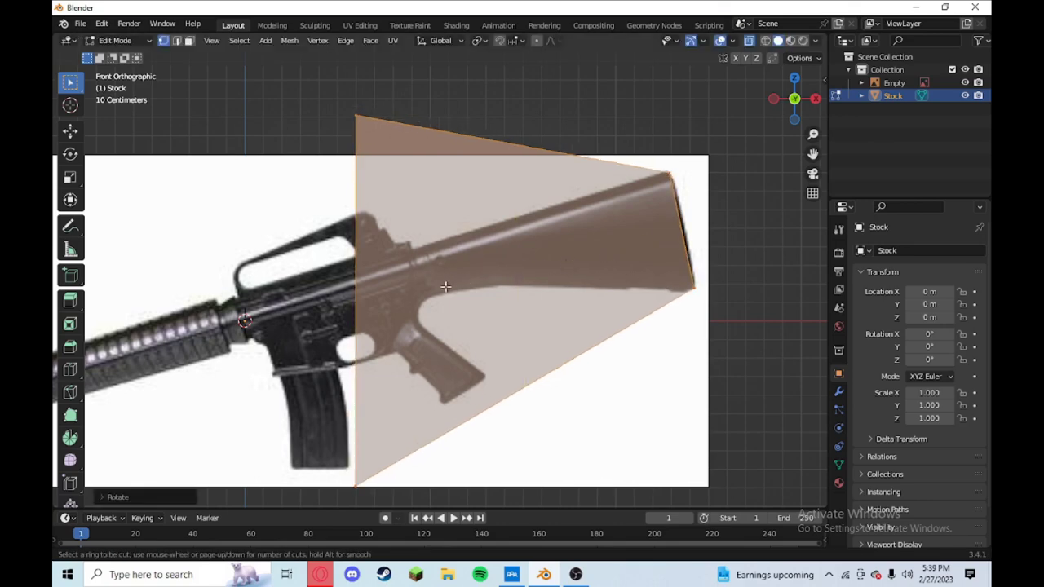
Add an edge loop across the Stock mesh and nudge its right-end vertex.
left_click(375, 290)
left_click(678, 261)
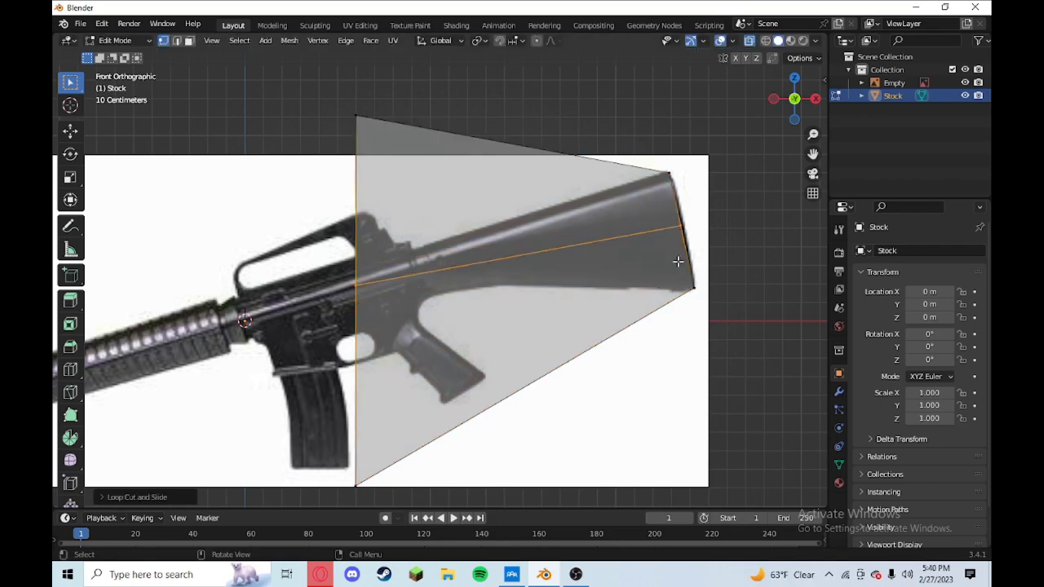
left_click(682, 228)
key("g")
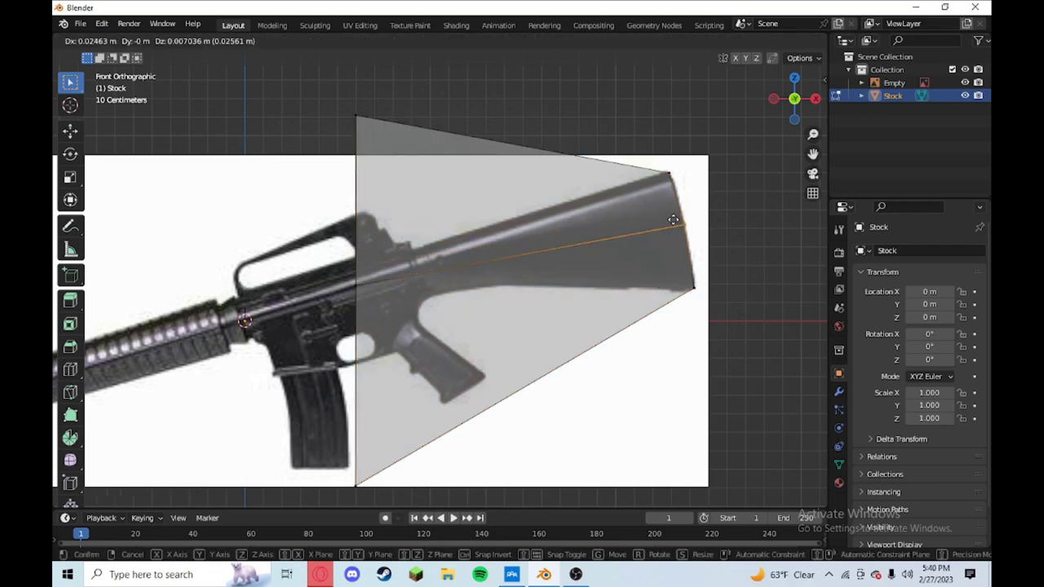
left_click(674, 220)
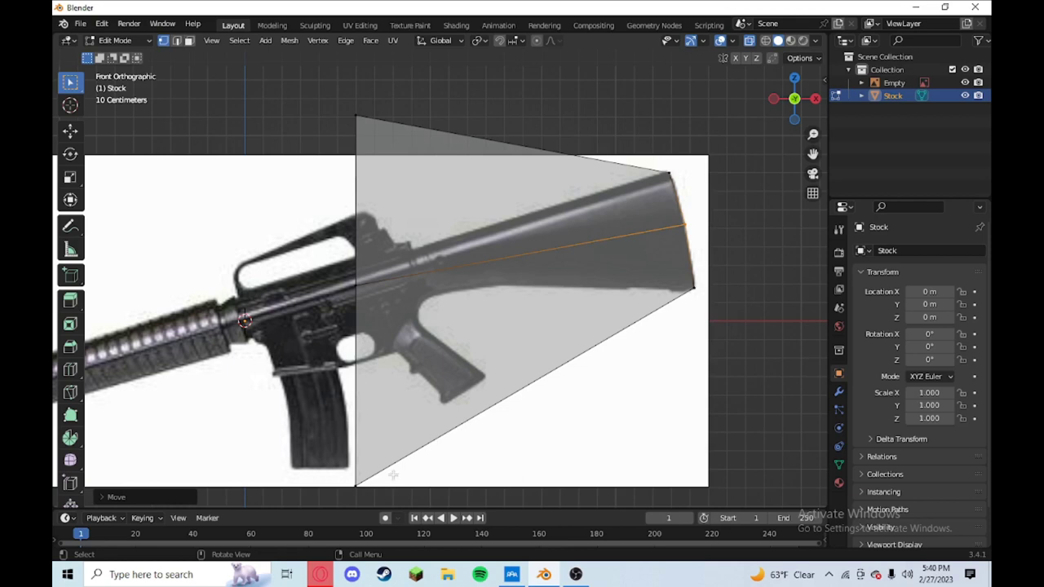
Move the left-side vertices onto the buttstock outline in the reference.
left_click(356, 486)
key("g")
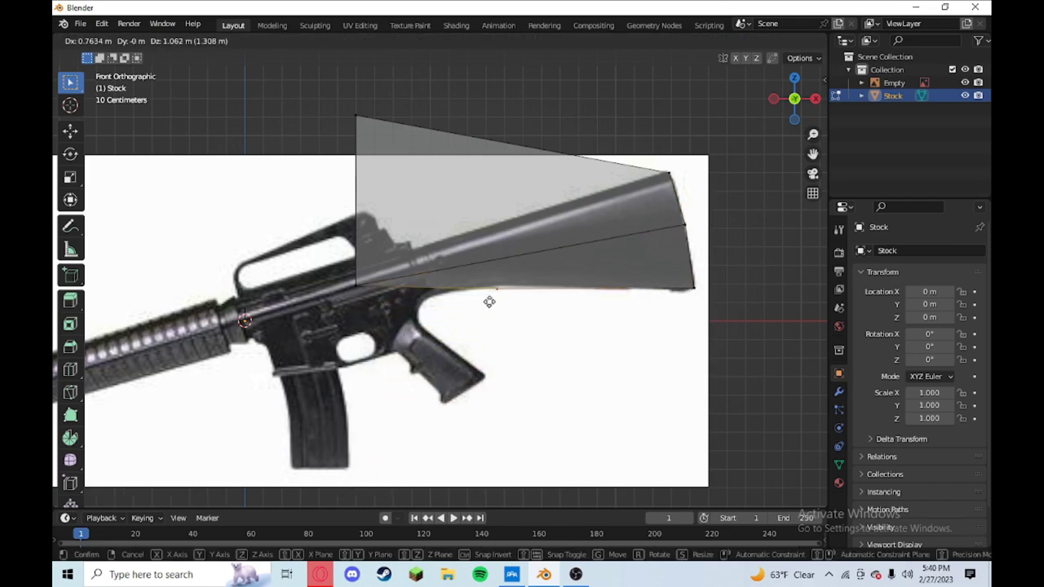
left_click(533, 299)
left_click_drag(383, 310, 335, 255)
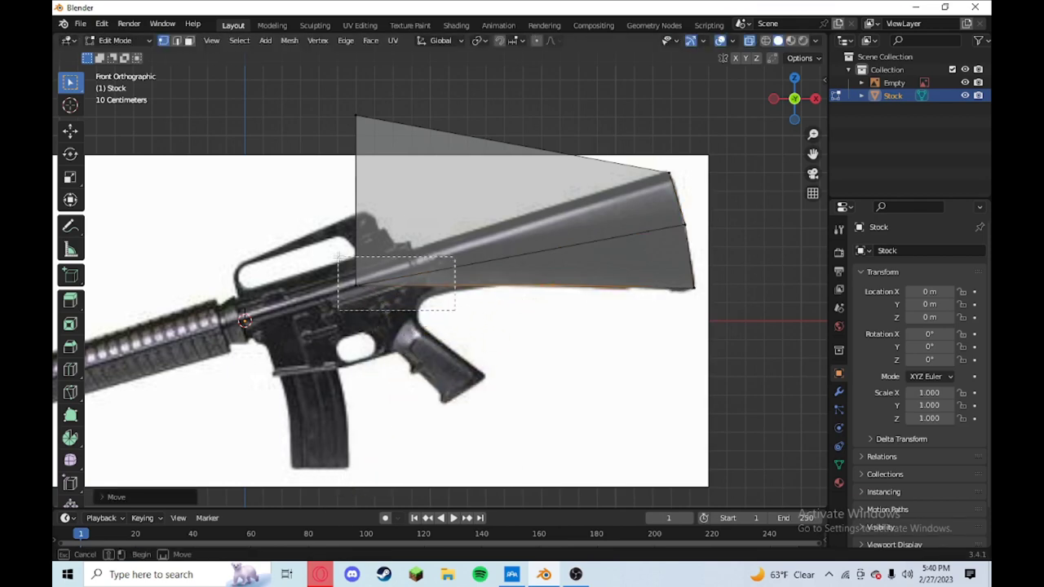
key("g")
left_click(419, 261)
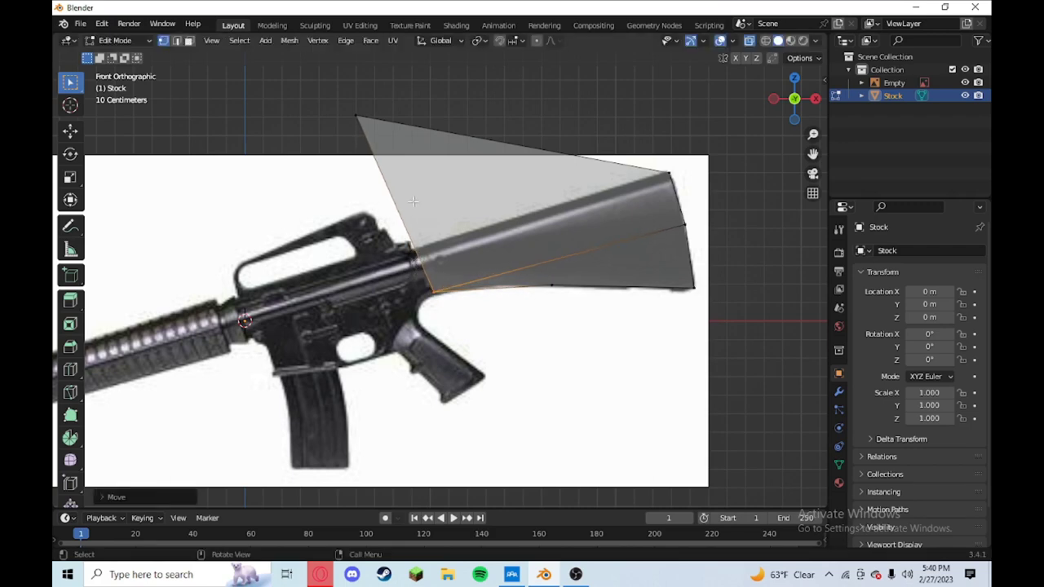
left_click(357, 117)
key("g")
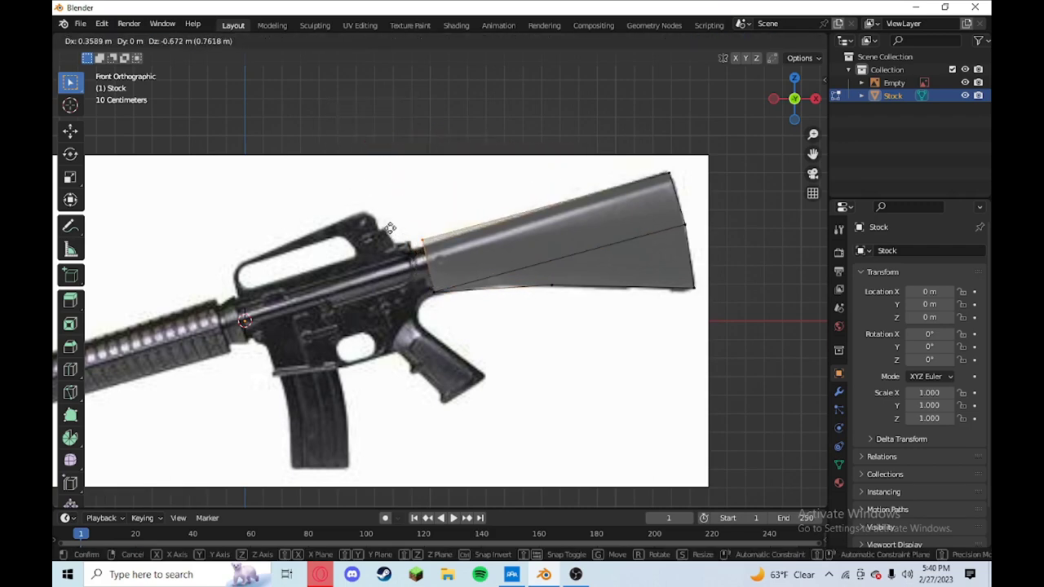
left_click(391, 228)
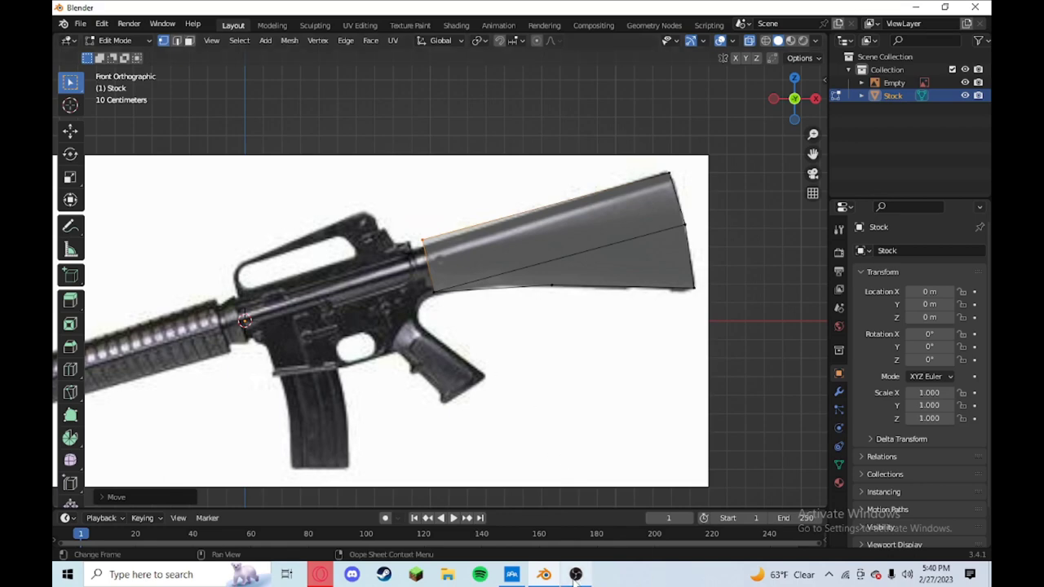
Restart the screen recording and return to Blender.
left_click_drag(478, 415, 530, 409)
left_click(543, 574)
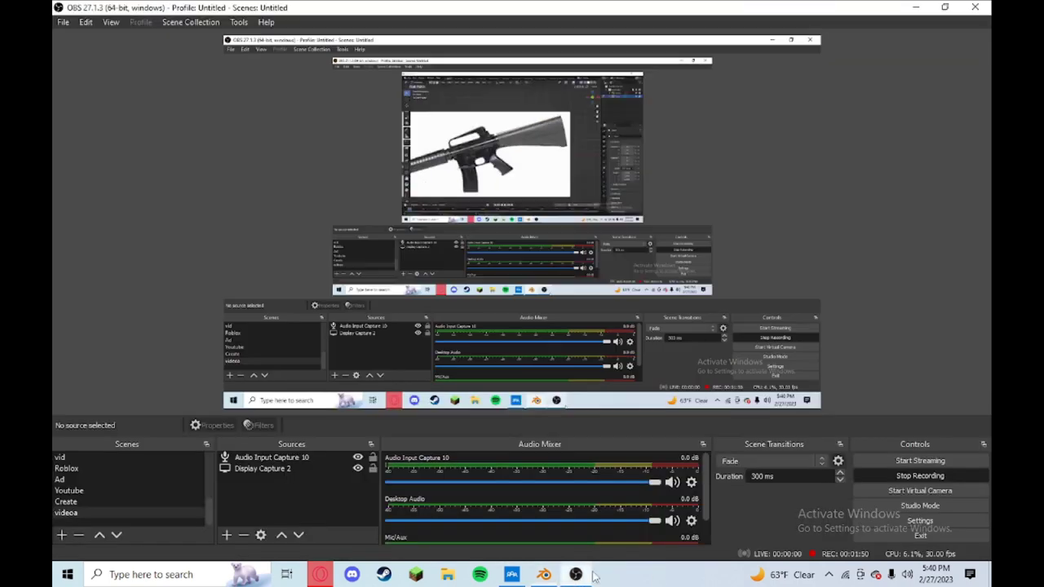
left_click(920, 476)
left_click(920, 475)
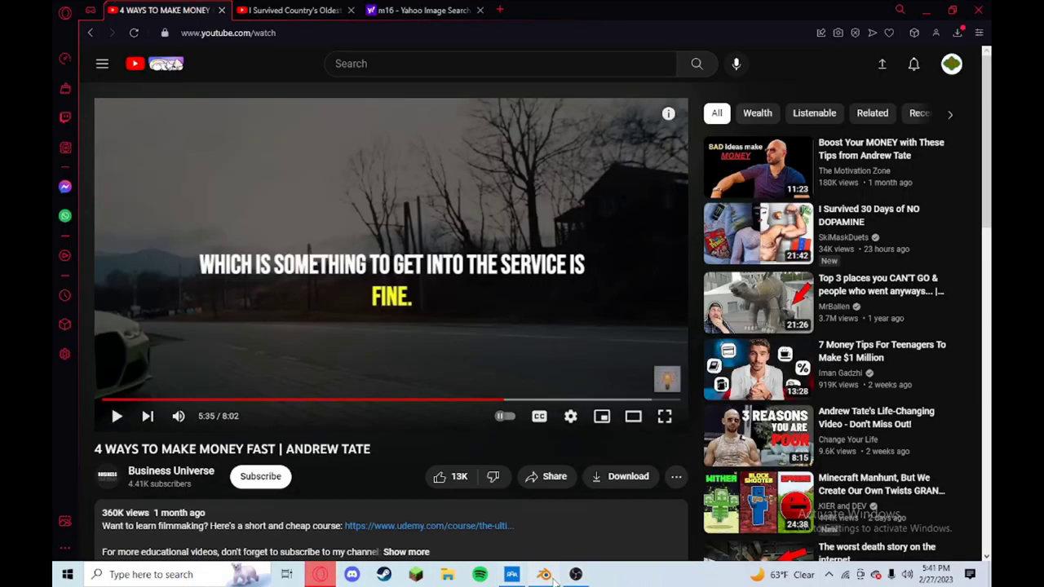
left_click(543, 574)
scroll(492, 345, "down", 1)
Return to Object Mode and add a cylinder mesh.
scroll(465, 335, "down", 1)
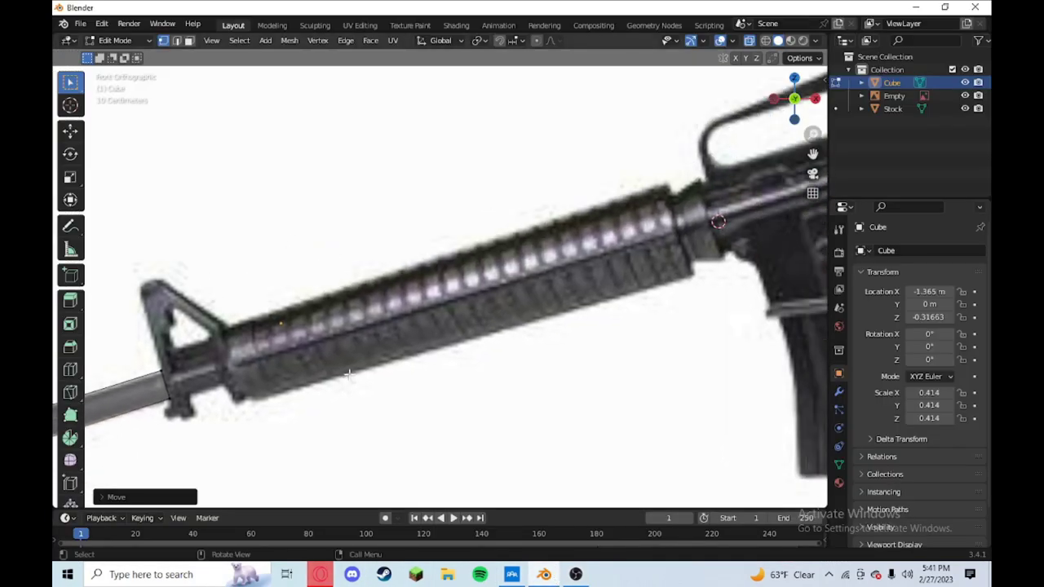
scroll(430, 318, "down", 1)
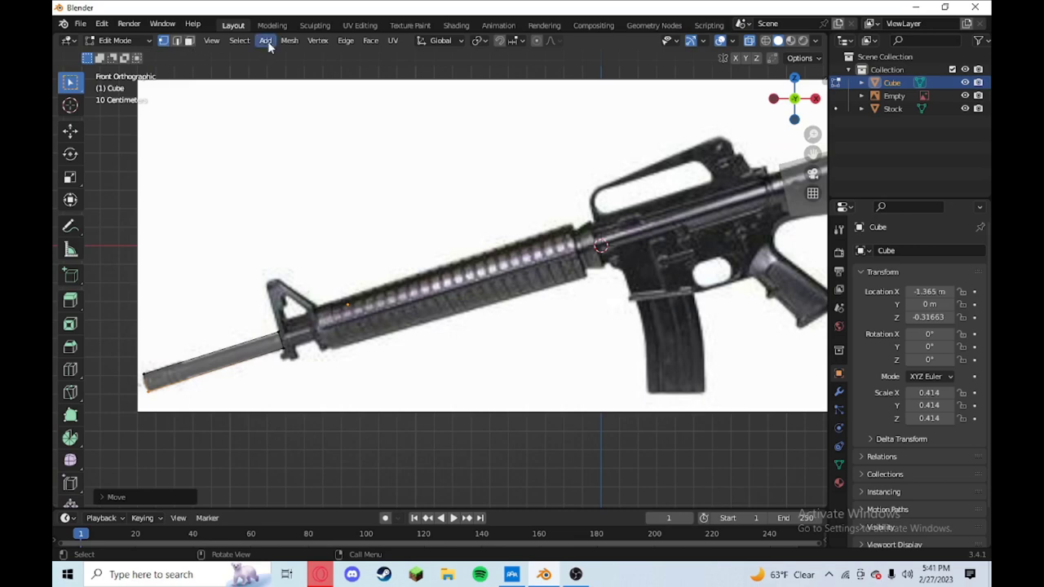
left_click(110, 41)
left_click(118, 55)
left_click(118, 42)
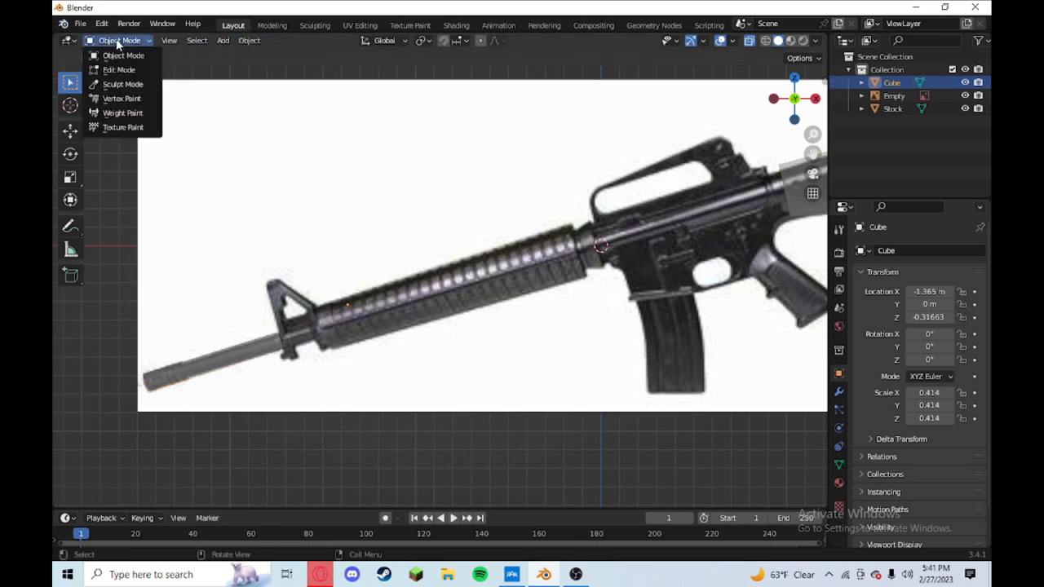
left_click(222, 41)
mouse_move(242, 55)
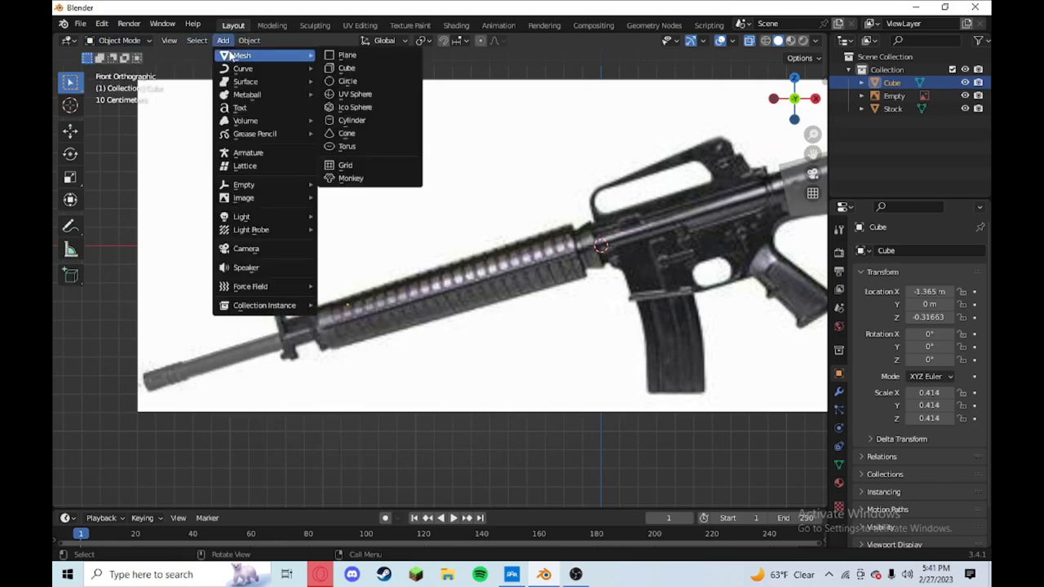
left_click(358, 123)
Rotate the cylinder -90° on Y, scale to 0.218, place it on the handguard, and enter Edit Mode.
scroll(677, 194, "down", 2)
key("r")
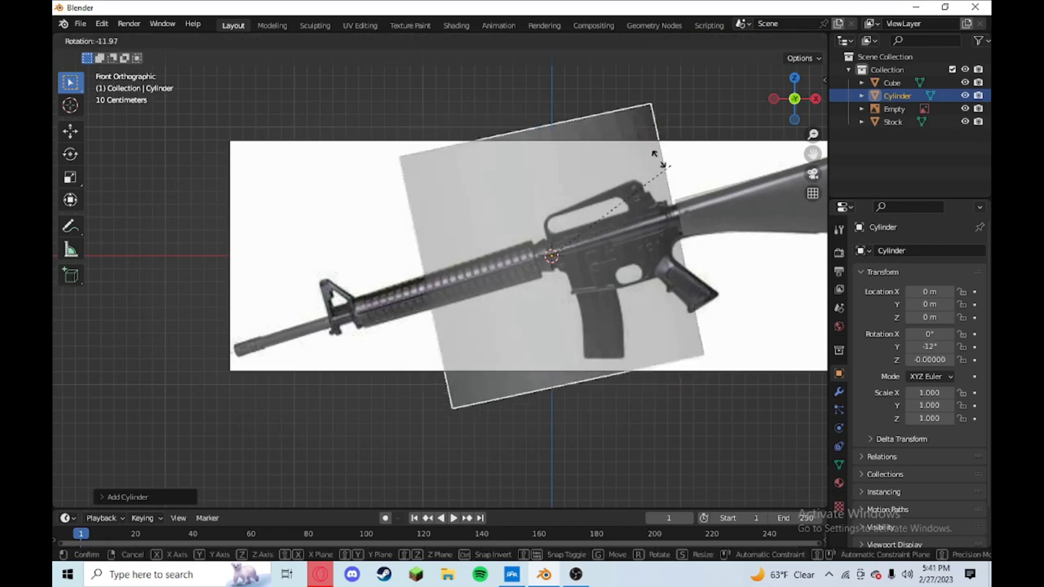
left_click(490, 128)
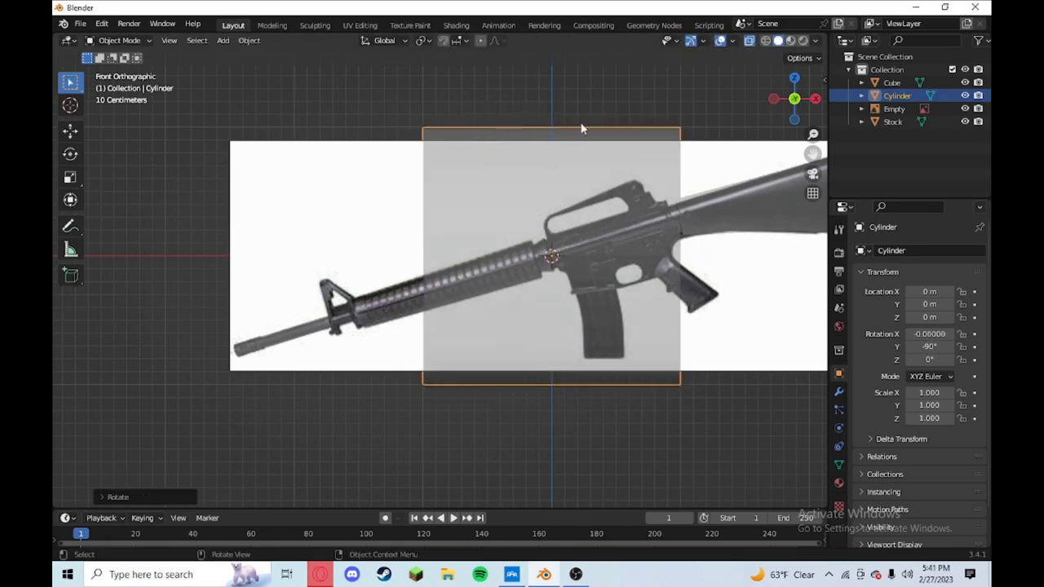
key("s")
left_click(535, 229)
key("g")
left_click(471, 245)
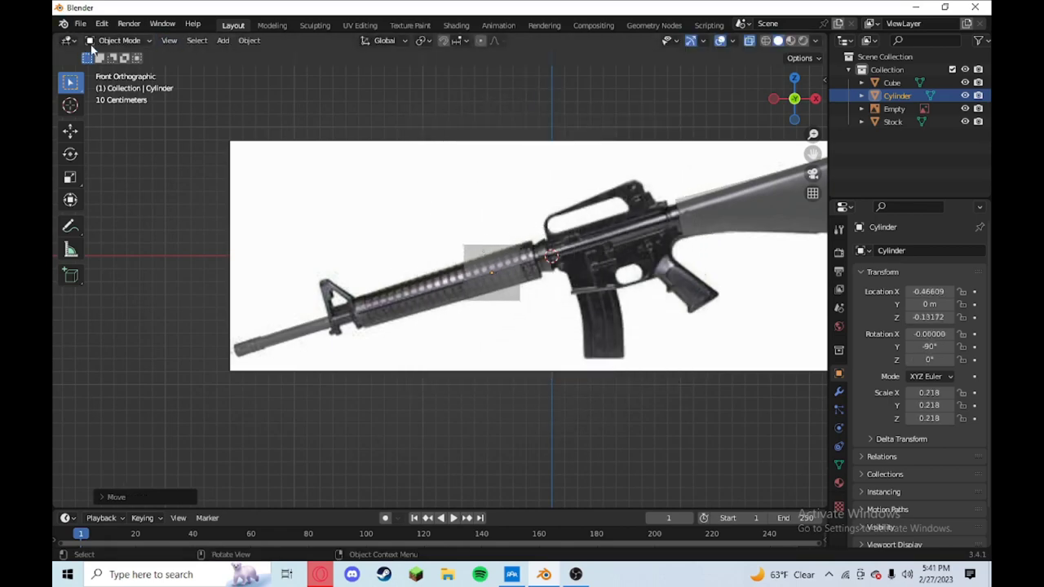
left_click(114, 41)
left_click(118, 70)
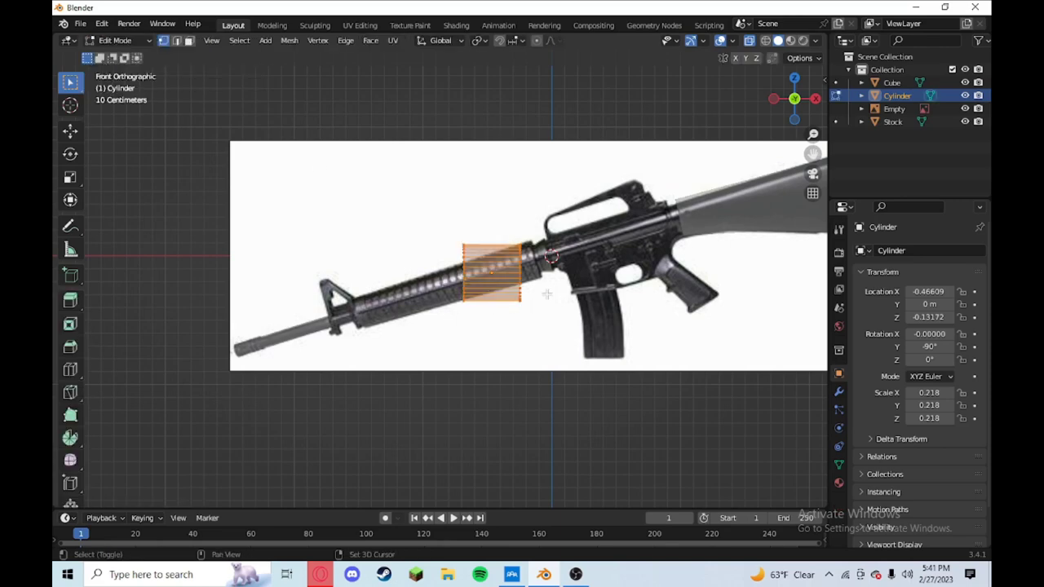
Stretch the cylinder's left end toward the front sight.
scroll(539, 306, "up", 2)
scroll(566, 328, "up", 3)
scroll(714, 407, "down", 3)
scroll(562, 385, "down", 1)
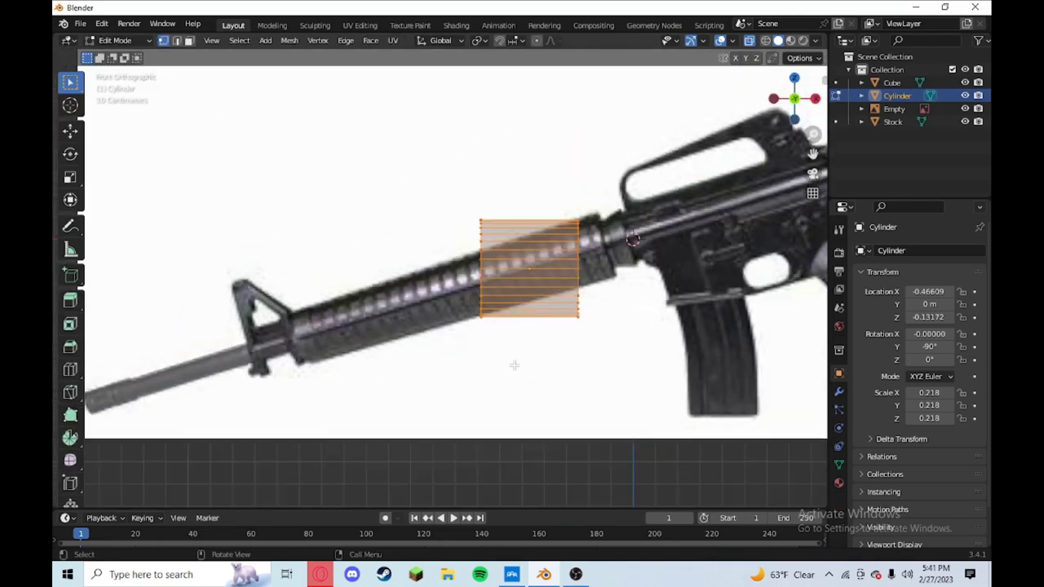
key("g")
left_click(263, 264)
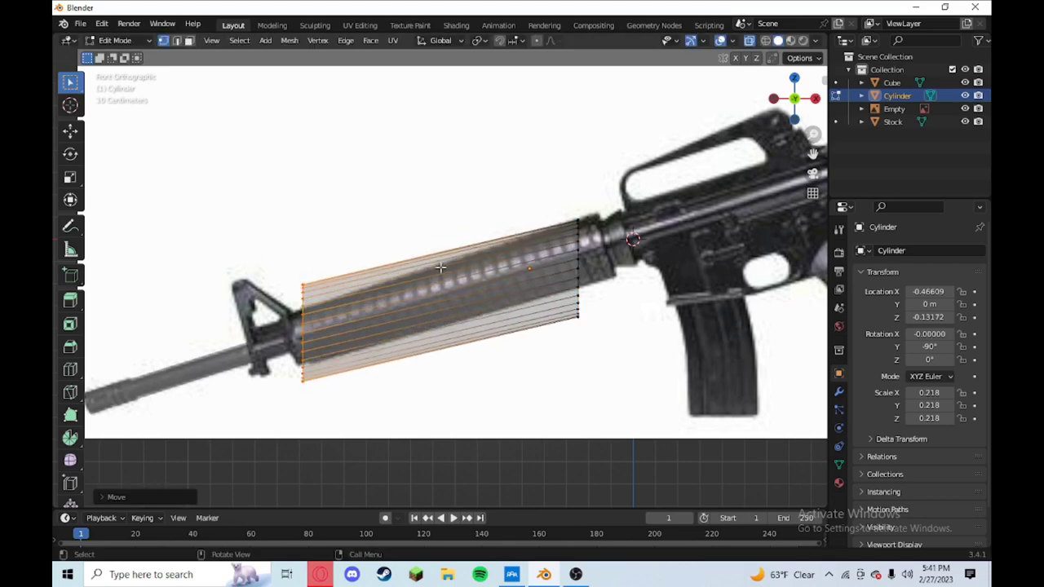
Move, tilt and scale the cylinder's right end loop against the receiver.
left_click_drag(603, 342, 567, 187)
key("g")
left_click(585, 160)
key("r")
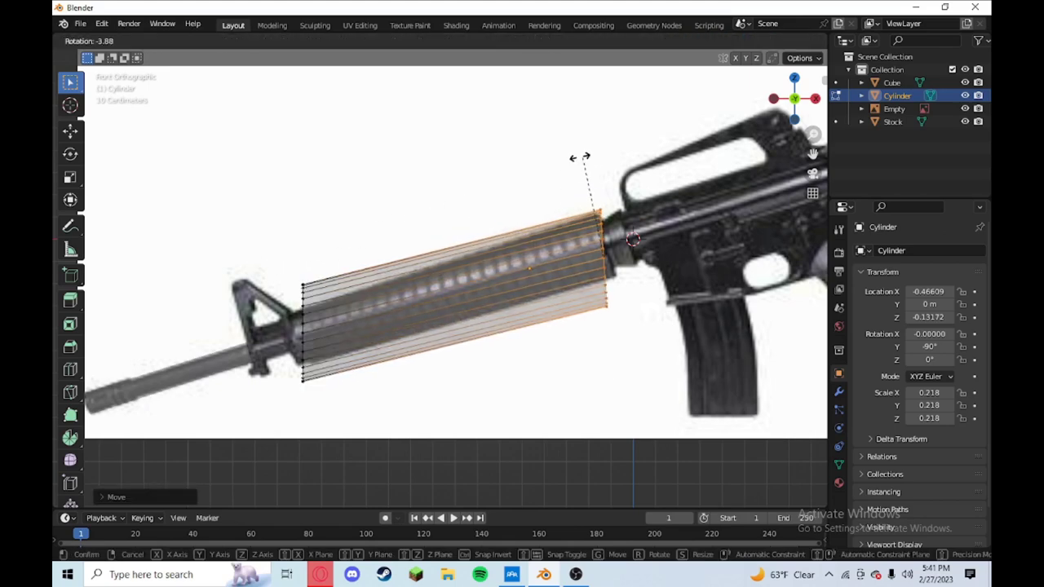
left_click(555, 158)
key("g")
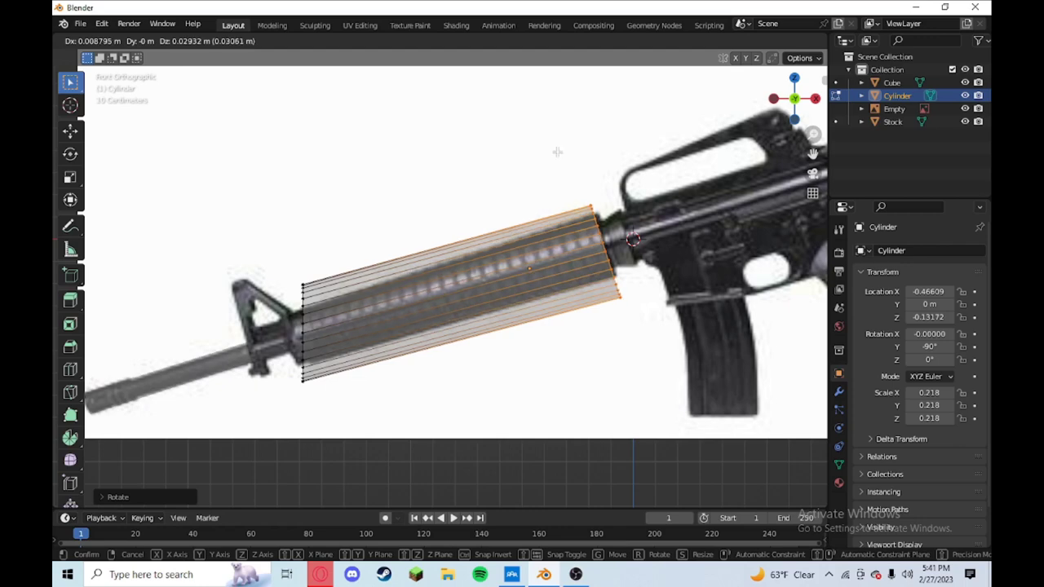
left_click(555, 154)
key("s")
left_click(572, 169)
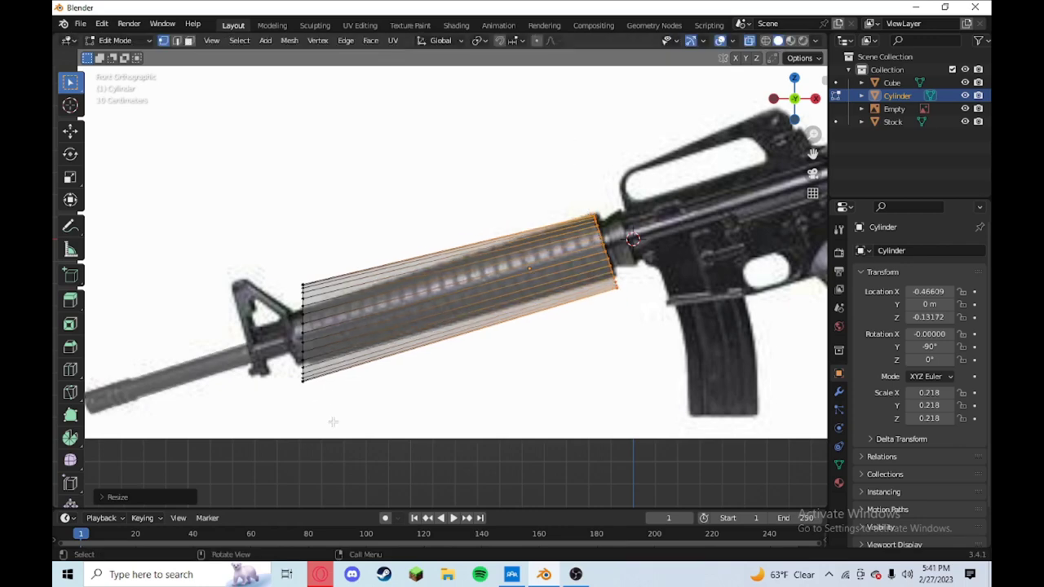
Move, tilt and shrink the left end loop near the front sight to taper it.
left_click_drag(333, 421, 303, 257)
left_click_drag(352, 429, 246, 266)
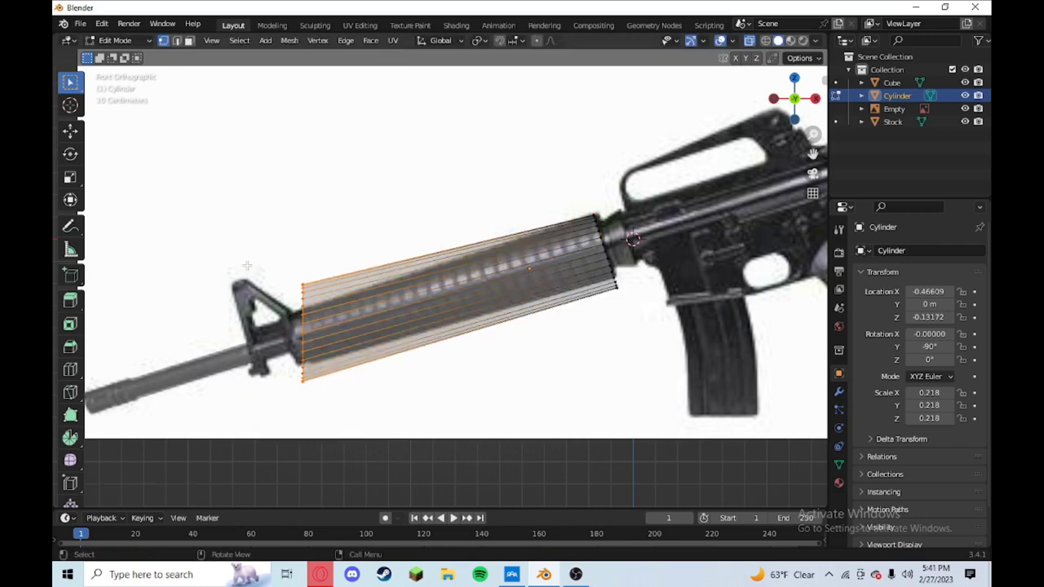
key("g")
left_click(254, 311)
key("g")
left_click(318, 332)
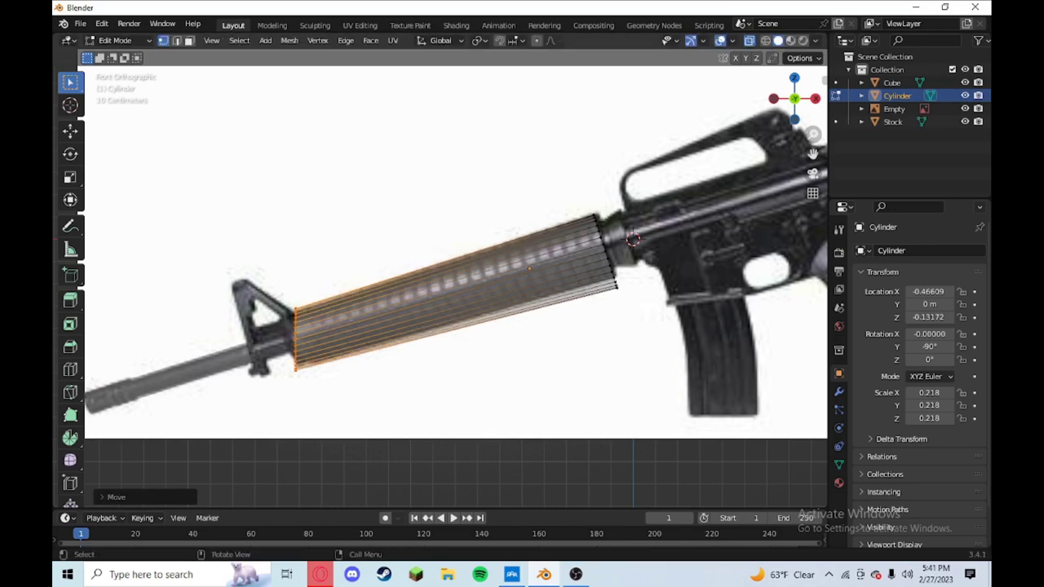
key("r")
left_click(322, 318)
key("s")
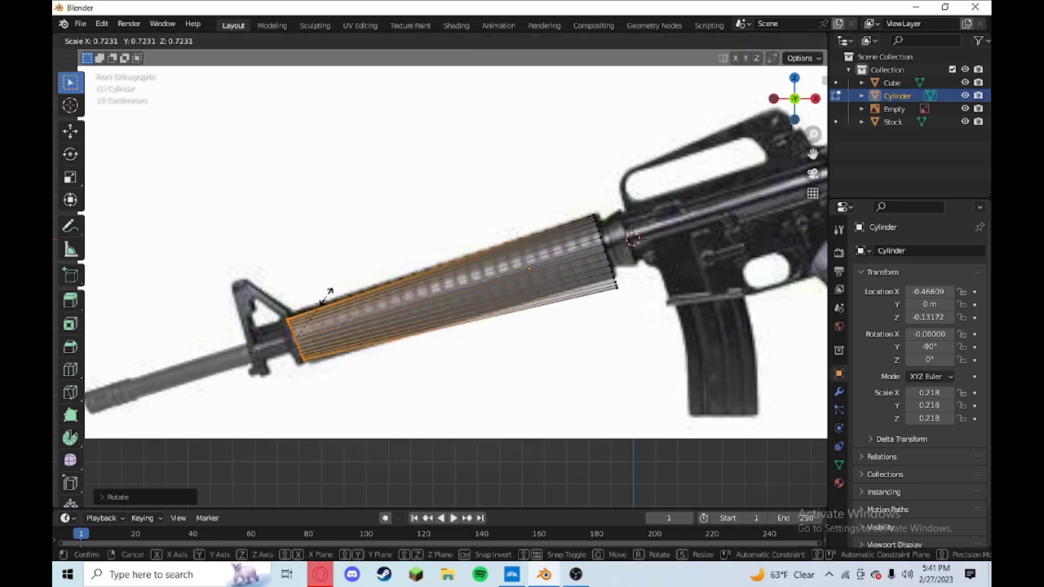
left_click(333, 291)
Set the cylinder's right-end loop firmly against the receiver.
left_click_drag(623, 322, 583, 176)
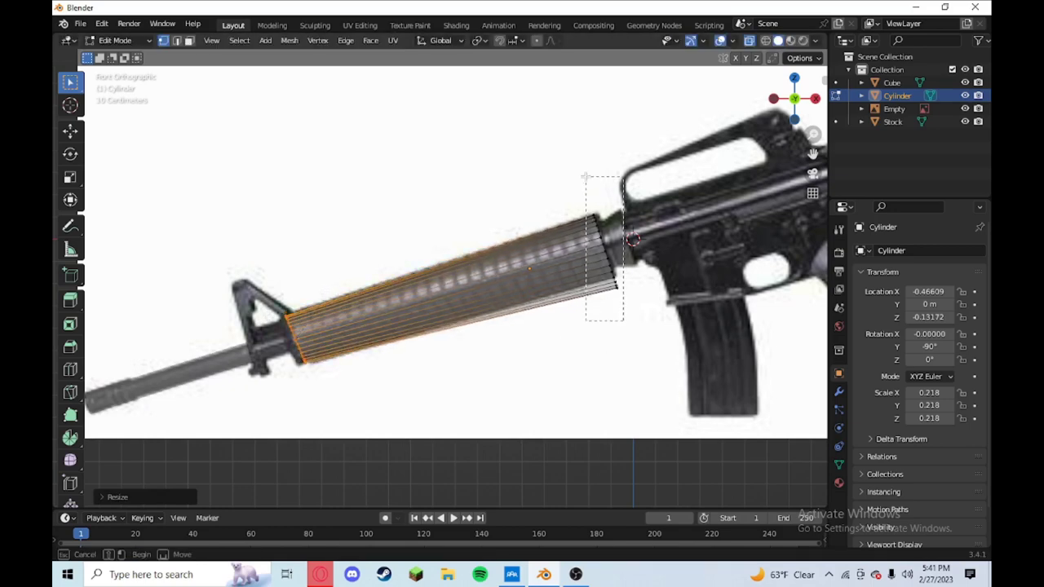
key("g")
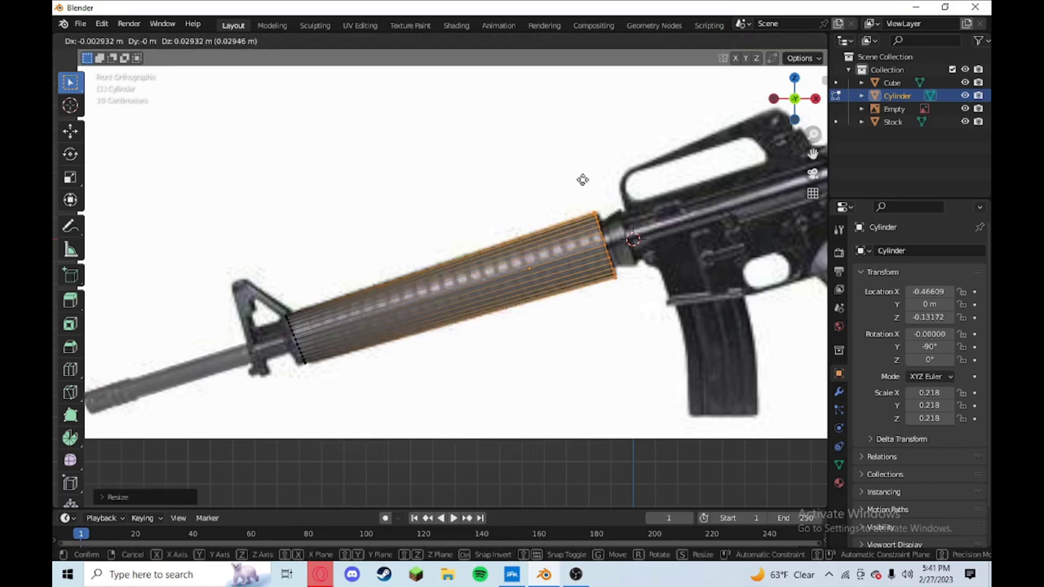
left_click(582, 181)
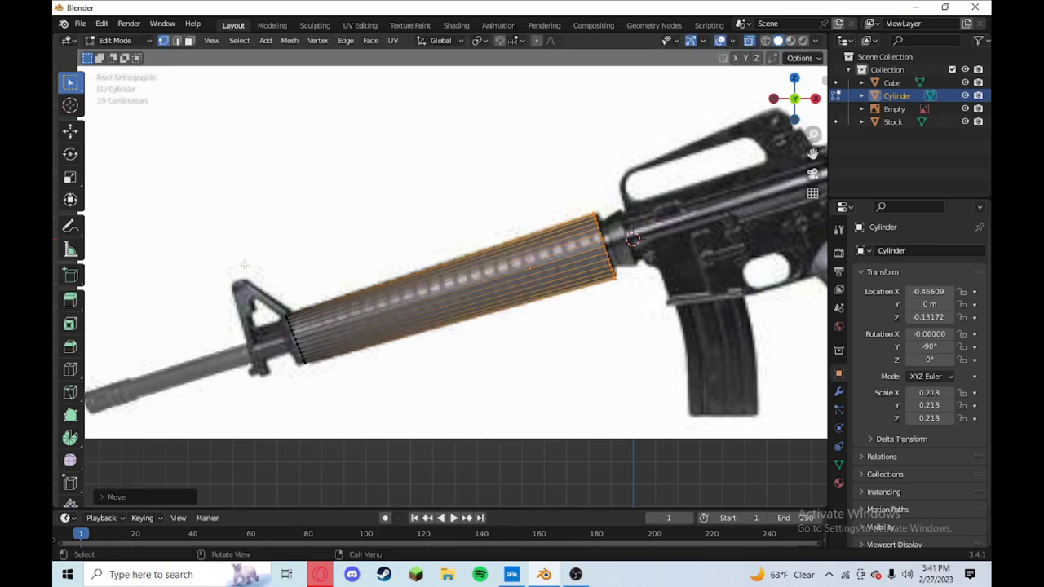
middle_click_drag(714, 287, 126, 311, "shift")
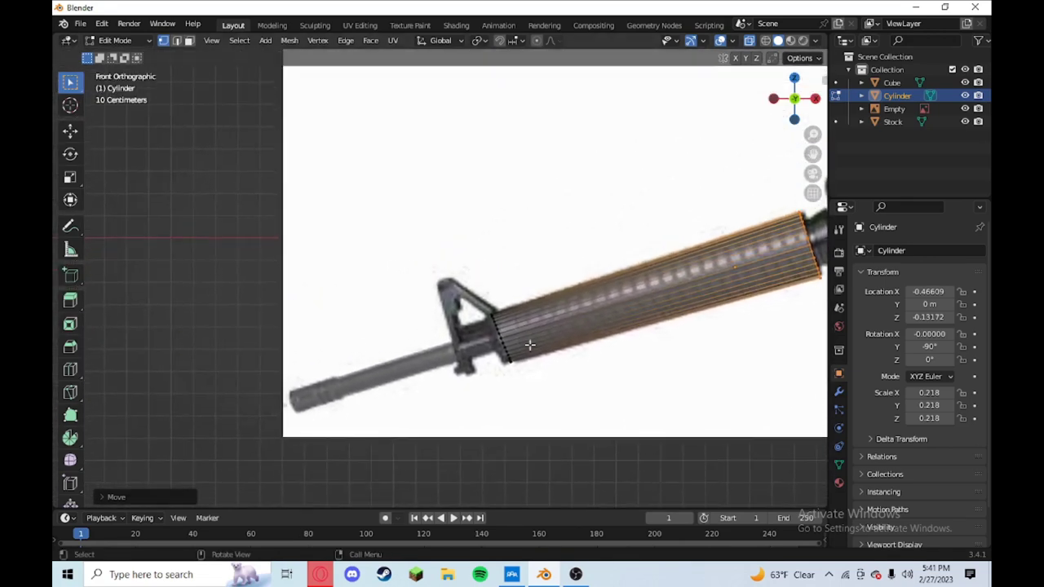
scroll(422, 325, "up", 2)
left_click(114, 40)
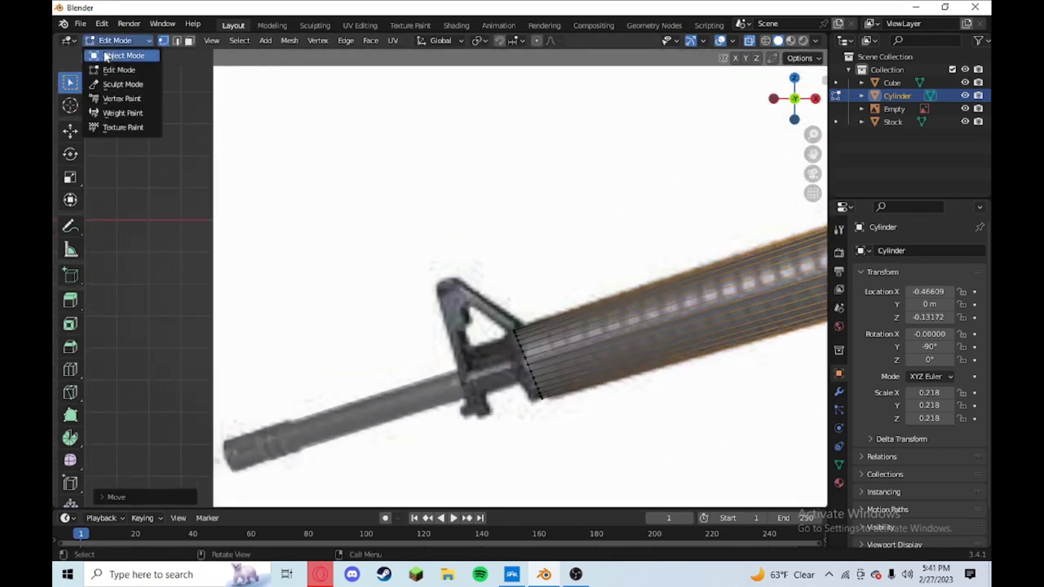
In Object Mode, add a cube, shrink it and place it over the rifle's front sight.
left_click(122, 52)
left_click(223, 40)
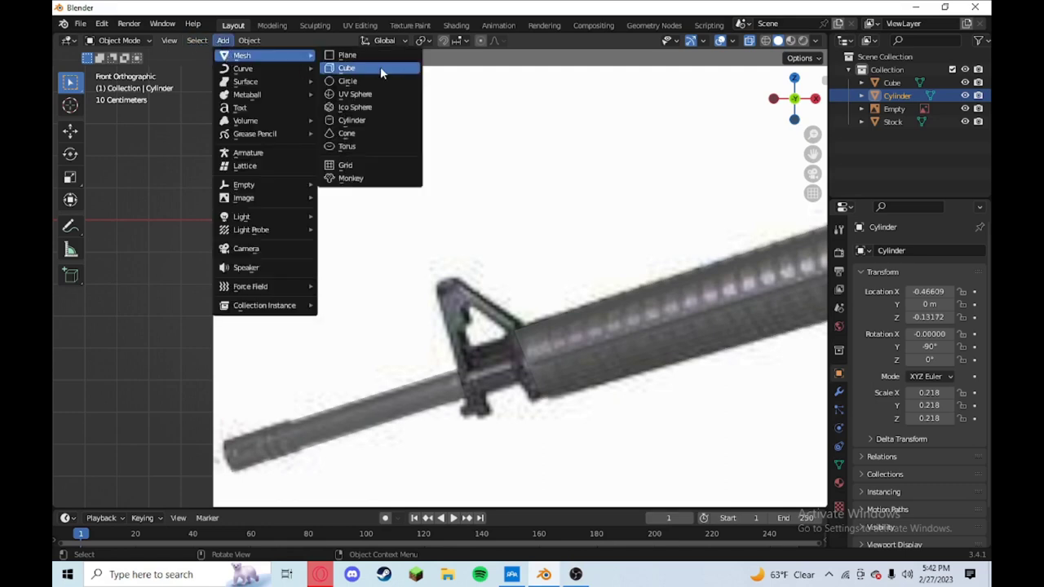
left_click(380, 66)
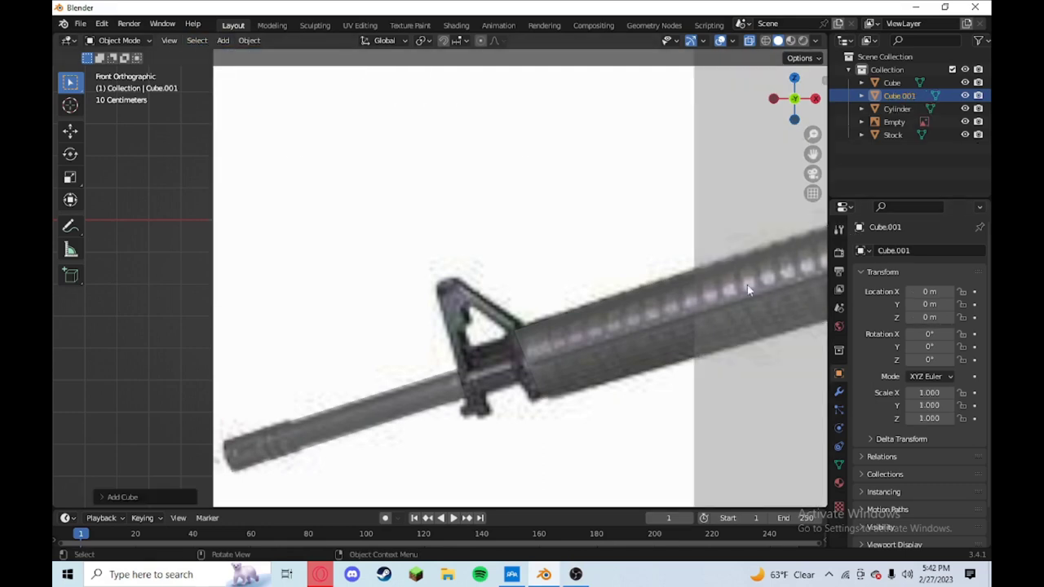
scroll(759, 278, "down", 3)
scroll(725, 246, "down", 2)
key("s")
left_click(602, 269)
key("g")
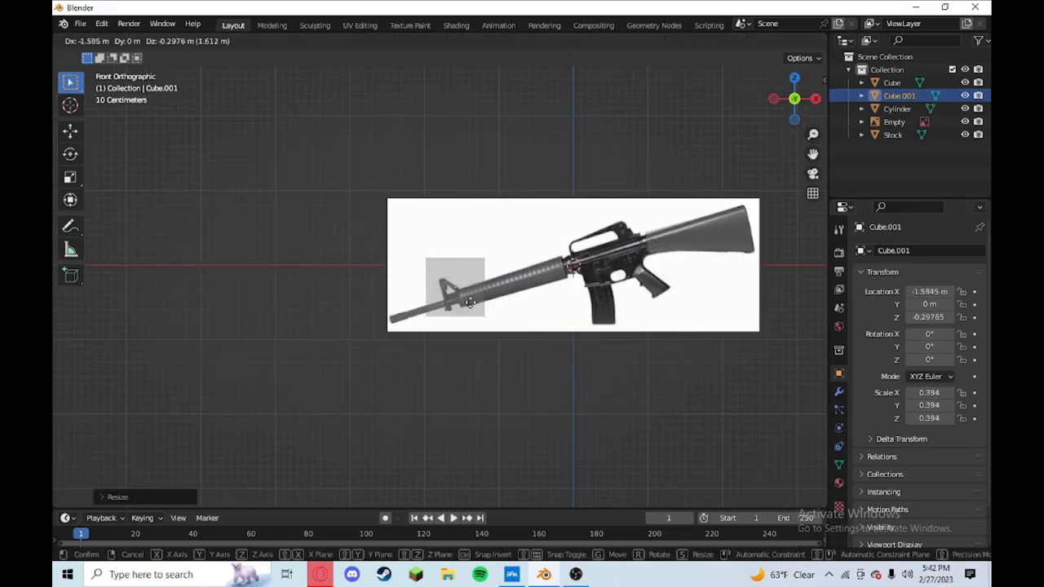
left_click(478, 293)
Switch the cube to Edit Mode and settle its mesh over the front sight.
left_click(118, 40)
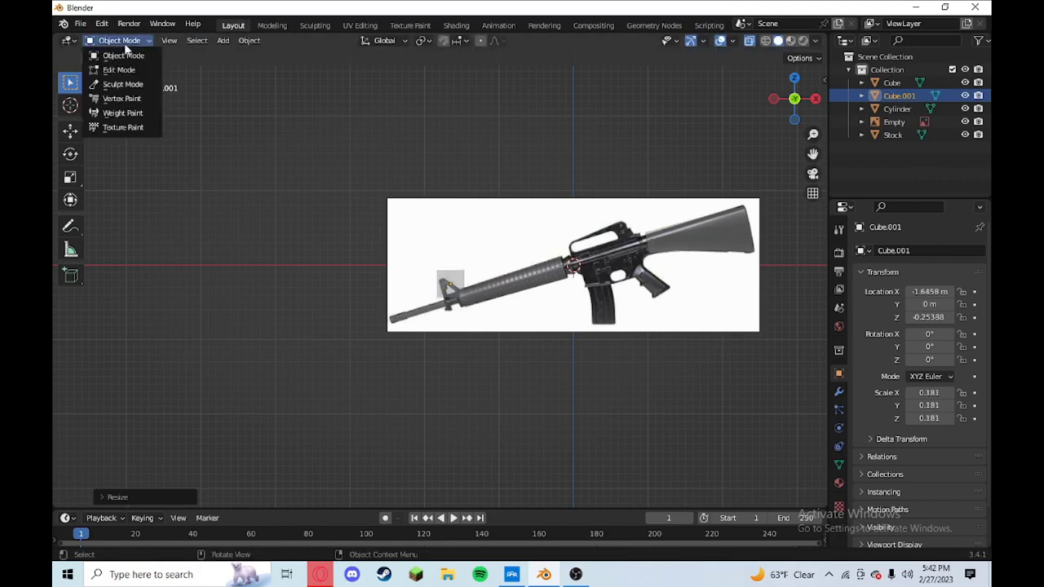
left_click(112, 68)
scroll(454, 320, "up", 5)
scroll(463, 324, "up", 3)
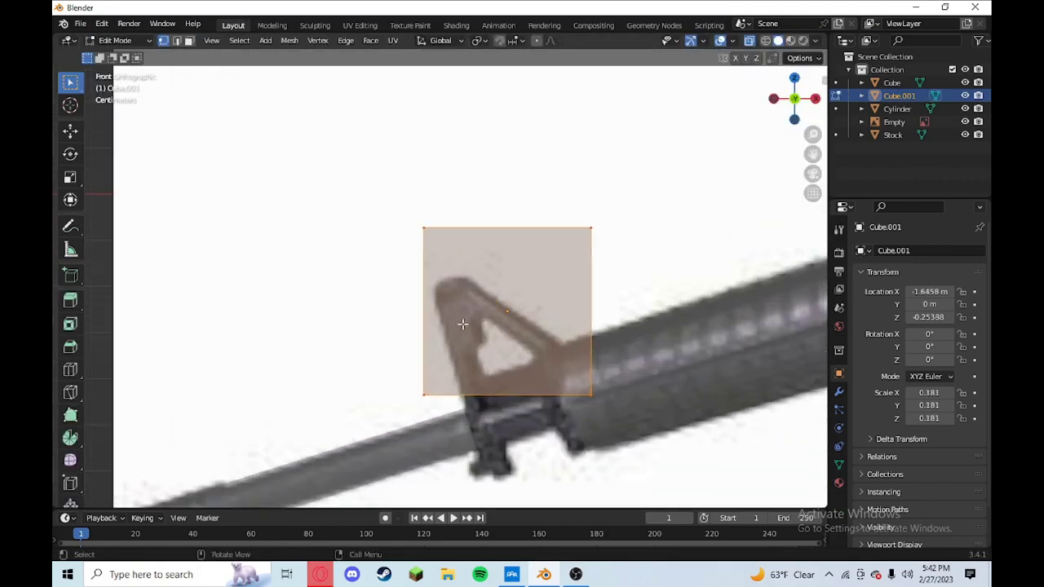
scroll(527, 277, "down", 2)
key("g")
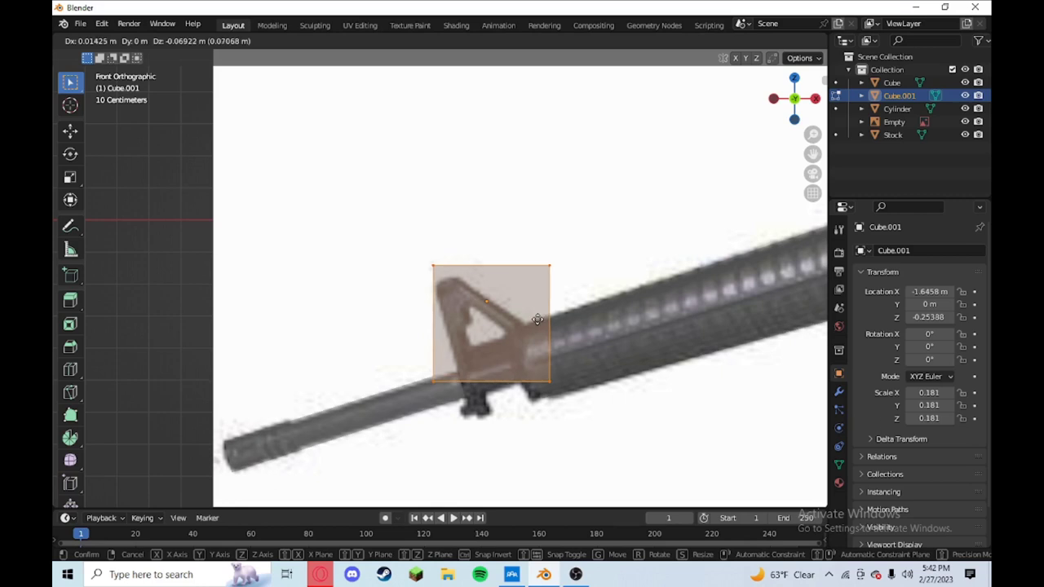
left_click(524, 284)
Move the cube's top corners onto the sight's tip, slope and top edge.
left_click(432, 266)
key("g")
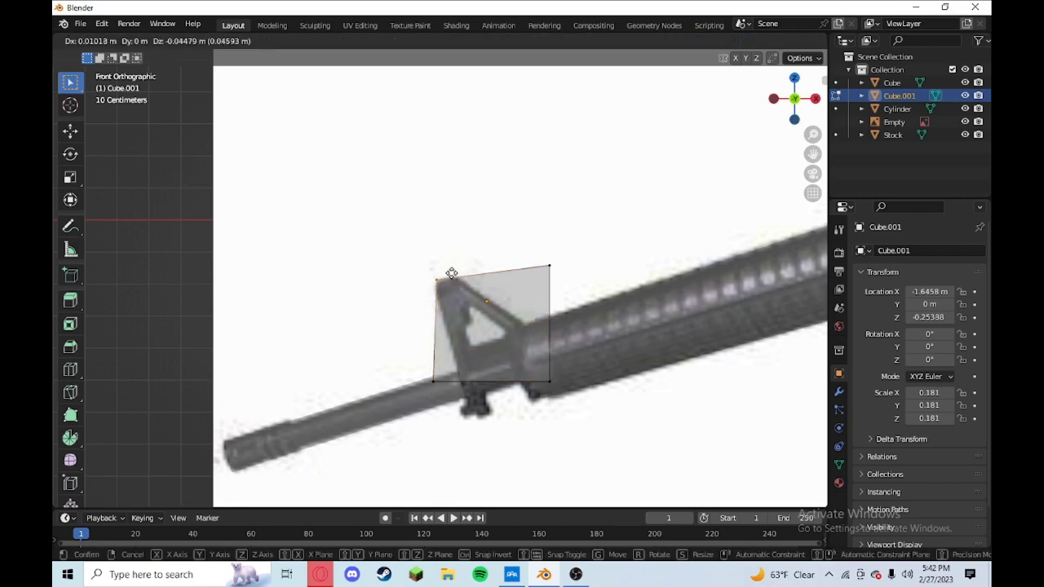
left_click(421, 292)
key("g")
left_click(492, 347)
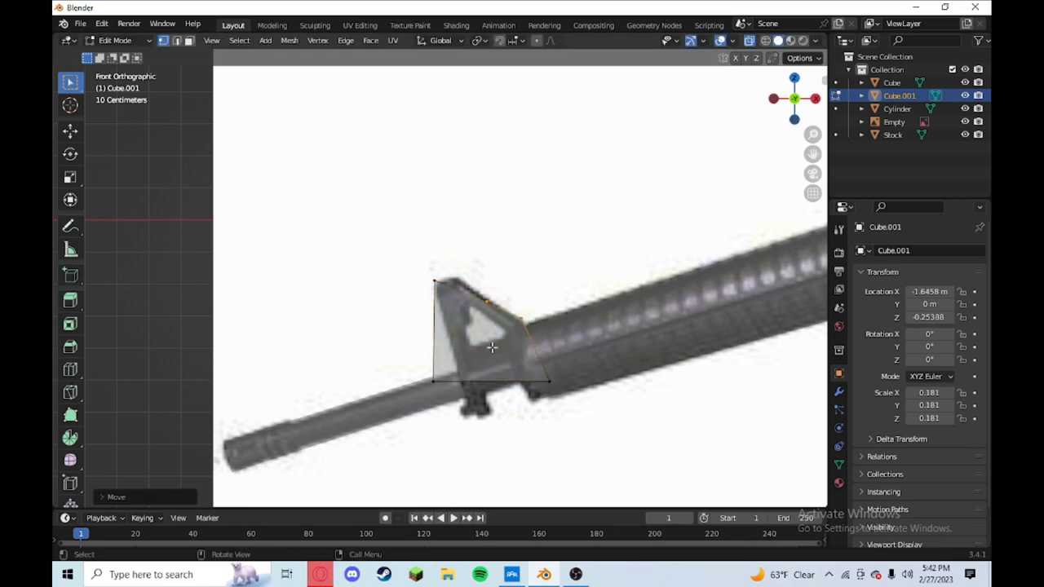
key("g")
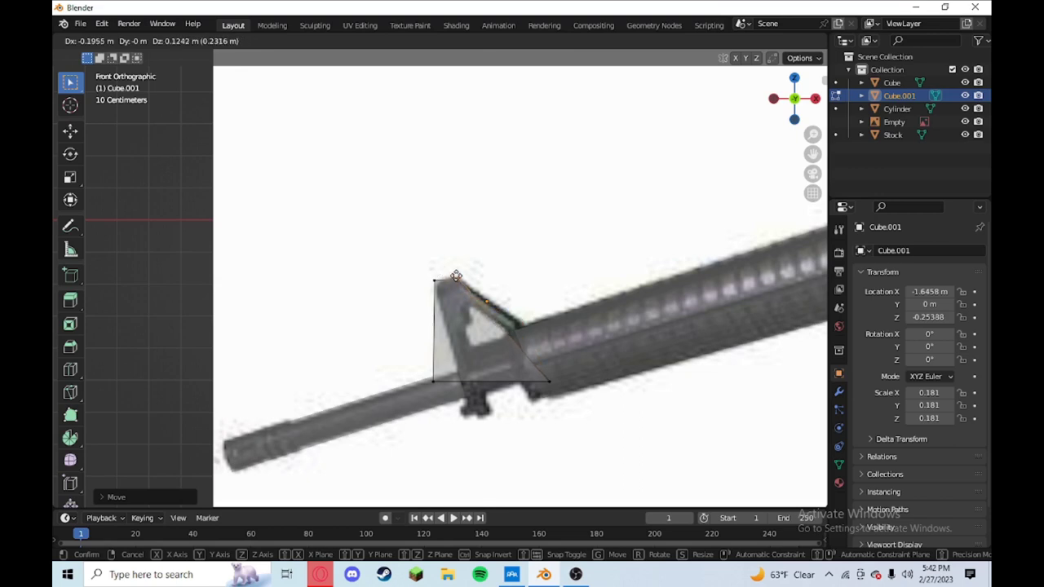
left_click(446, 285)
Pull the bottom corners into place along the slanted edge and lower corner.
left_click(549, 381)
key("g")
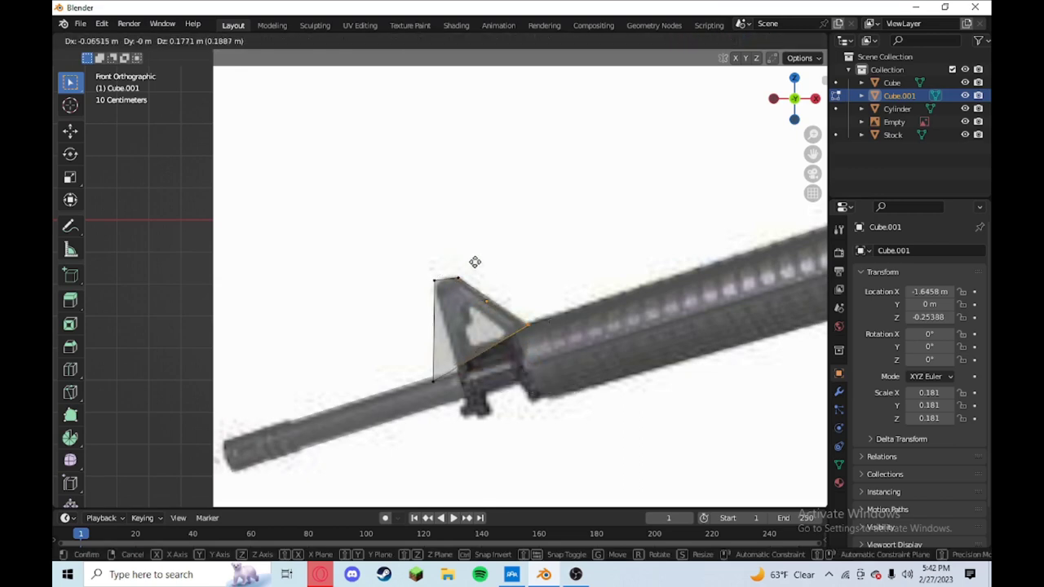
left_click(472, 262)
key("g")
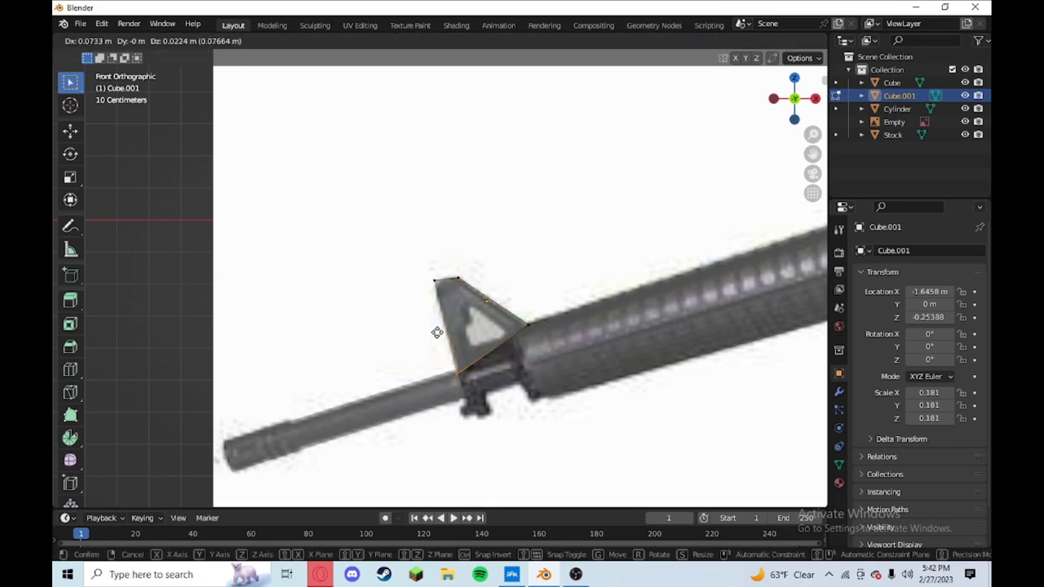
left_click(438, 331)
key("g")
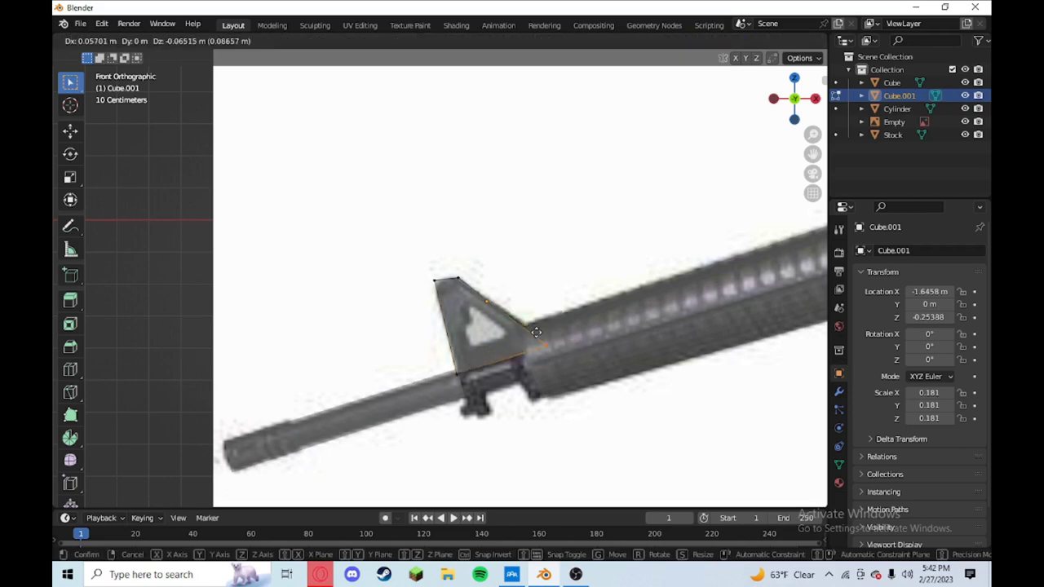
left_click(535, 333)
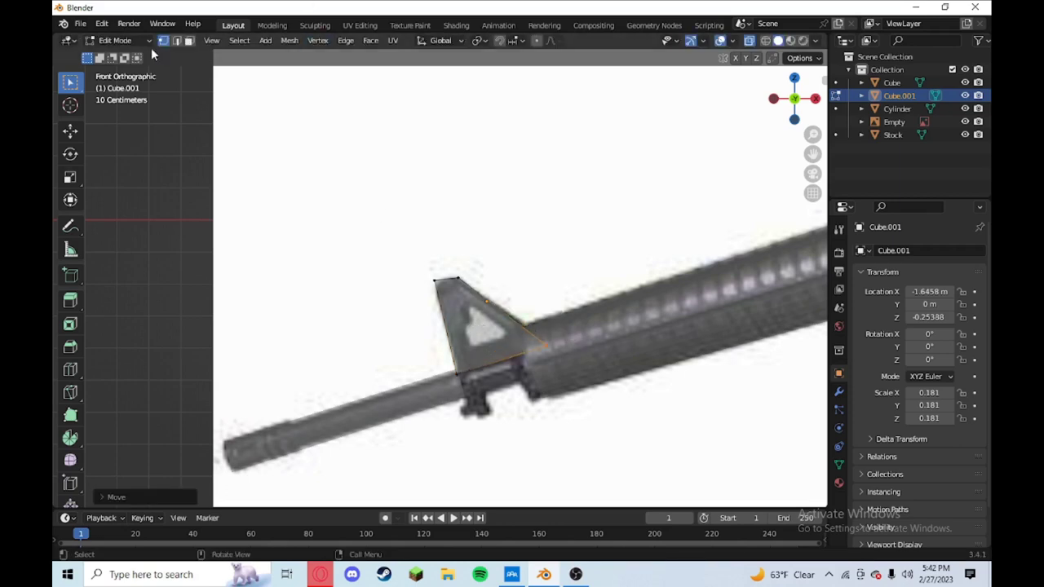
Select the whole sight triangle, undo a stray rotation, and begin insetting it.
left_click(537, 396)
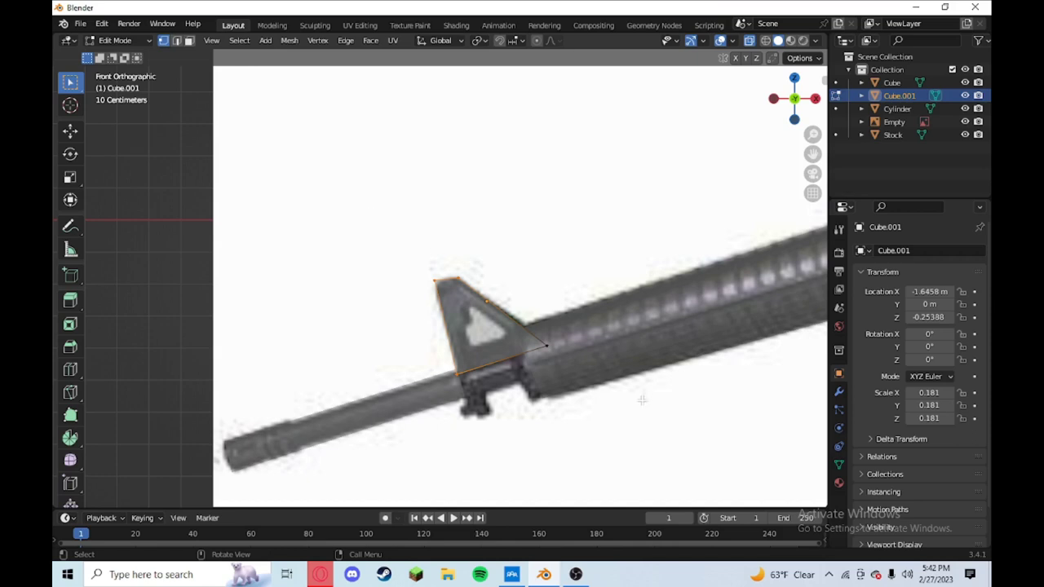
left_click_drag(642, 400, 255, 144)
key("r")
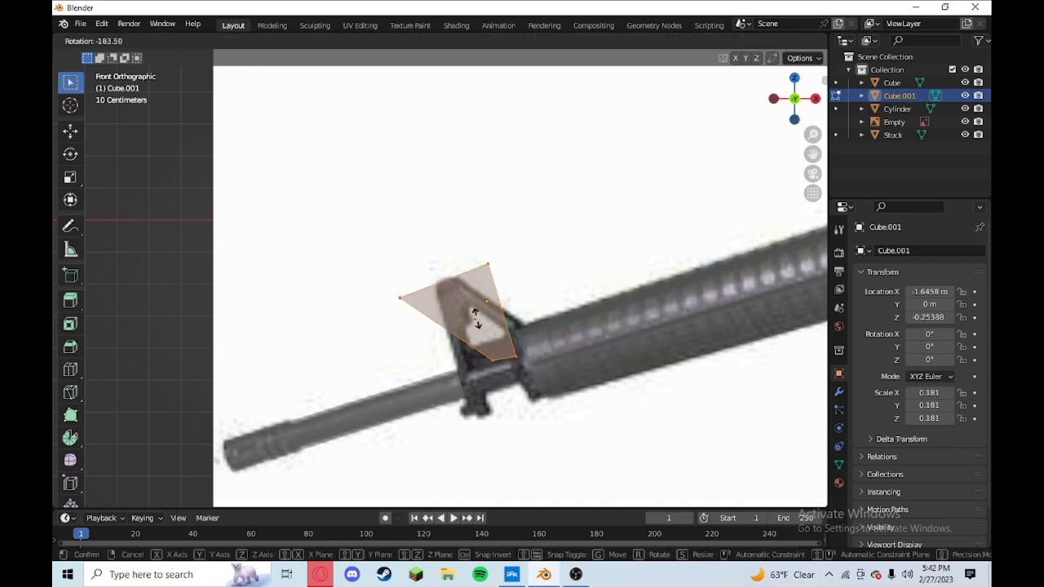
left_click(475, 293)
key("ctrl+z")
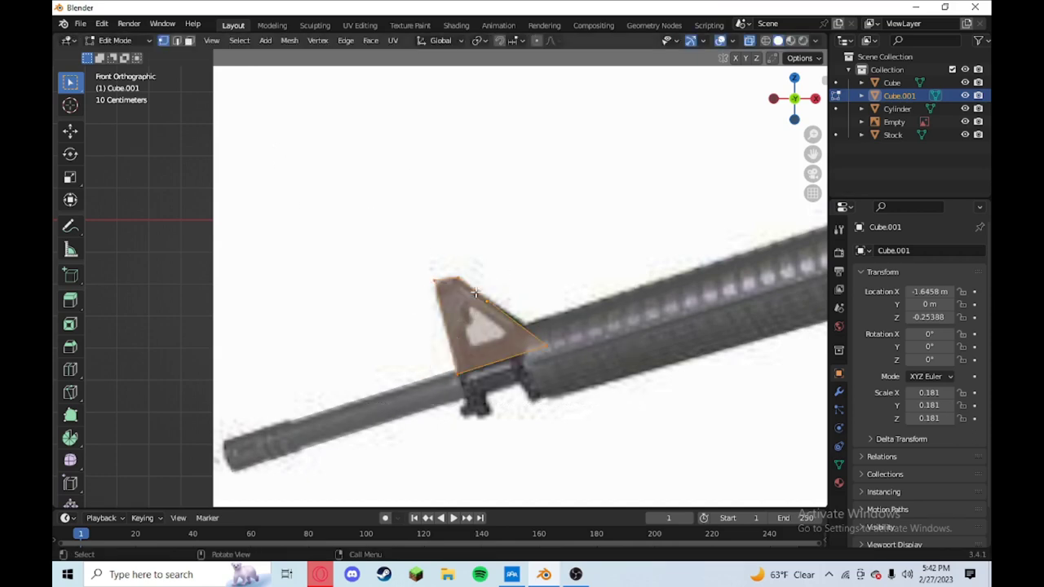
key("i")
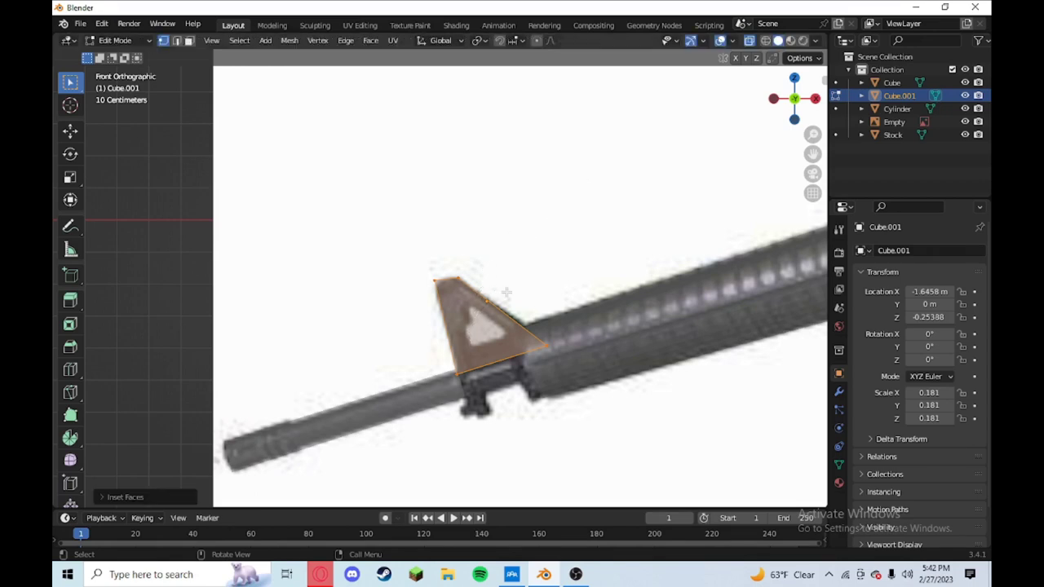
From the front orthographic view, inset the triangular sight face.
middle_click_drag(506, 292, 401, 259)
key("KP_1")
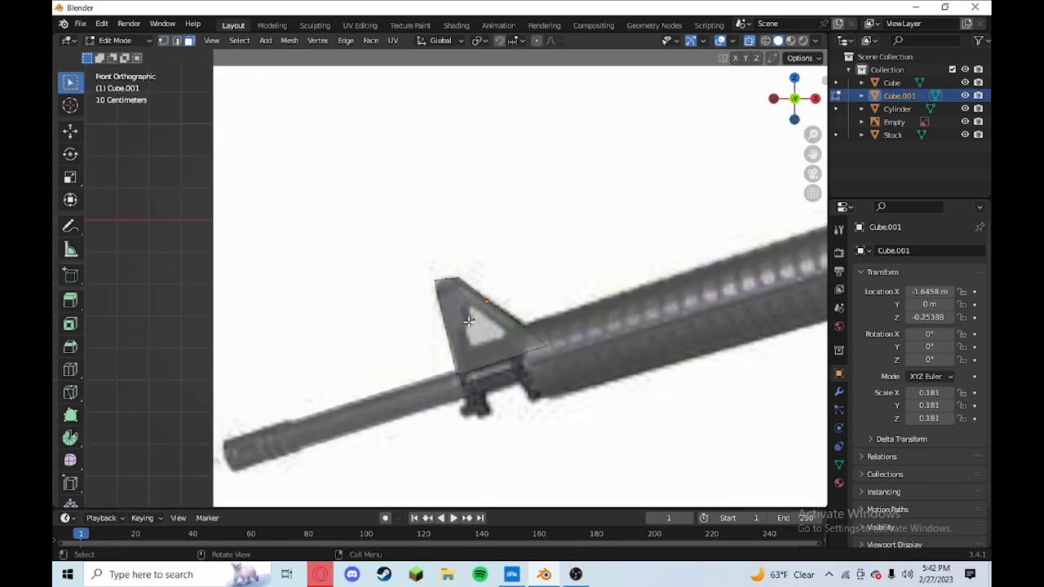
middle_click_drag(470, 338, 525, 375)
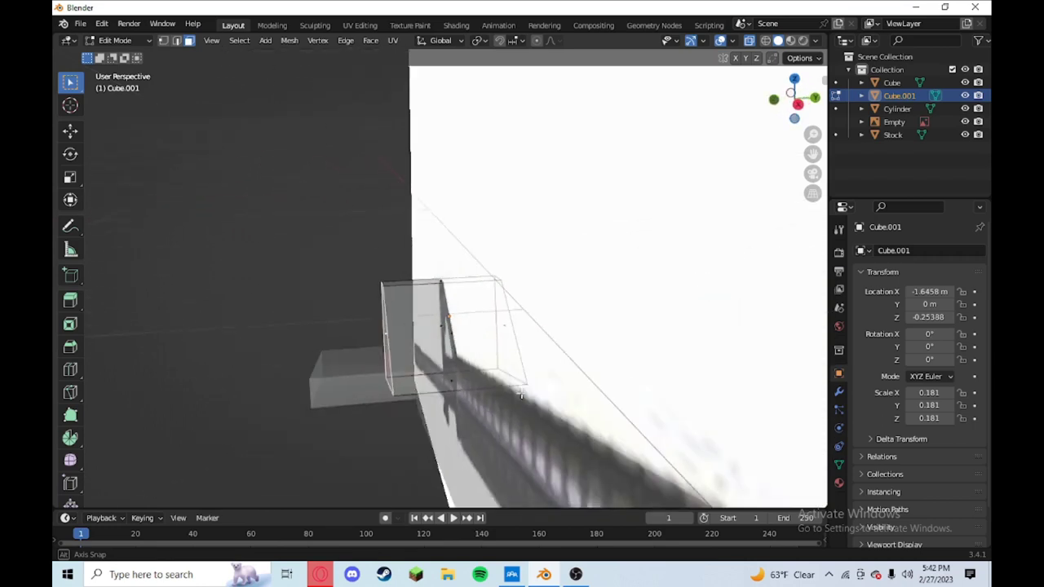
key("KP_1")
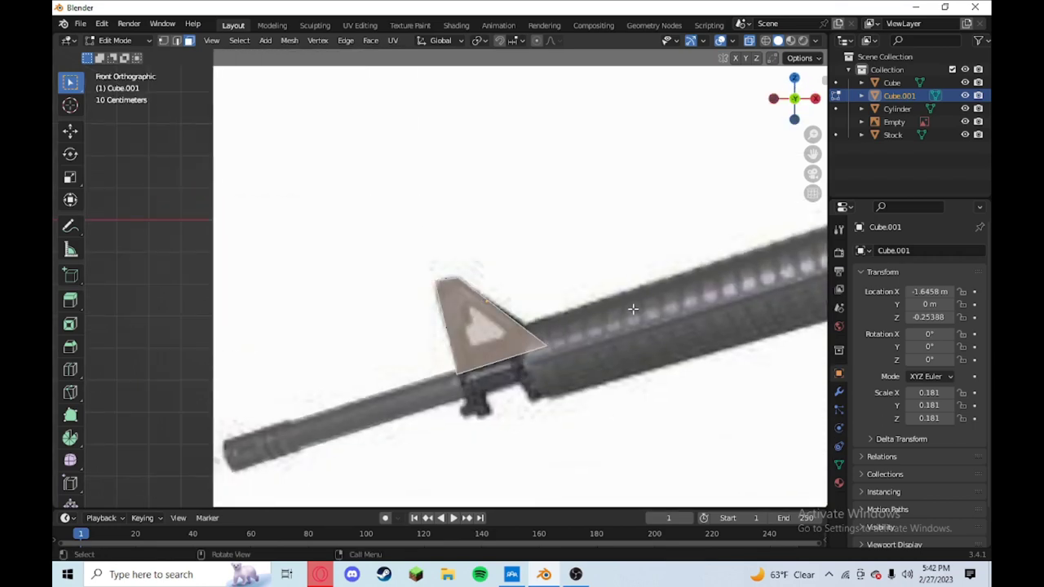
key("i")
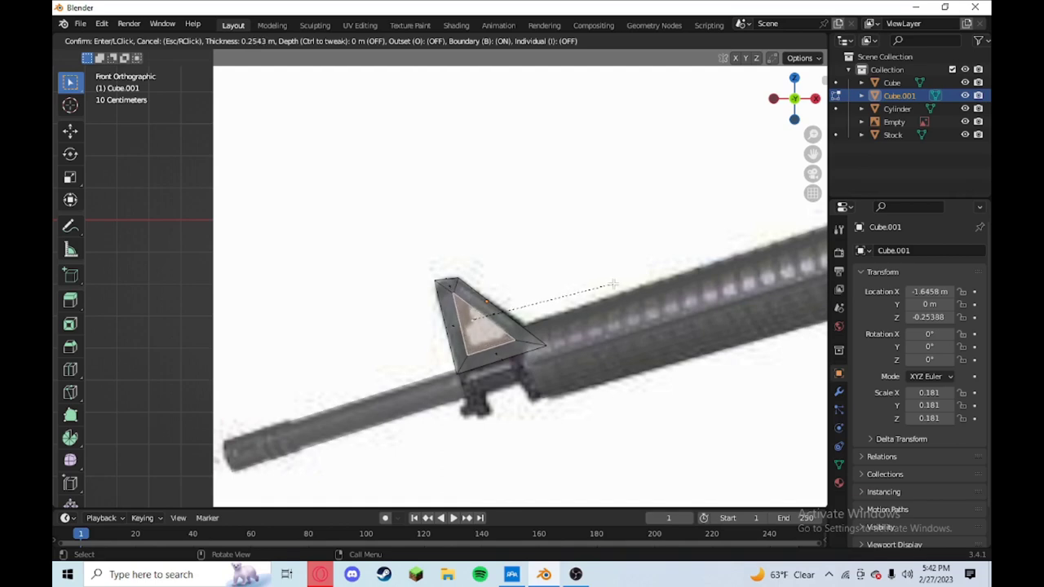
left_click(614, 284)
Check the sight from side and front views, undoing the last change.
middle_click_drag(496, 278, 428, 351)
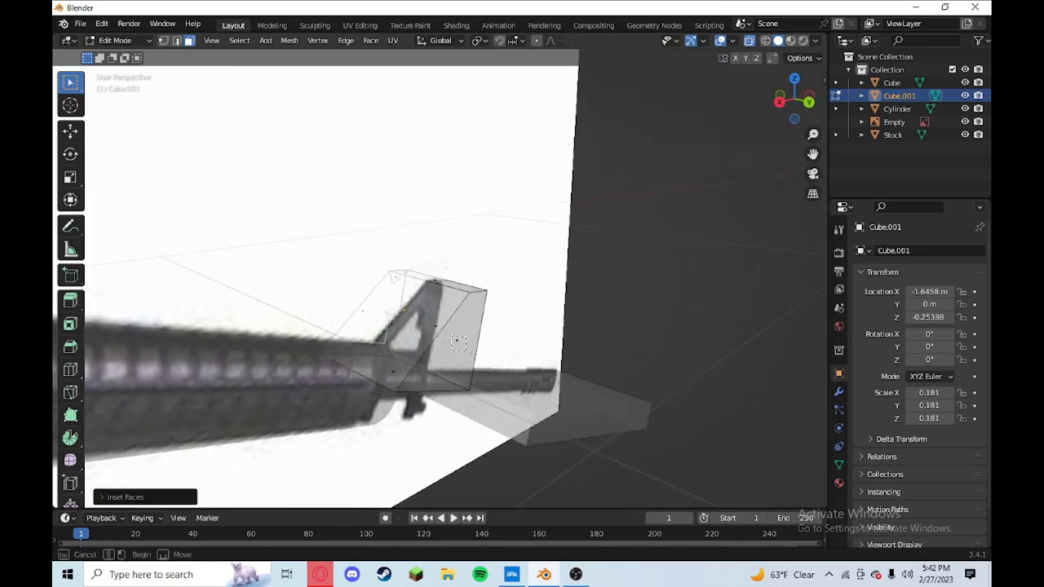
left_click(449, 336)
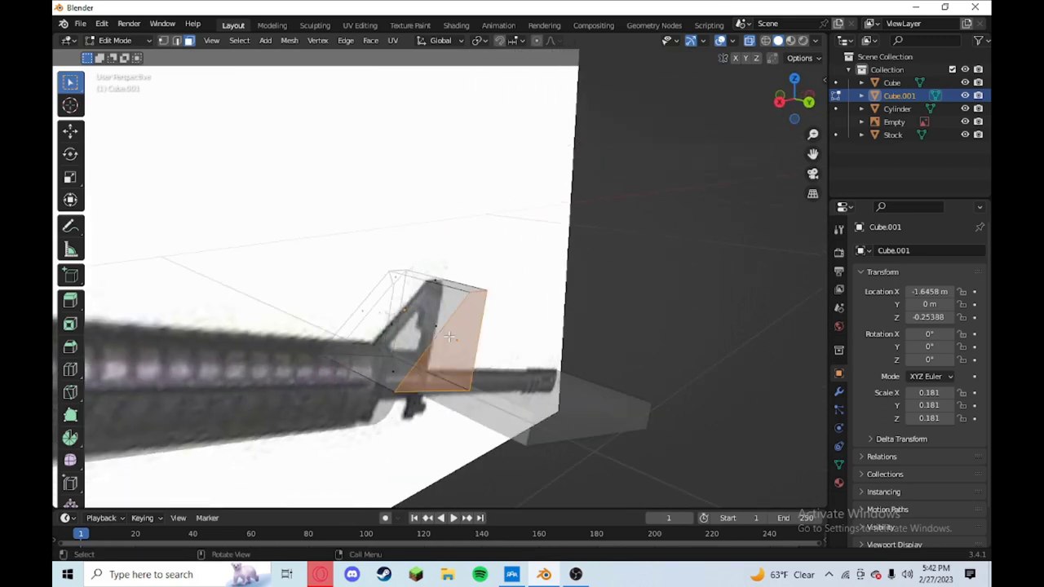
key("KP_3")
key("KP_1")
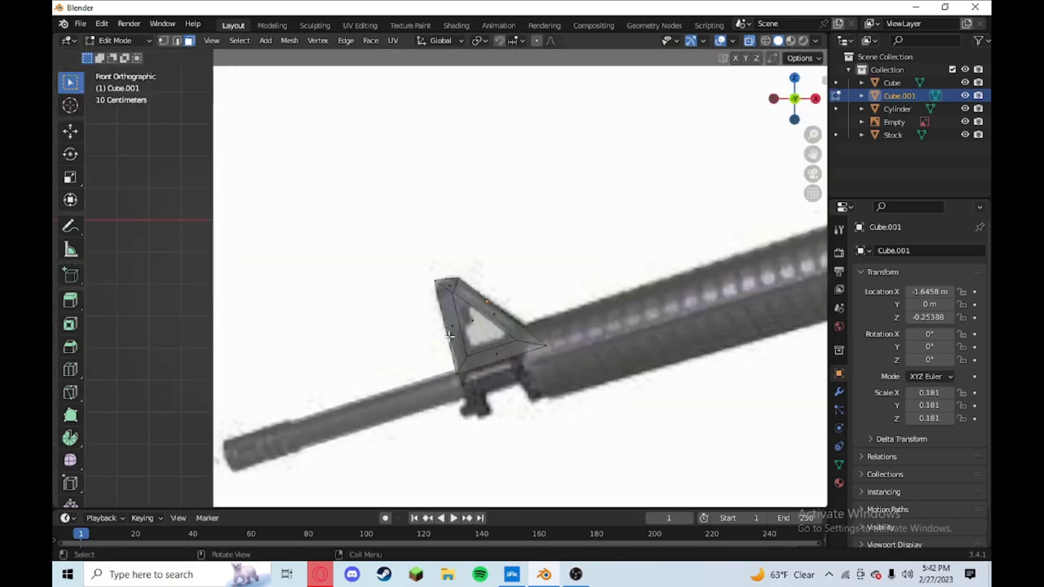
key("ctrl+z")
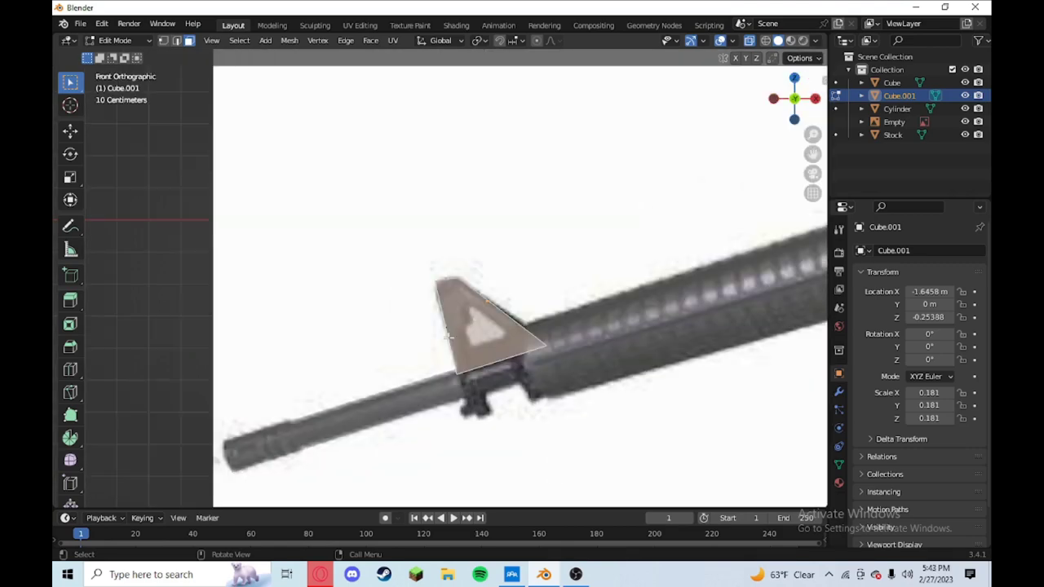
Select the triangular sight face at an angle and inset it with a narrow border.
middle_click_drag(449, 332, 481, 358)
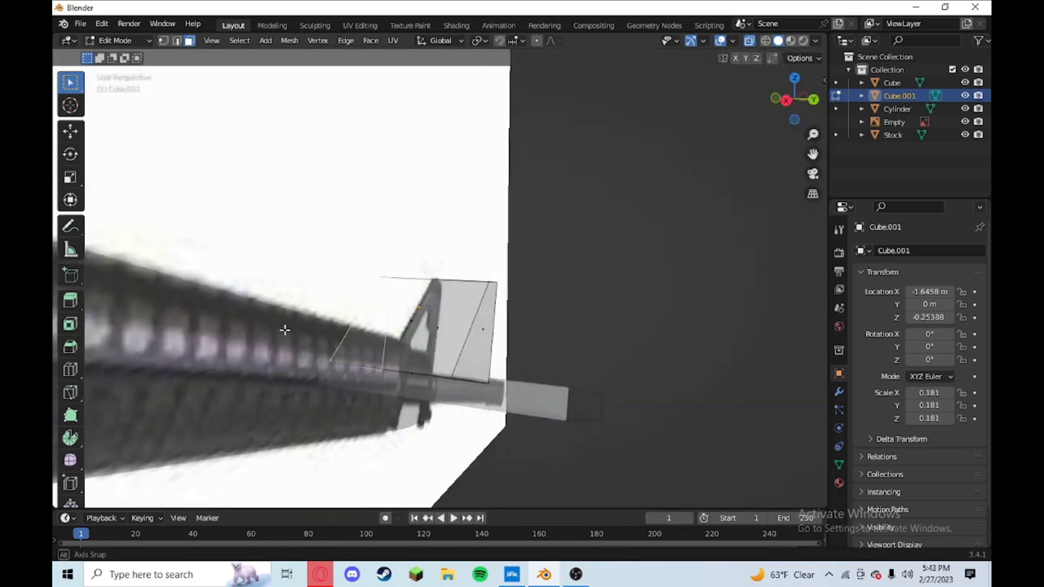
left_click(457, 328)
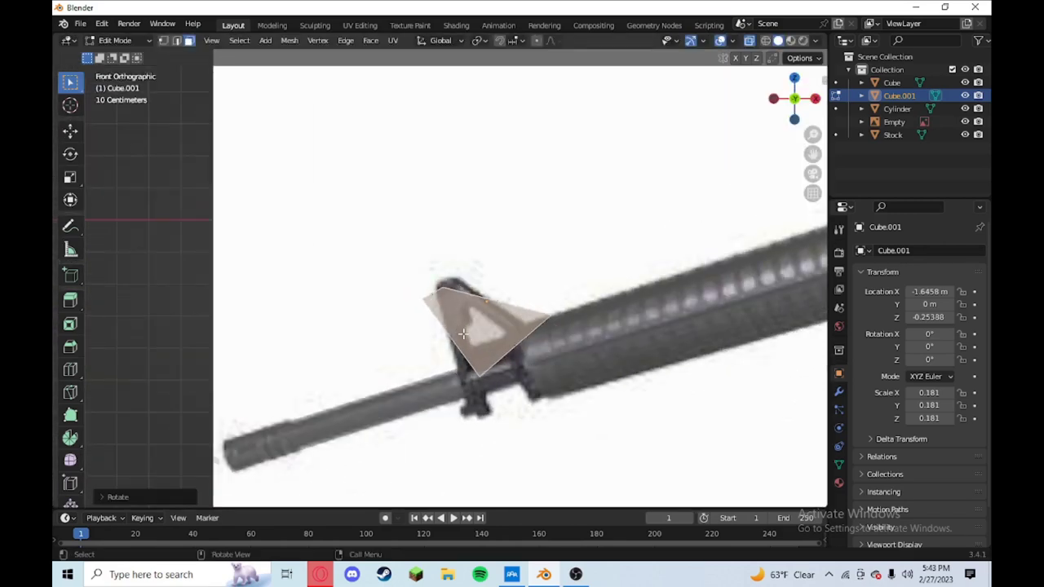
key("i")
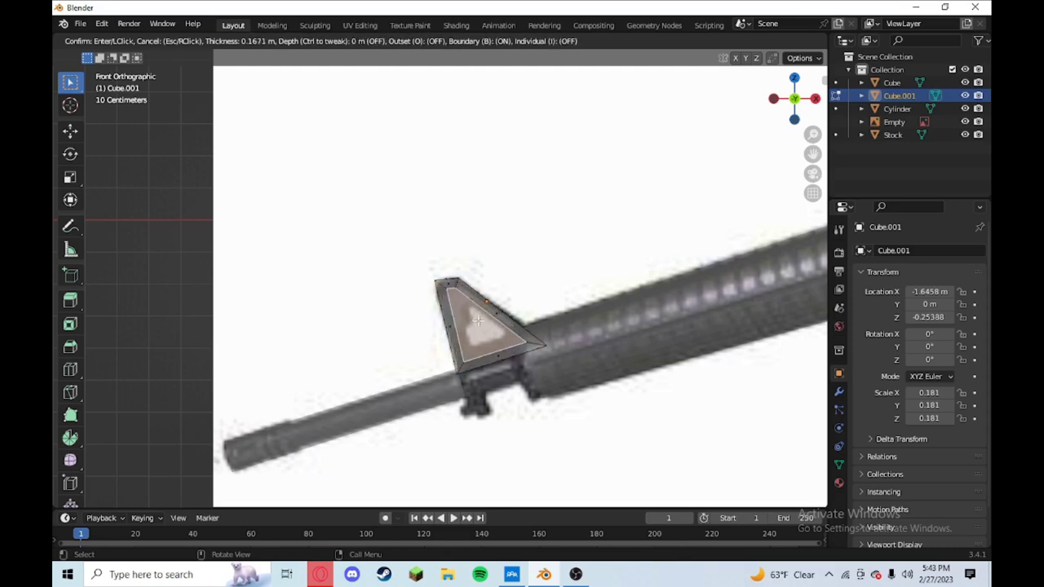
left_click(473, 318)
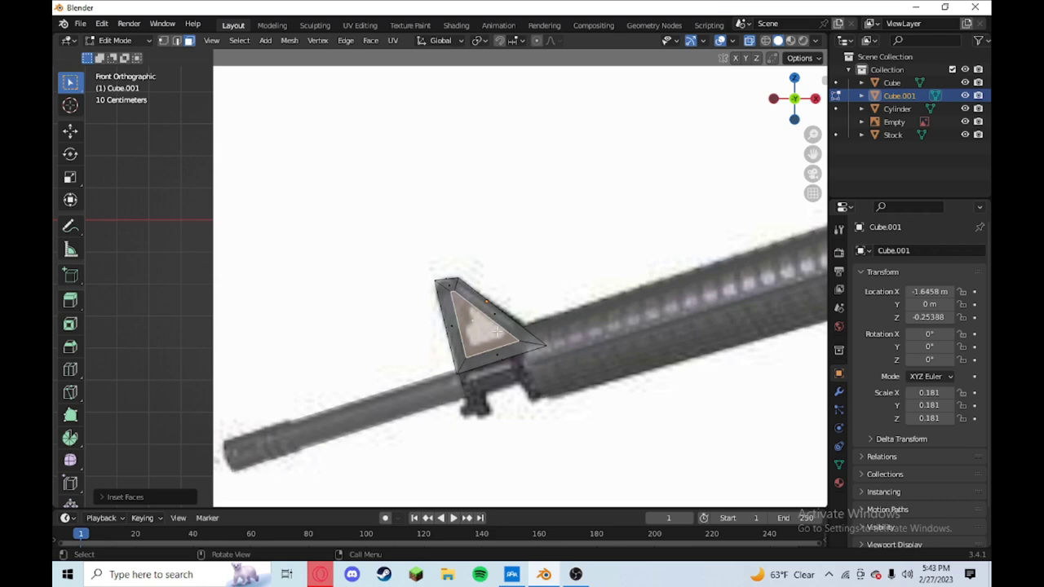
scroll(482, 339, "up", 2)
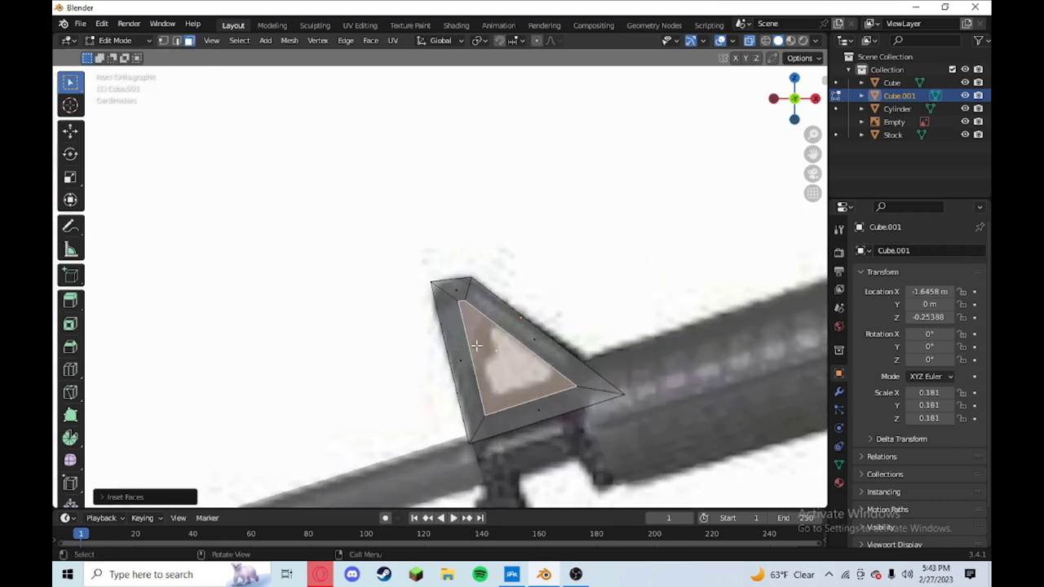
scroll(477, 345, "up", 1)
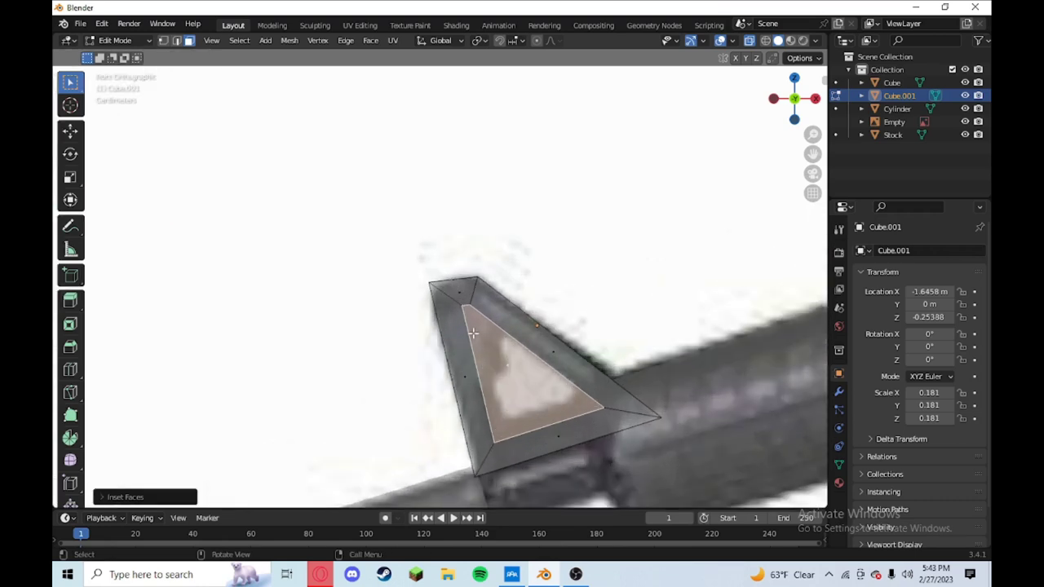
Delete the inner triangle face with X > Faces, leaving a hole in the sight.
key("x")
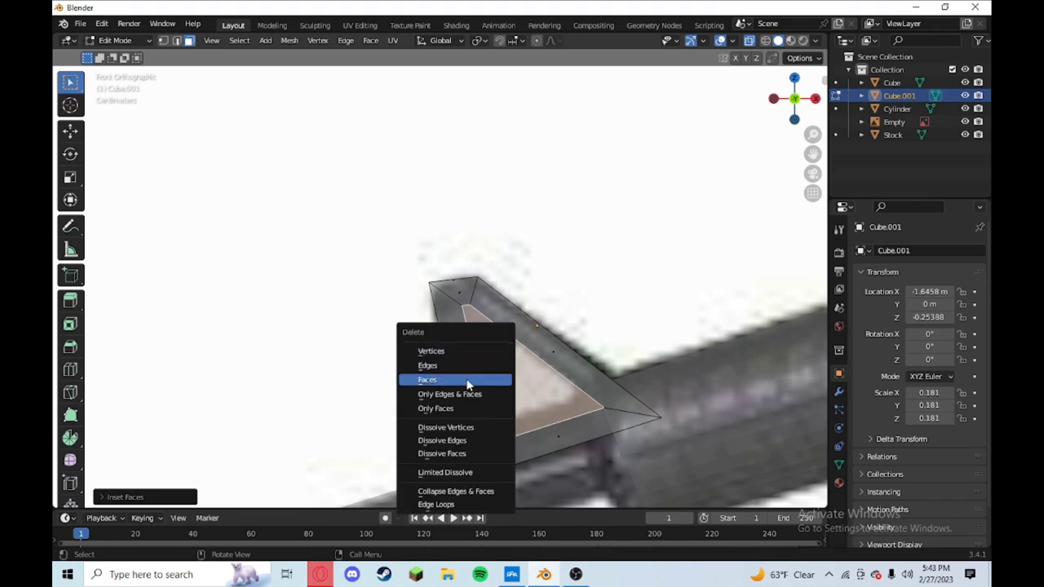
left_click(452, 380)
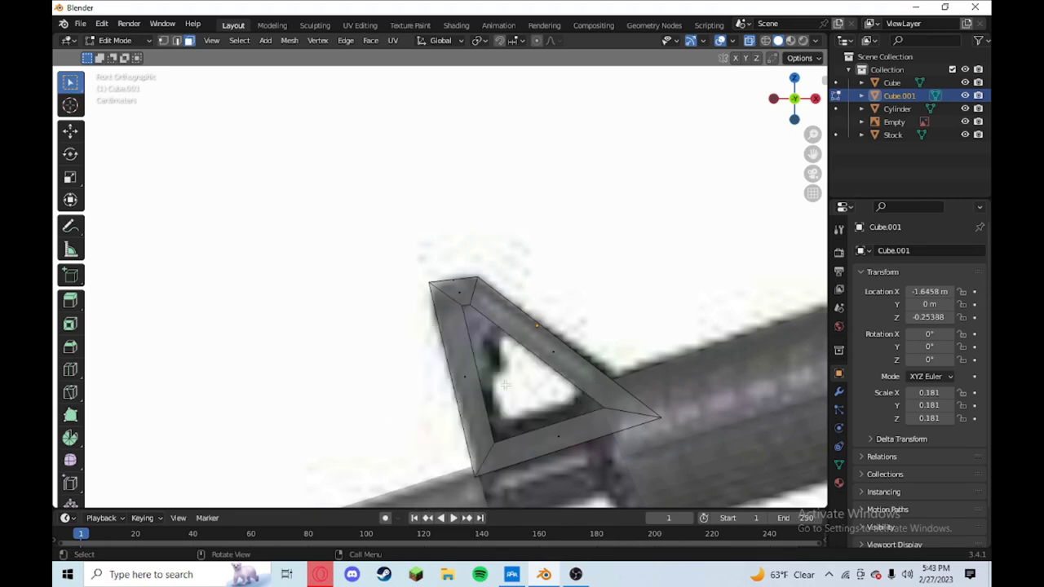
middle_click_drag(505, 384, 451, 385)
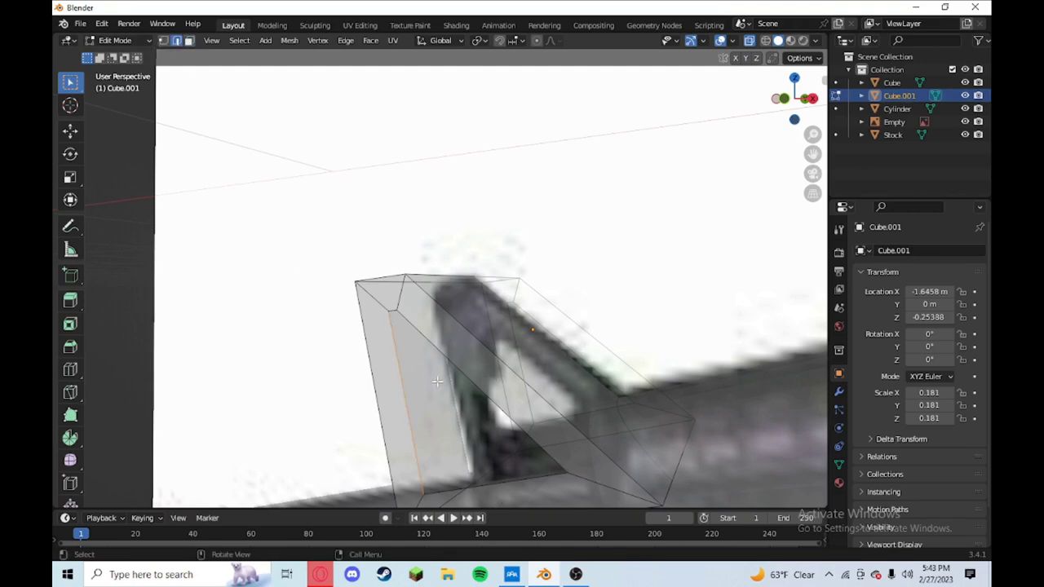
mouse_move(402, 385)
middle_mouse_down()
mouse_move(332, 376)
mouse_move(271, 384)
middle_mouse_up()
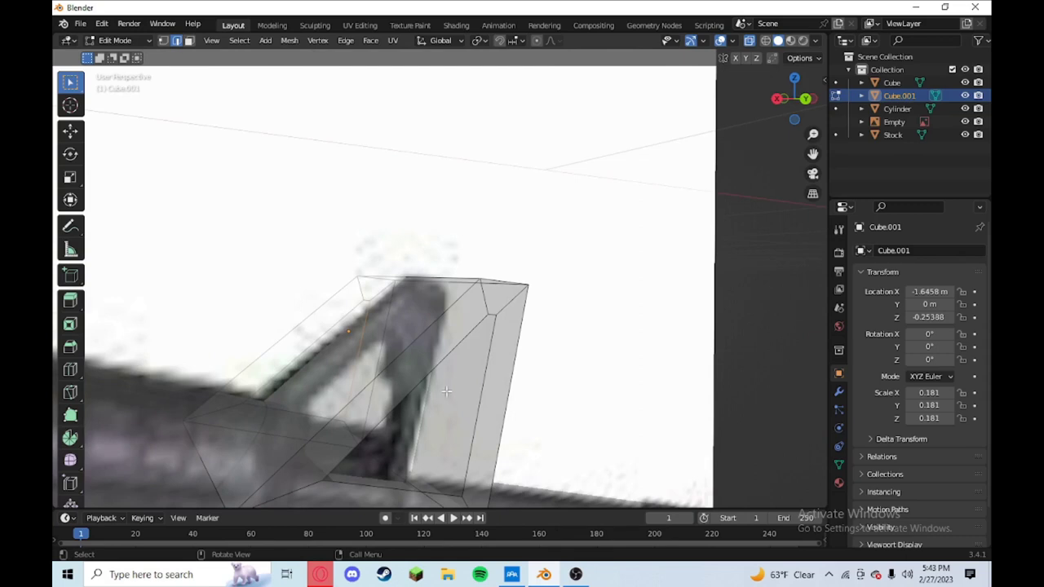
Orbit around the hollow frame, selecting and clearing its edge and faces for inspection.
left_click(495, 403)
mouse_move(397, 376)
middle_mouse_down()
mouse_move(460, 385)
mouse_move(423, 390)
mouse_move(563, 355)
middle_mouse_up()
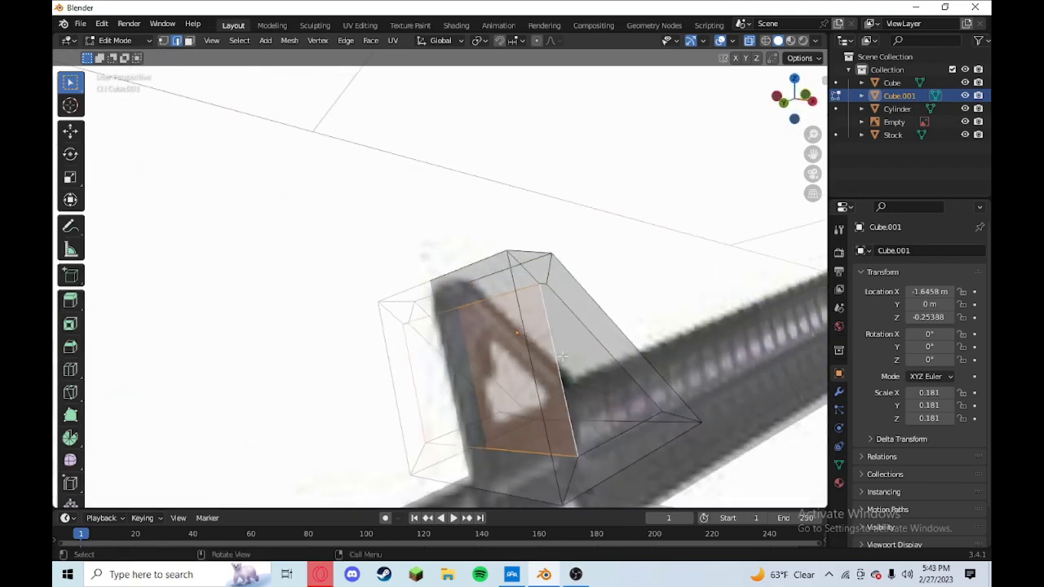
mouse_move(563, 355)
middle_mouse_down()
mouse_move(705, 339)
mouse_move(524, 317)
middle_mouse_up()
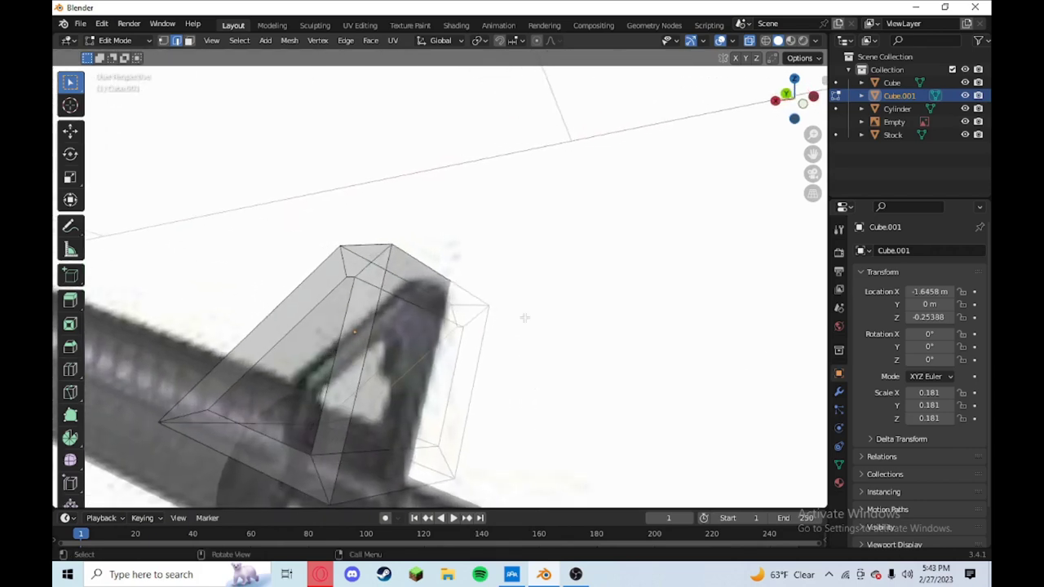
left_click(295, 330)
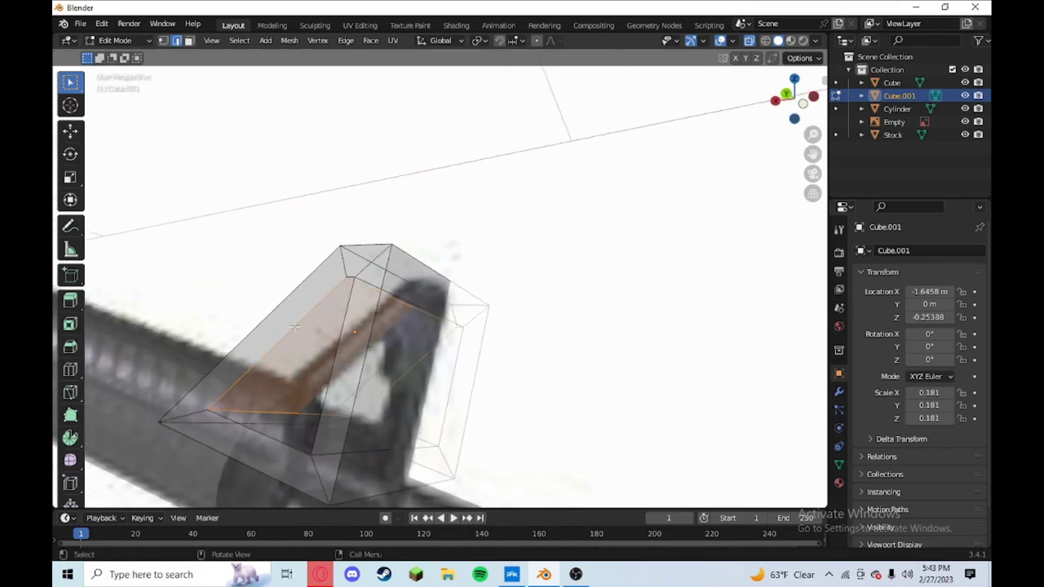
middle_click_drag(295, 329, 269, 465)
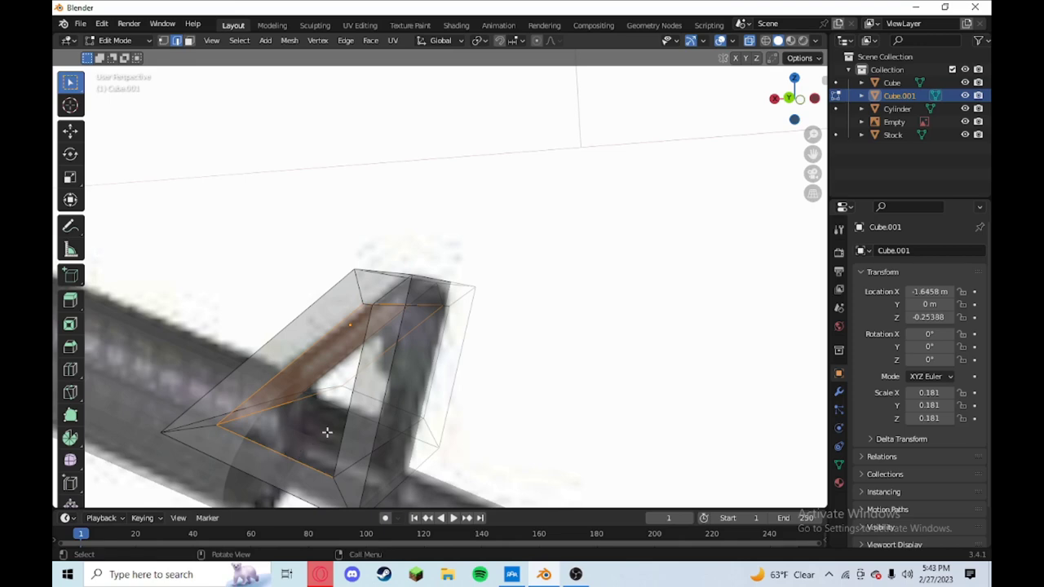
key("alt+a")
key("b")
middle_click_drag(285, 454, 771, 455)
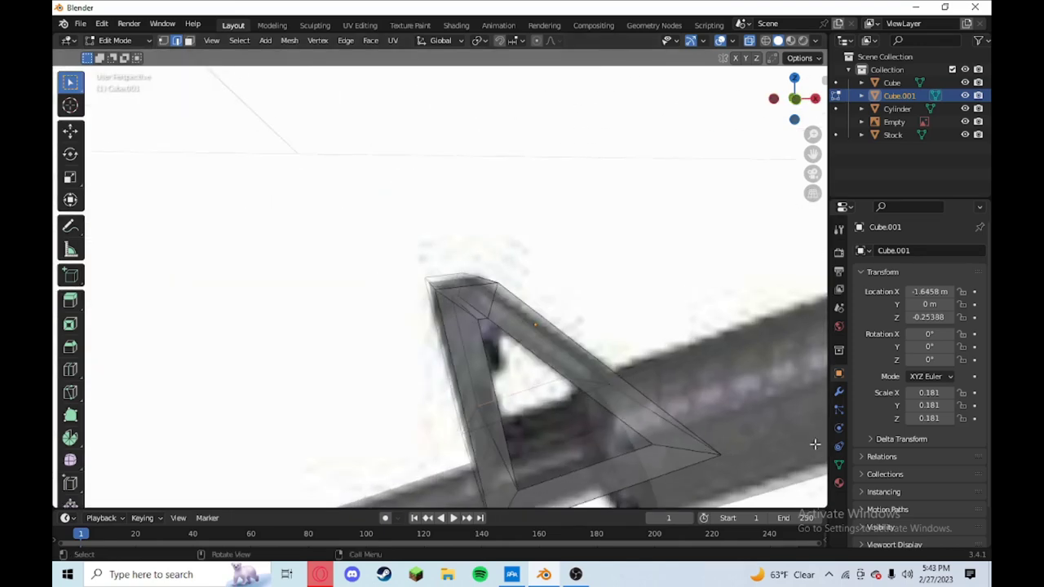
left_click(603, 461)
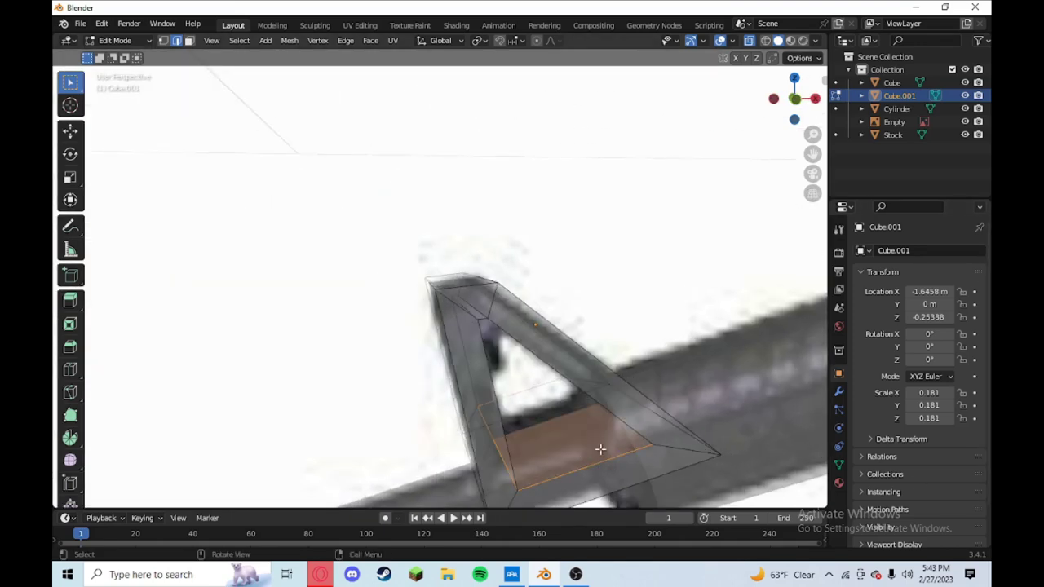
mouse_move(604, 461)
middle_mouse_down()
mouse_move(577, 361)
mouse_move(495, 271)
middle_mouse_up()
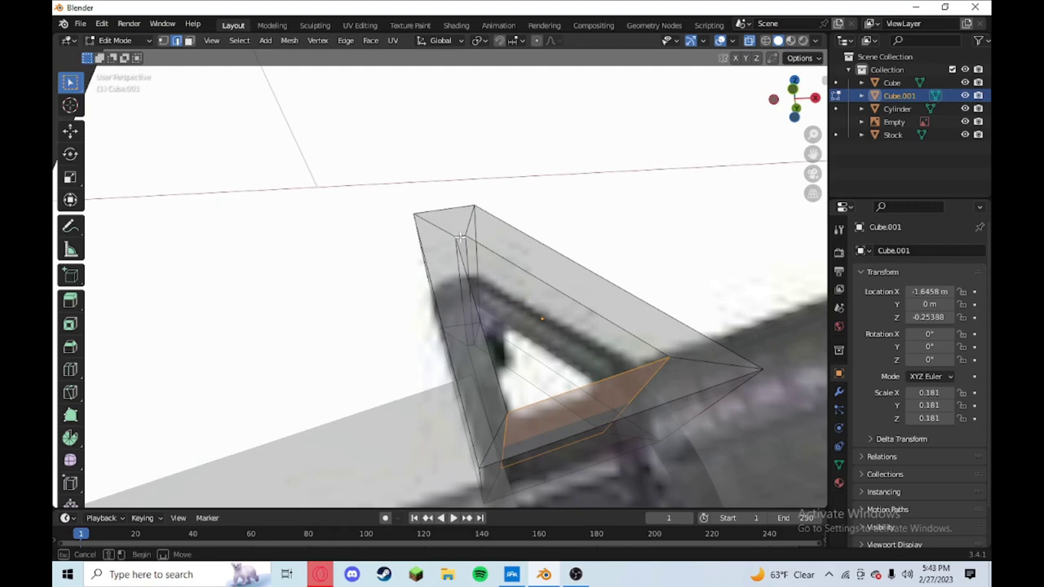
key("alt+a")
Box-select the sight's top corner vertex, then orbit and zoom back to the whole rifle.
middle_click_drag(453, 231, 759, 345)
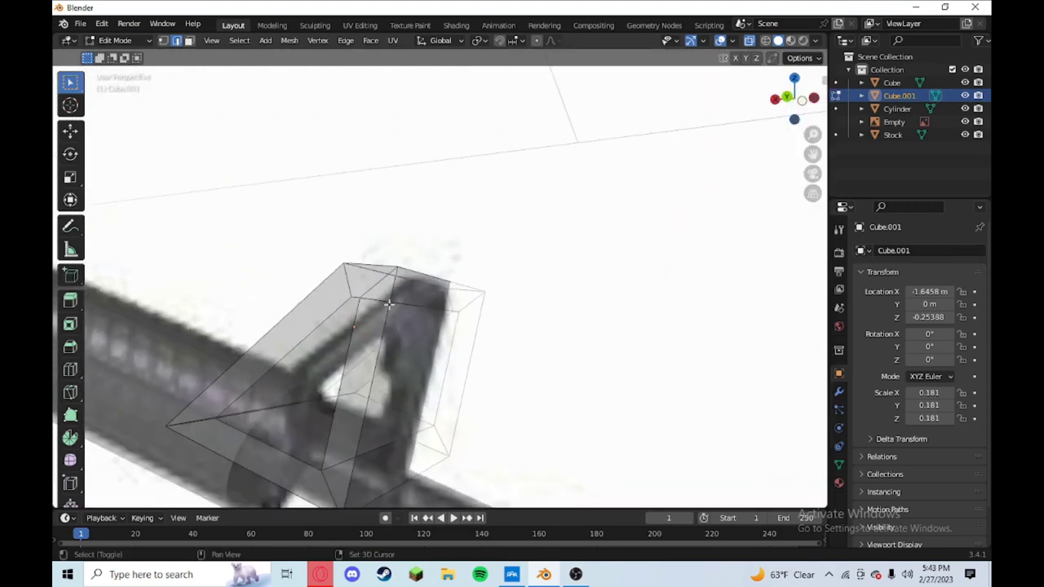
key("b")
left_click_drag(353, 298, 358, 304)
middle_click_drag(356, 302, 196, 310)
scroll(326, 326, "down", 5)
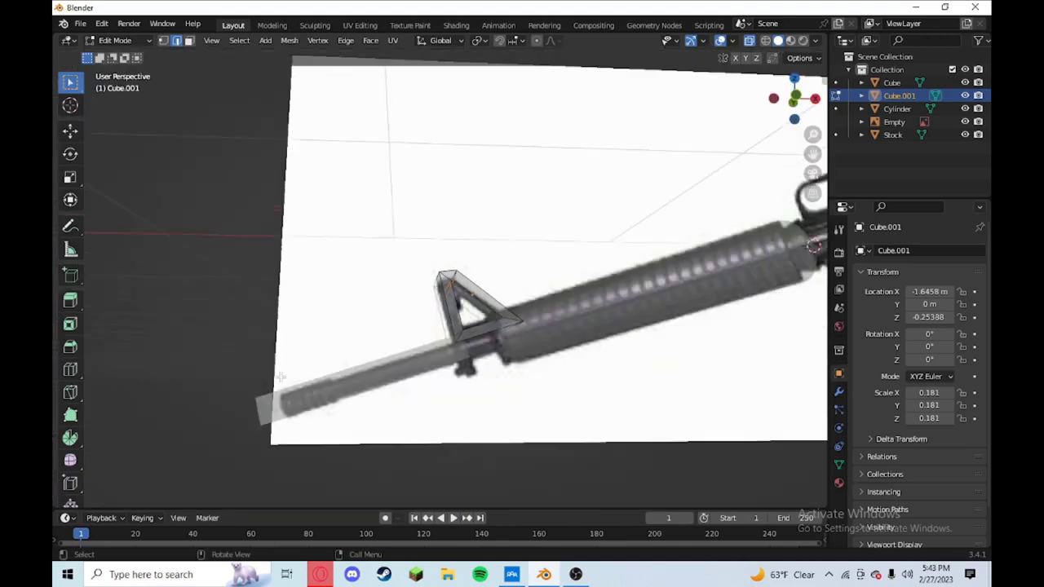
scroll(495, 386, "down", 3)
middle_click_drag(496, 386, 489, 389)
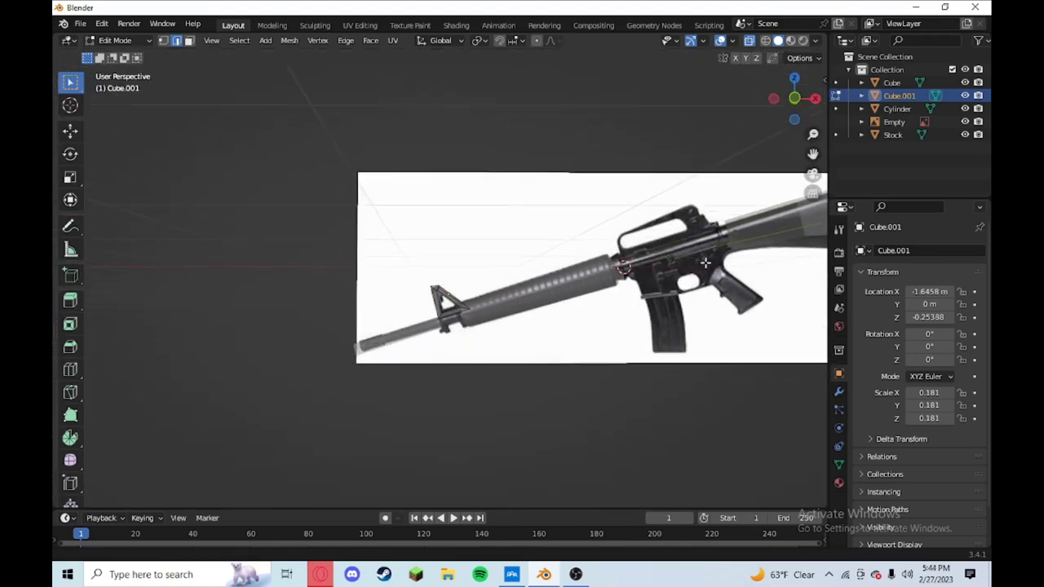
scroll(489, 389, "up", 2)
In Object Mode, add a new cube and scale it down to 0.317.
left_click(114, 40)
left_click(110, 56)
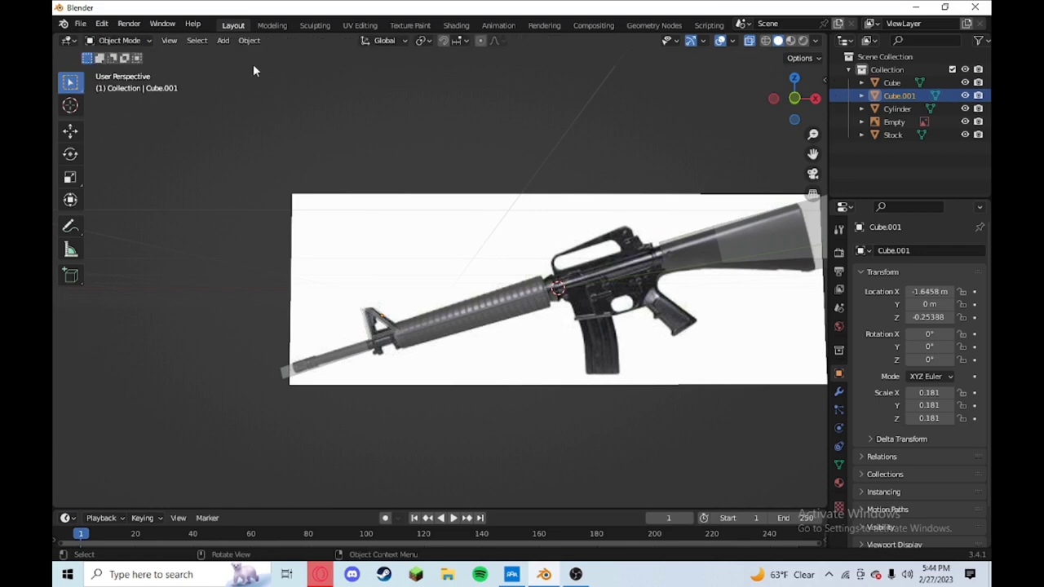
left_click(222, 41)
left_click(343, 66)
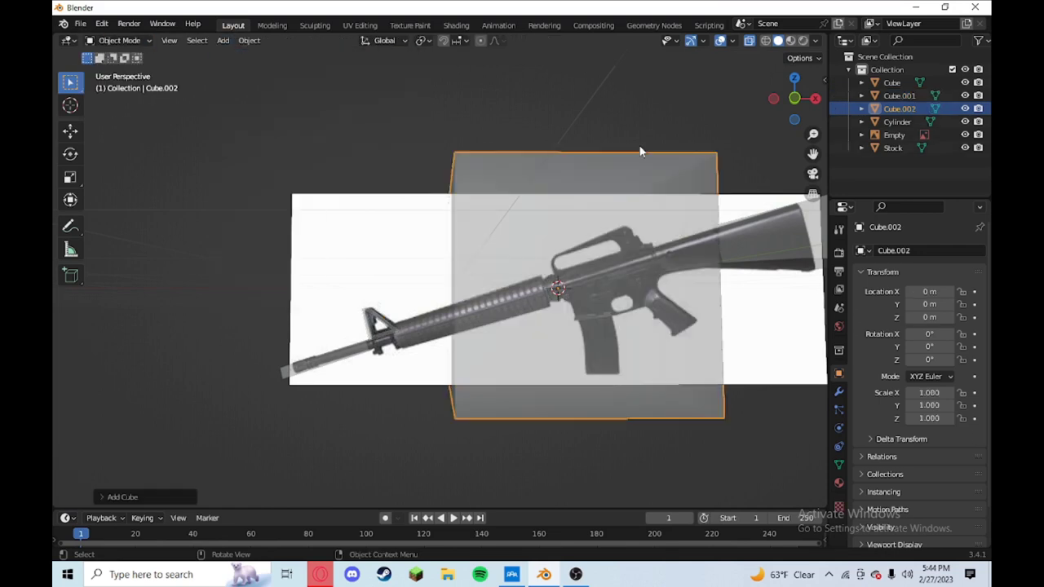
key("s")
left_click(604, 192)
key("s")
left_click(614, 220)
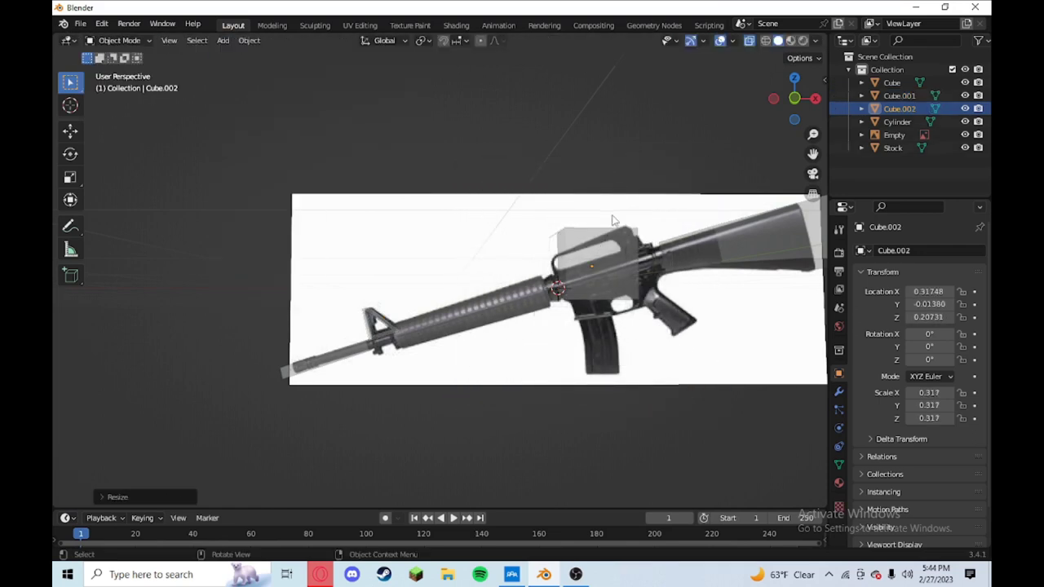
Enter Edit Mode on the cube and frame the receiver in the front view.
left_click(121, 41)
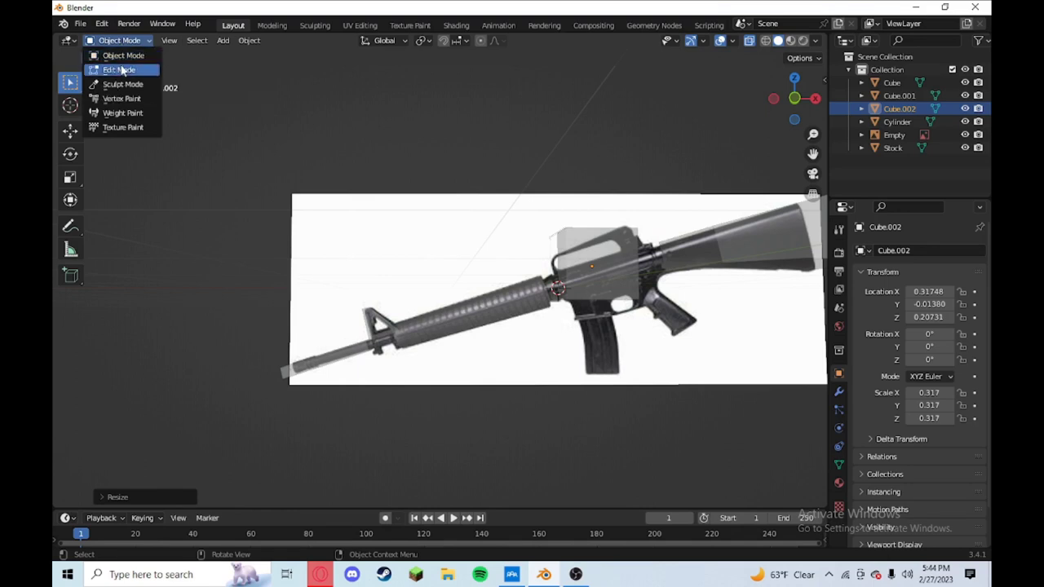
left_click(115, 68)
key("KP_1")
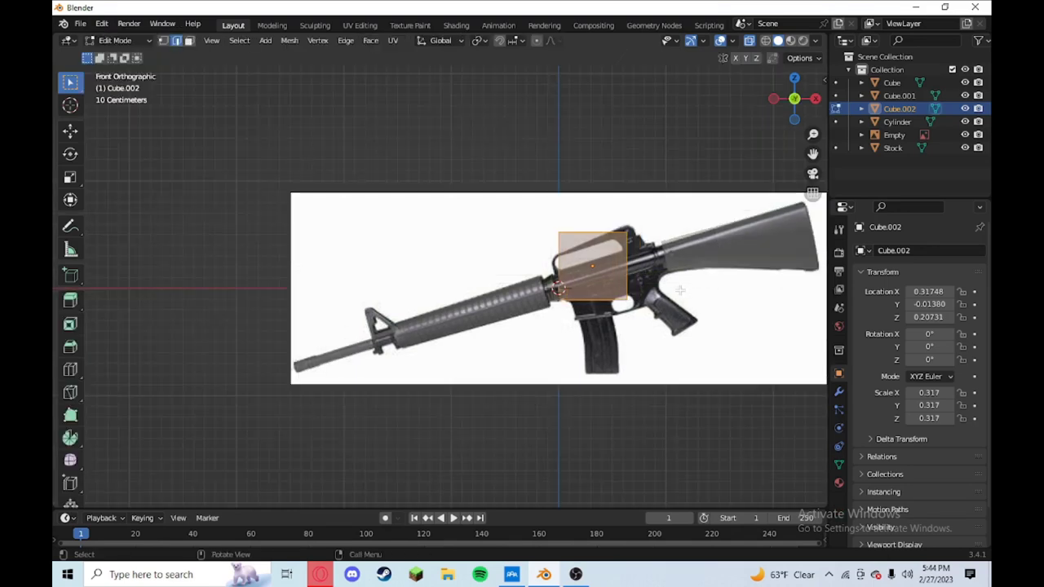
scroll(680, 285, "up", 3)
scroll(677, 267, "right", 5)
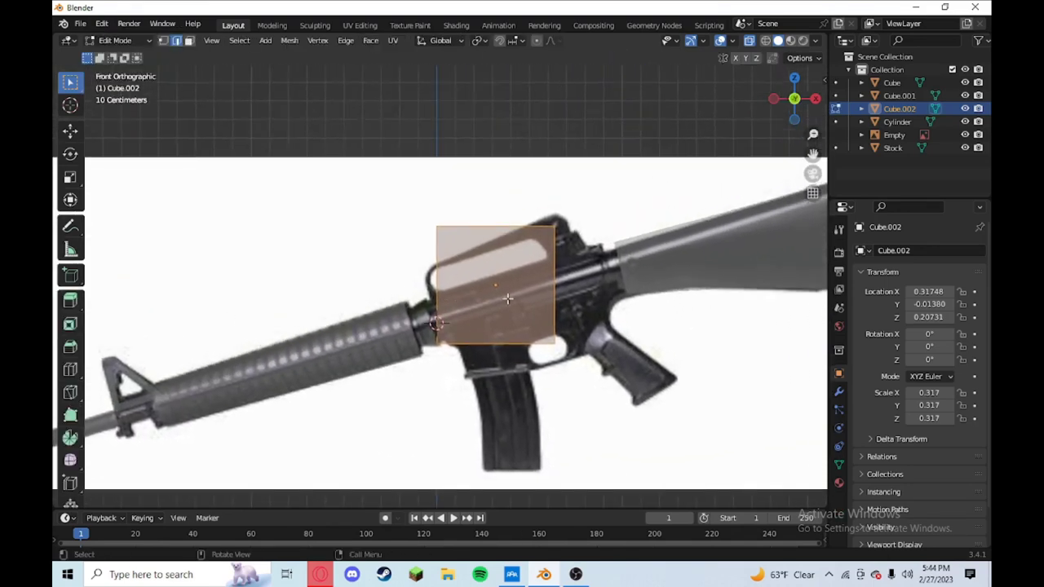
scroll(687, 307, "up", 2)
Move the block's top-left corner down and its top-right corner up, undoing a stray stretch.
left_click(435, 204)
key("g")
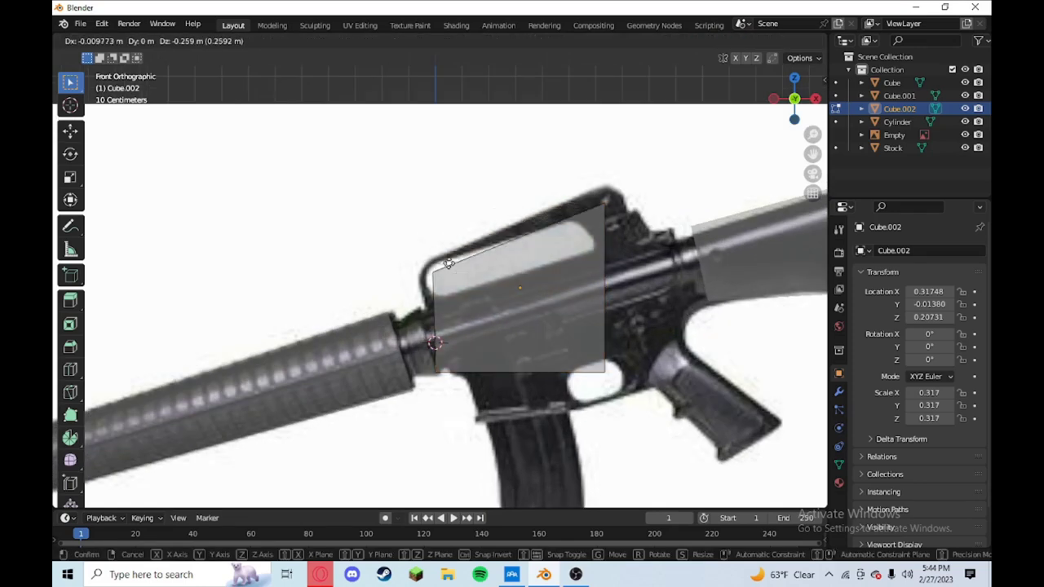
left_click(419, 263)
left_click(605, 205)
key("g")
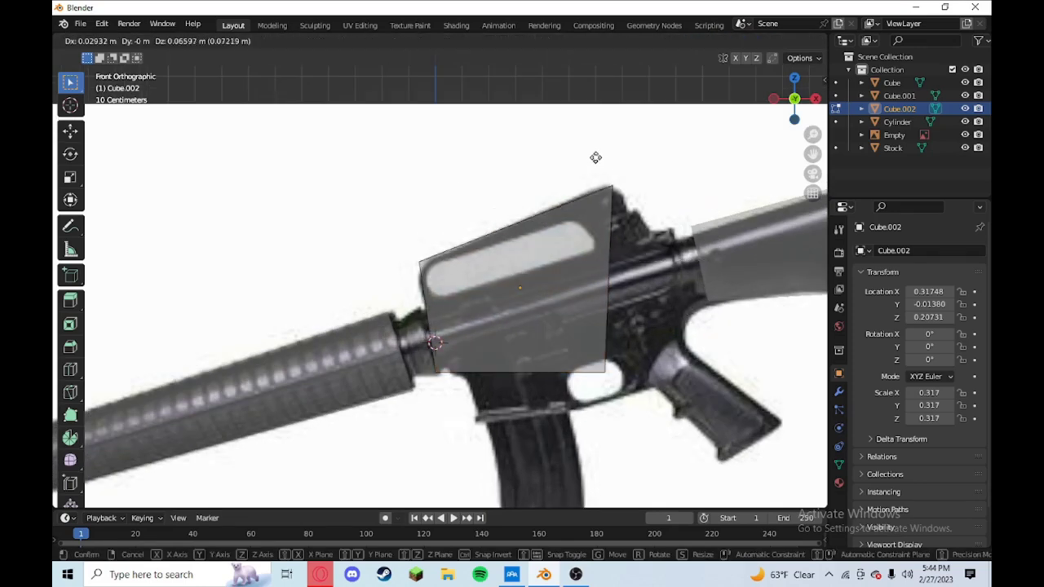
left_click(596, 157)
left_click(627, 326)
key("g")
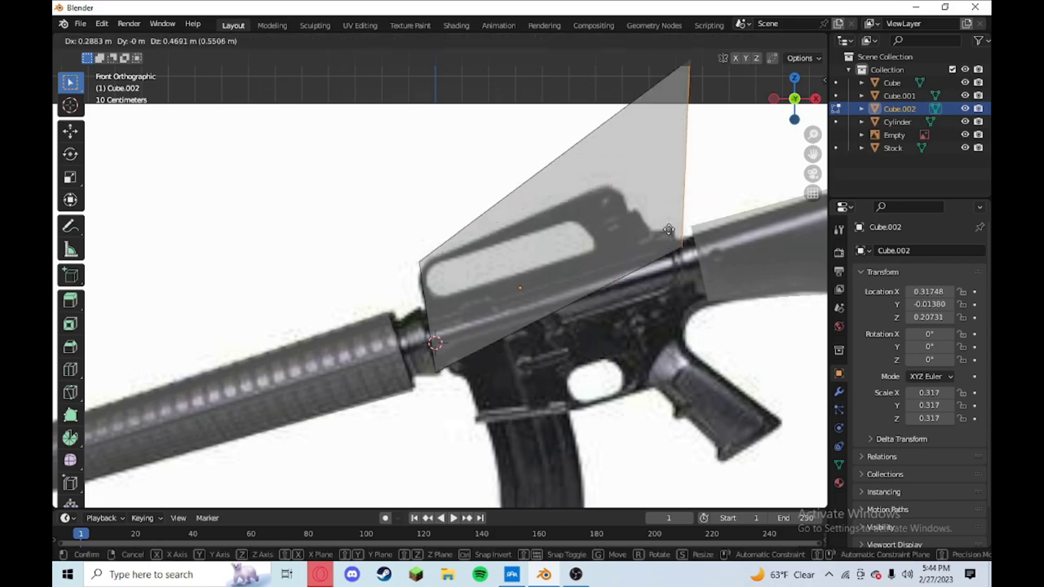
left_click(701, 212)
key("ctrl+z")
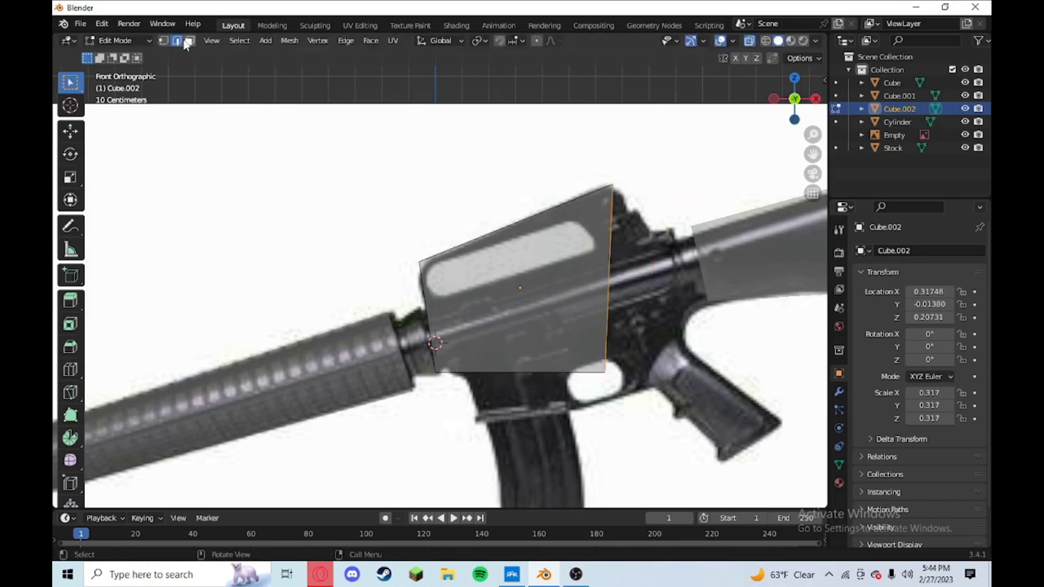
In vertex select, move the bottom-right corner up-right and the lower-left corner upward.
key("1")
left_click(605, 371)
key("g")
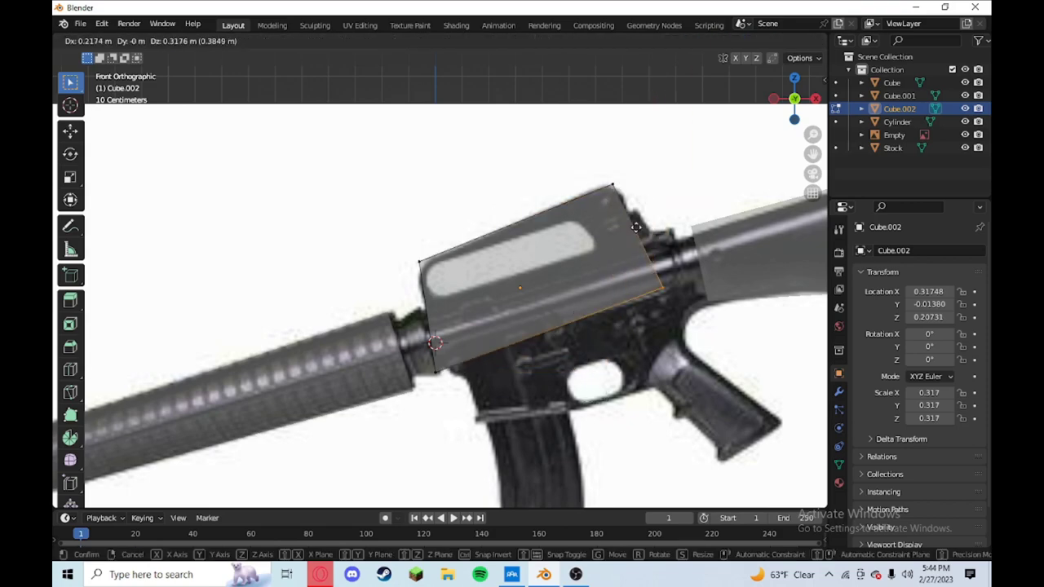
left_click(651, 177)
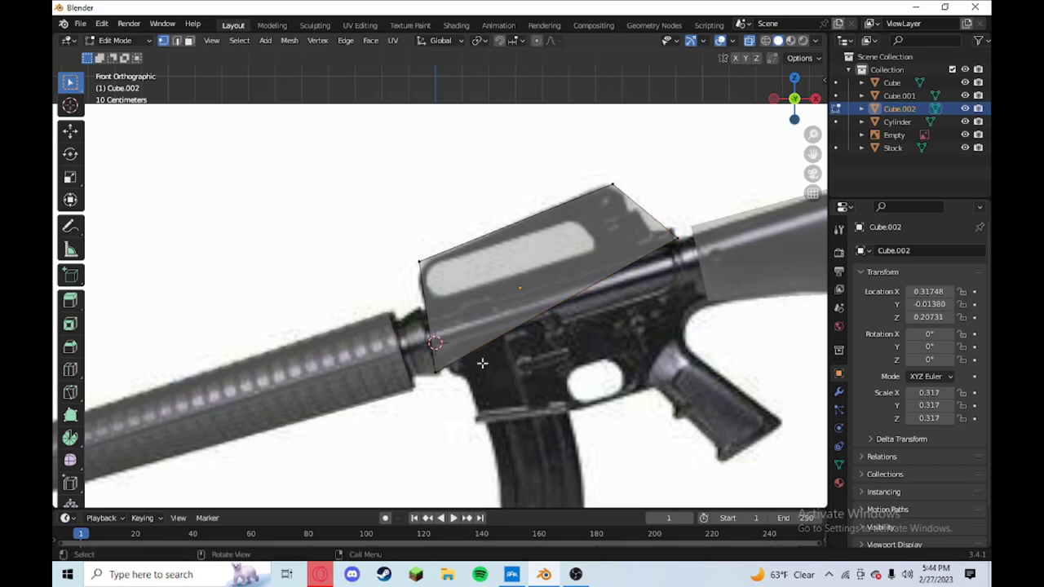
left_click_drag(510, 430, 428, 326)
key("g")
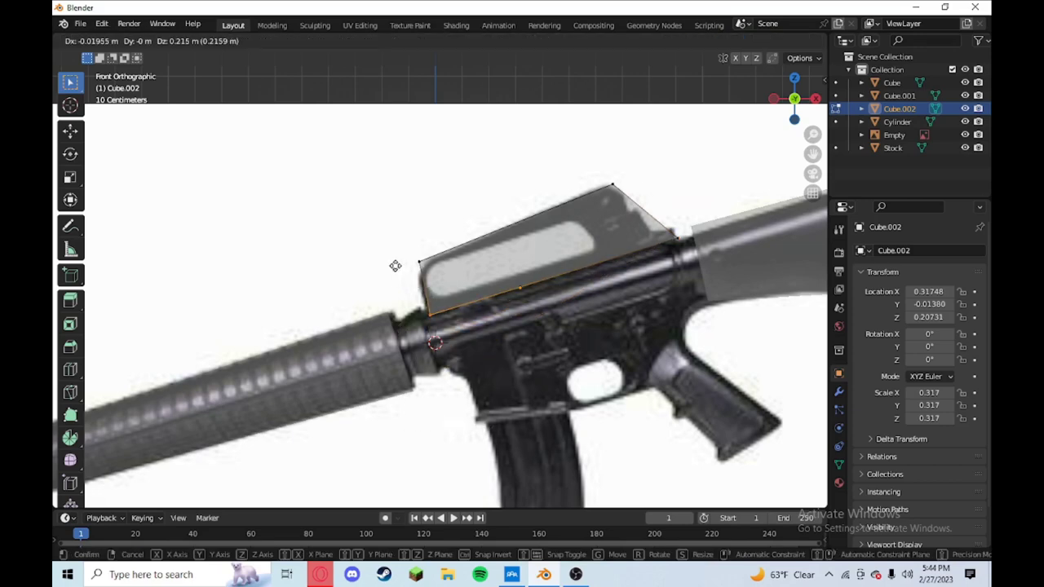
left_click(394, 265)
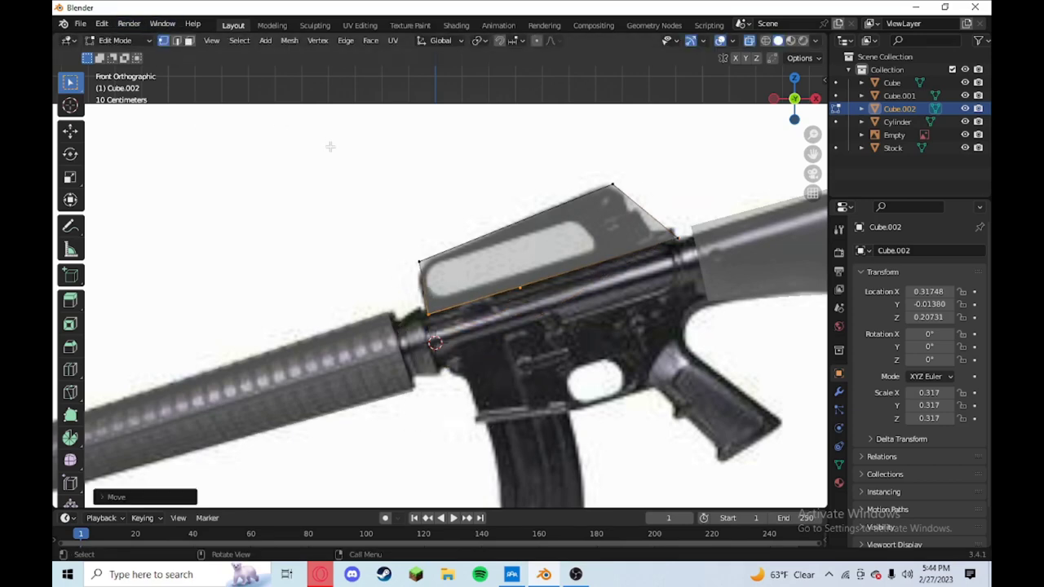
In face select mode, inset the block's front face from the front view.
left_click(188, 47)
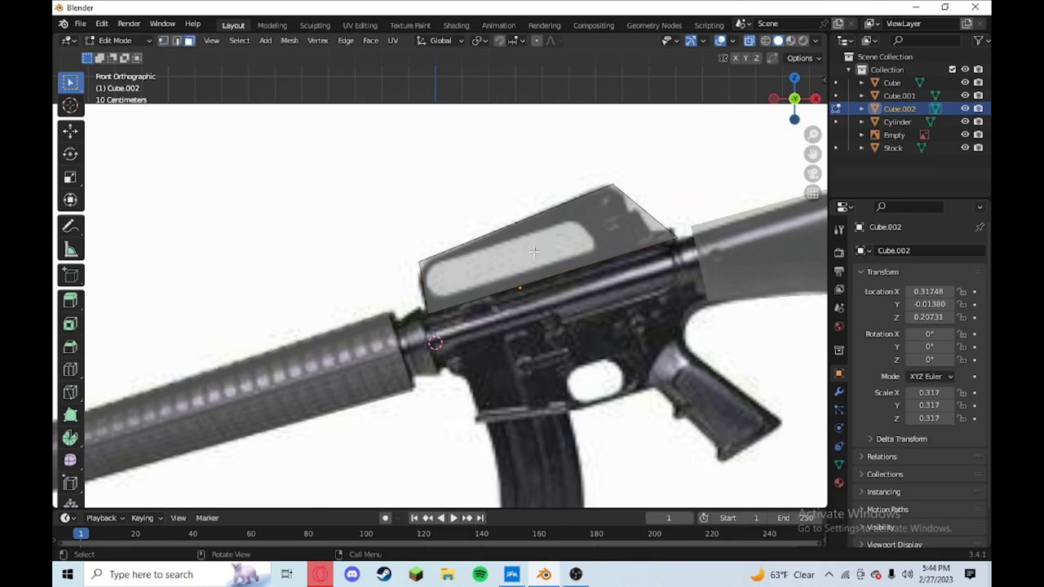
left_click(500, 235)
middle_click_drag(565, 303, 522, 334)
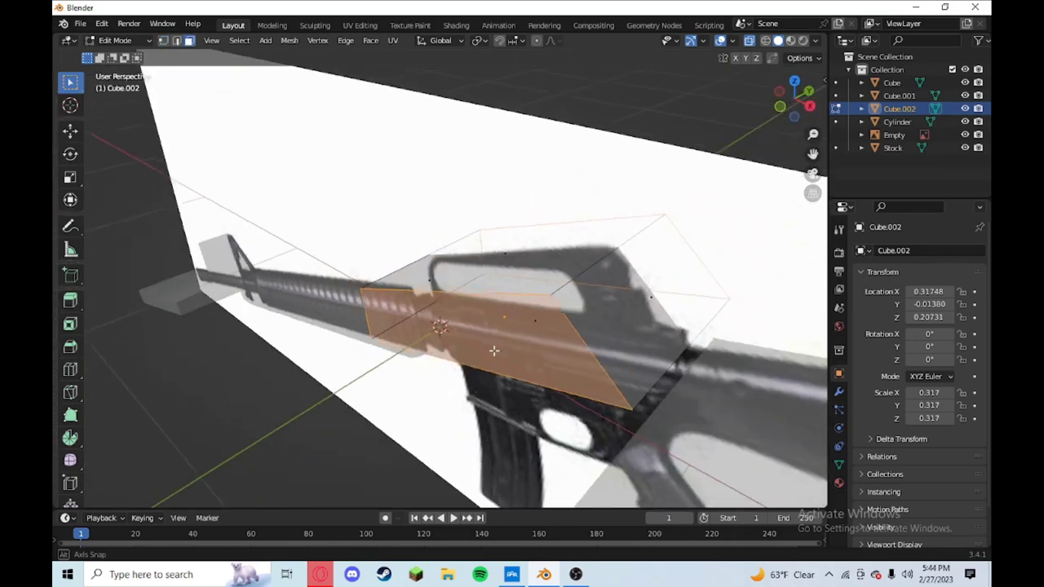
key("KP_1")
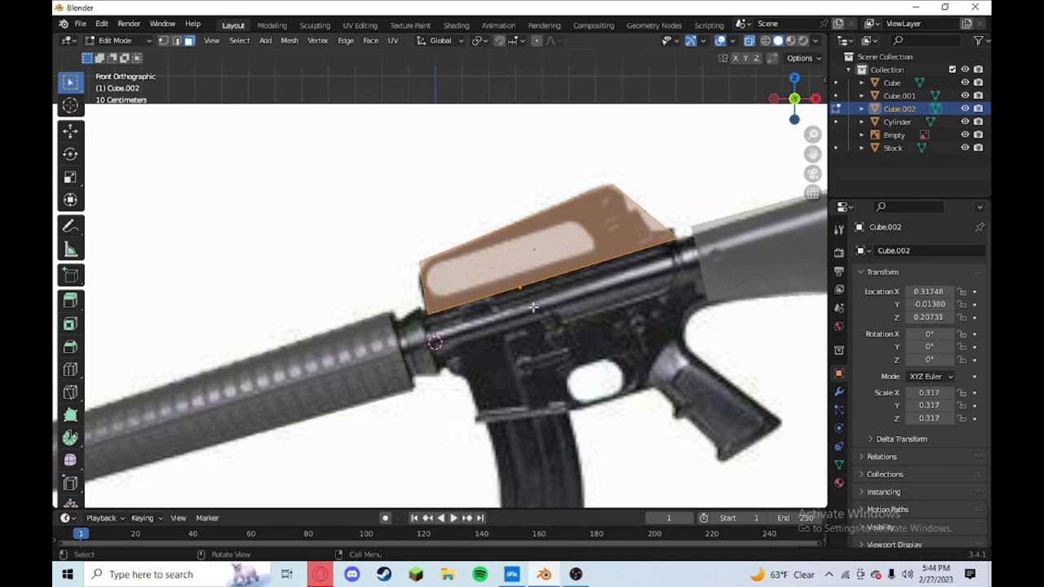
key("i")
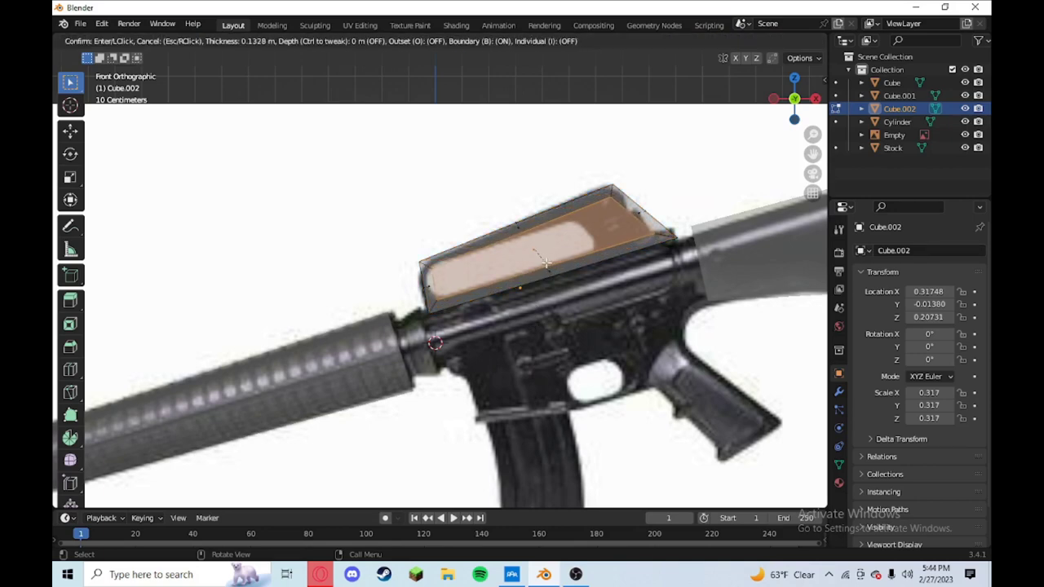
left_click(543, 255)
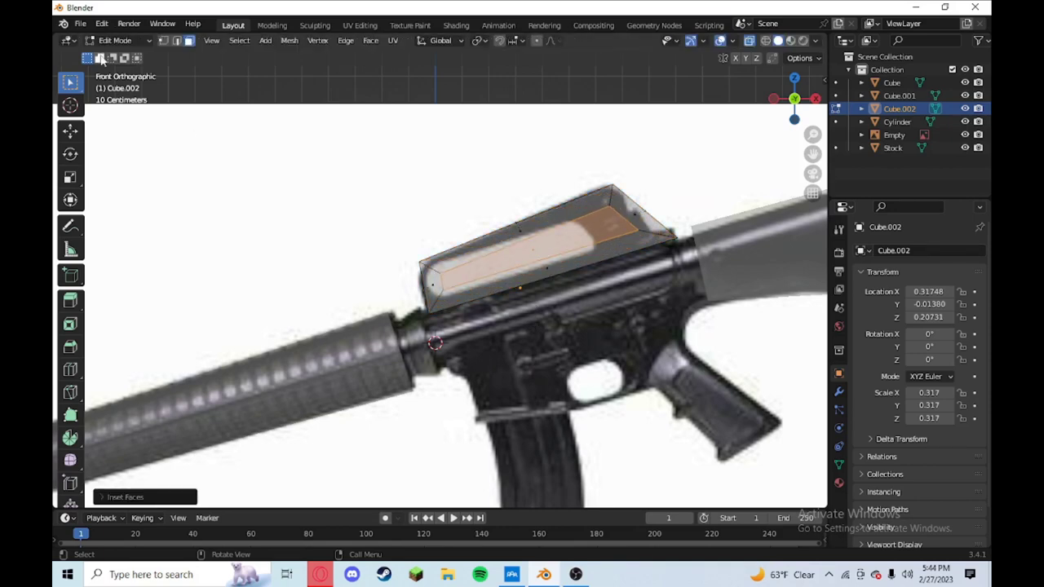
In vertex select, move the inner inset vertices to follow the block's slanted outline.
left_click(165, 41)
left_click_drag(644, 236, 614, 209)
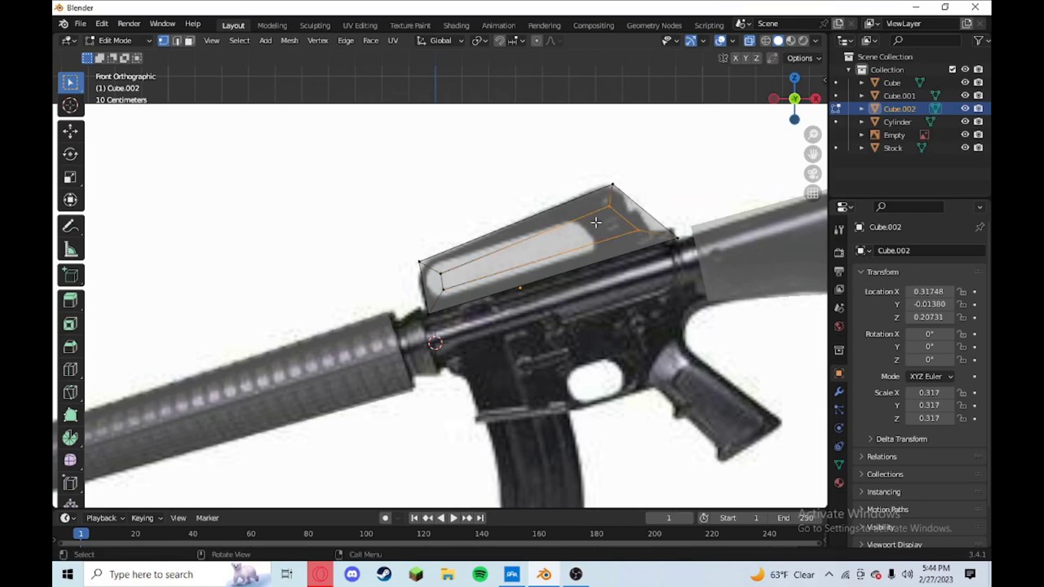
key("g")
left_click(560, 238)
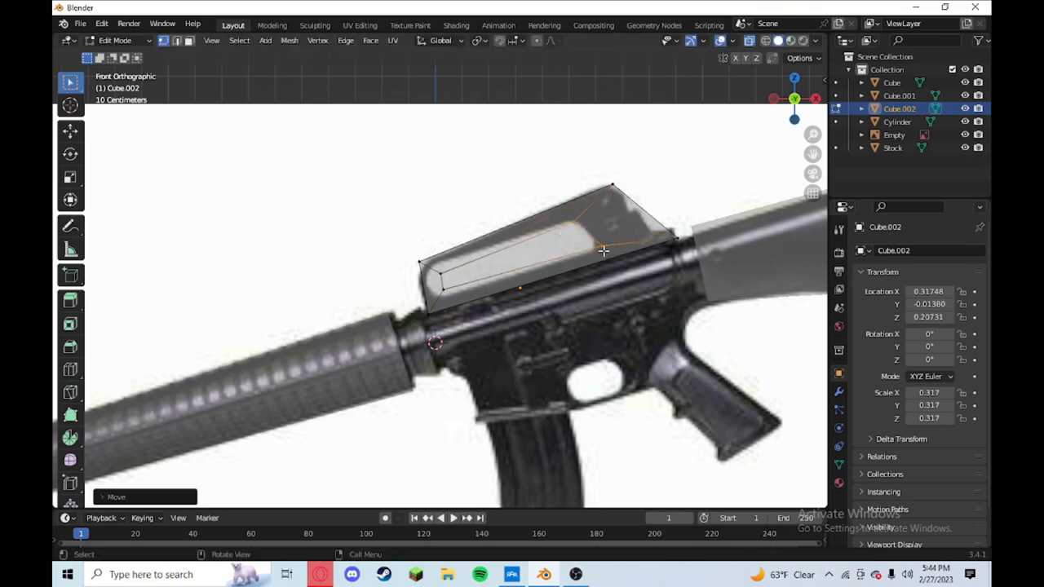
key("g")
left_click(571, 230)
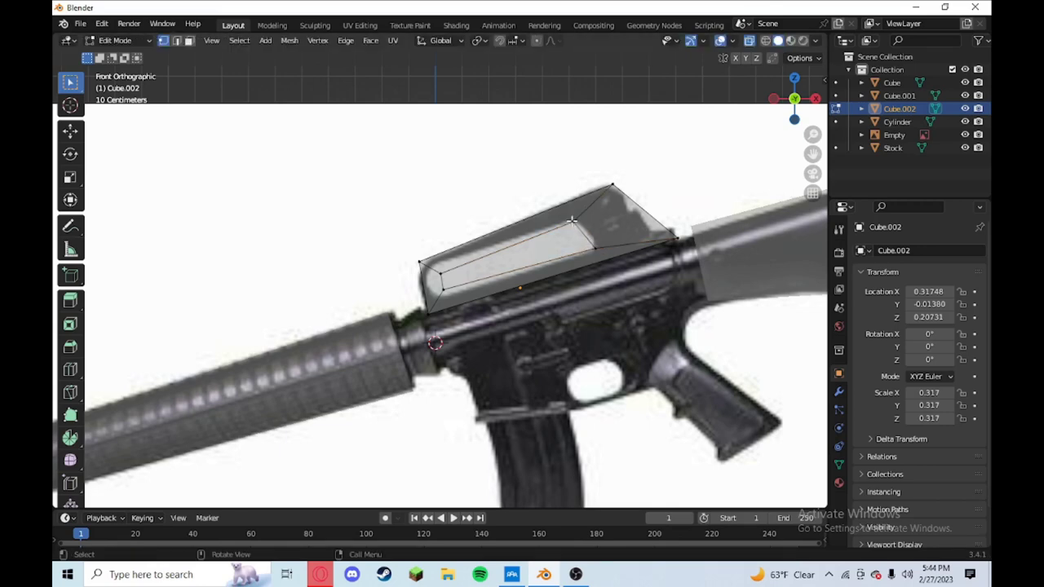
key("g")
left_click(575, 218)
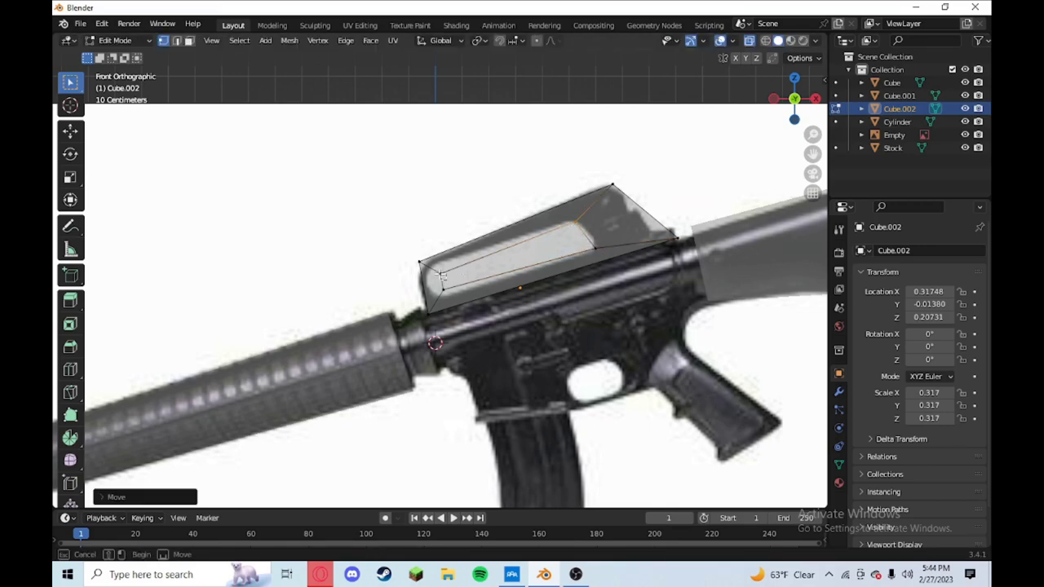
key("g")
left_click(434, 277)
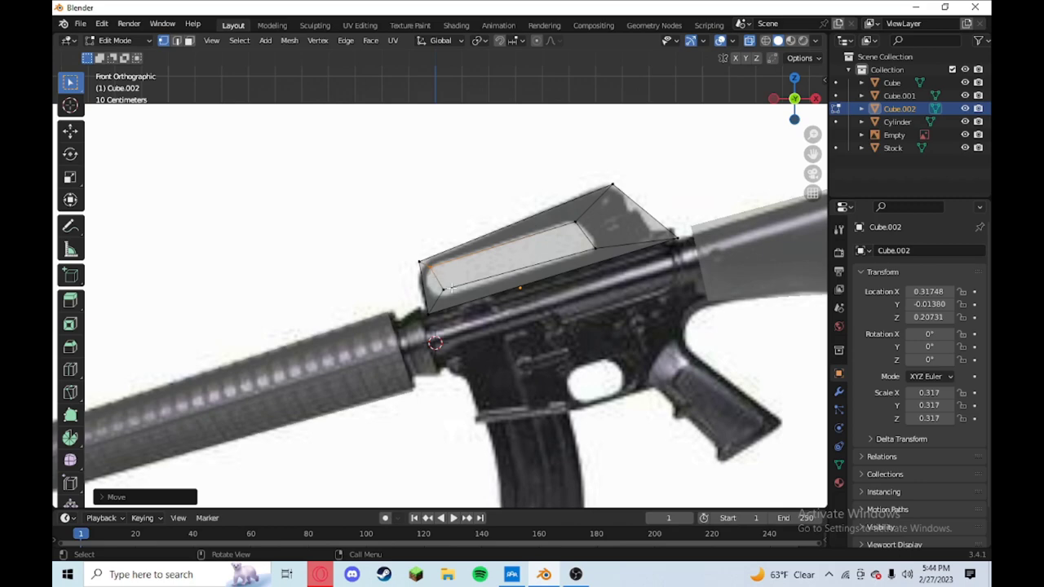
key("g")
left_click(453, 277)
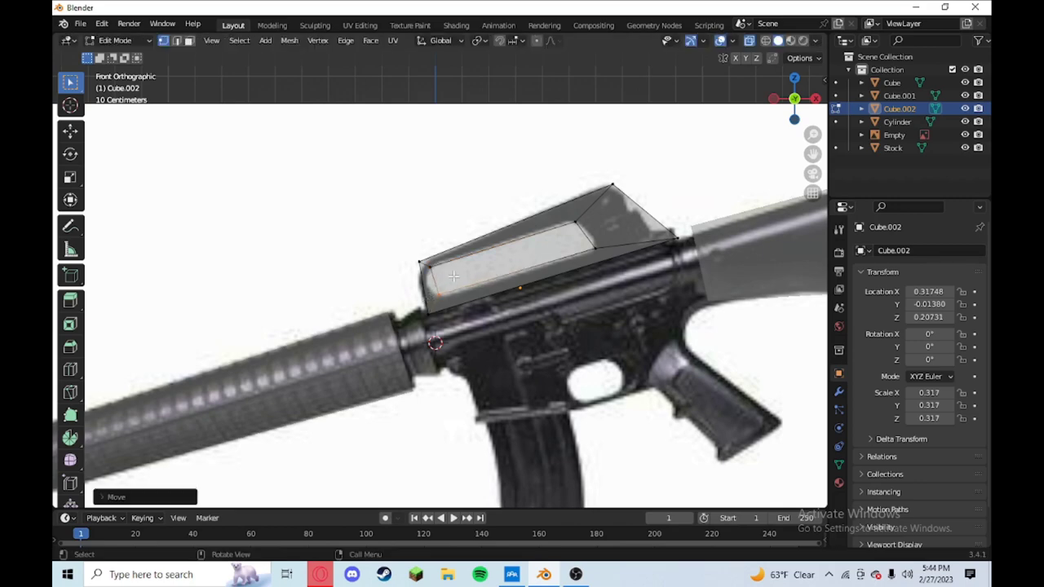
In Face select, delete the inset inner face of the receiver block's side panel.
left_click(189, 43)
left_click(488, 249)
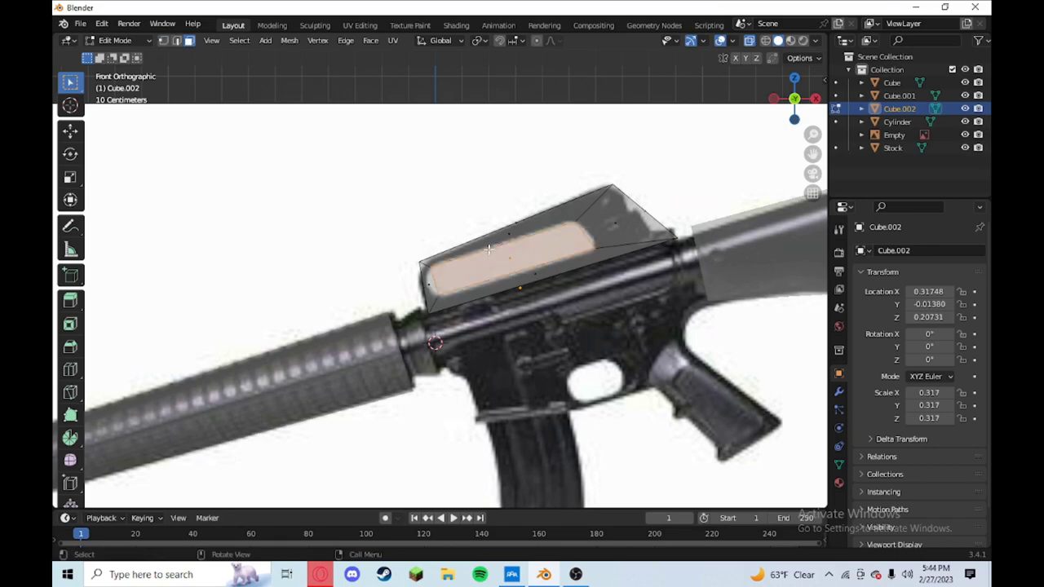
key("x")
left_click(488, 249)
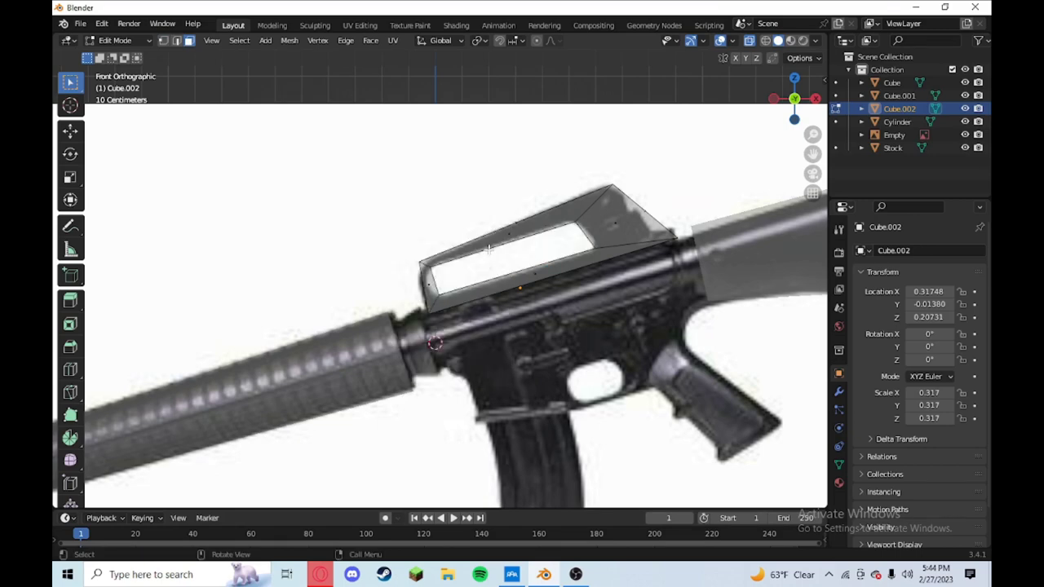
key("f")
key("x")
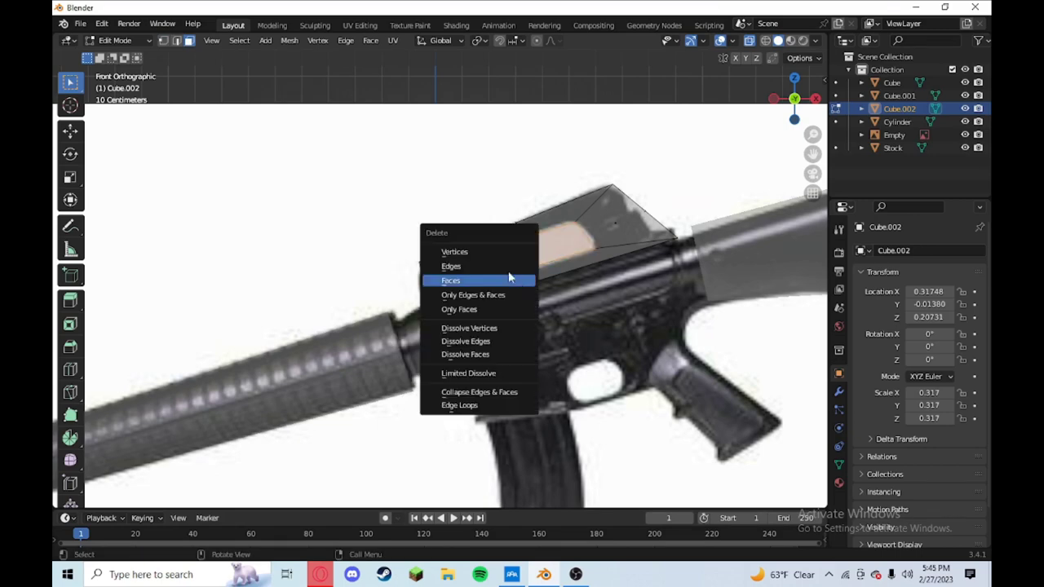
left_click(481, 281)
scroll(484, 280, "up", 3)
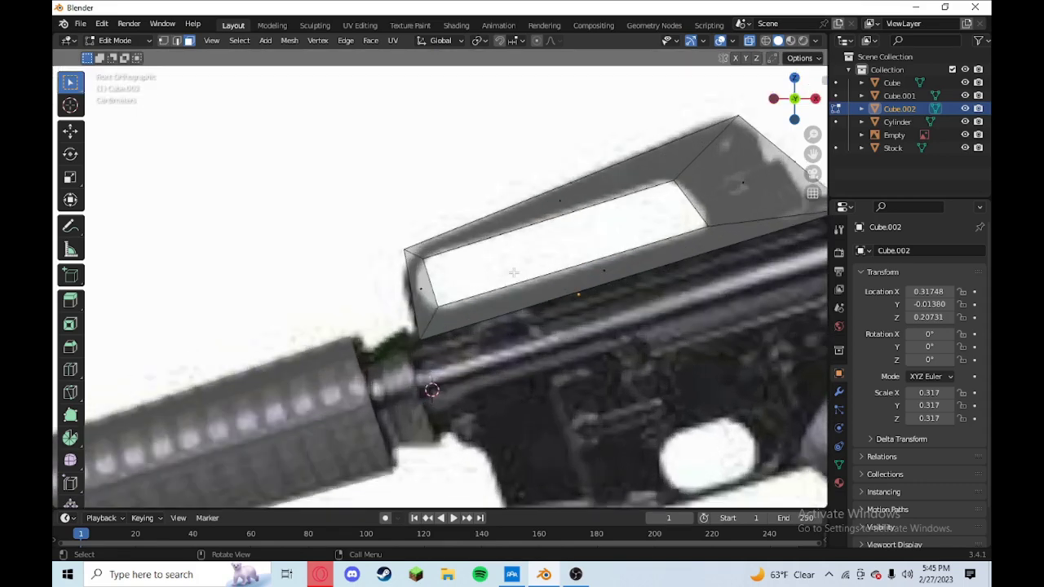
scroll(484, 280, "up", 2)
right_click(484, 280)
key("Escape")
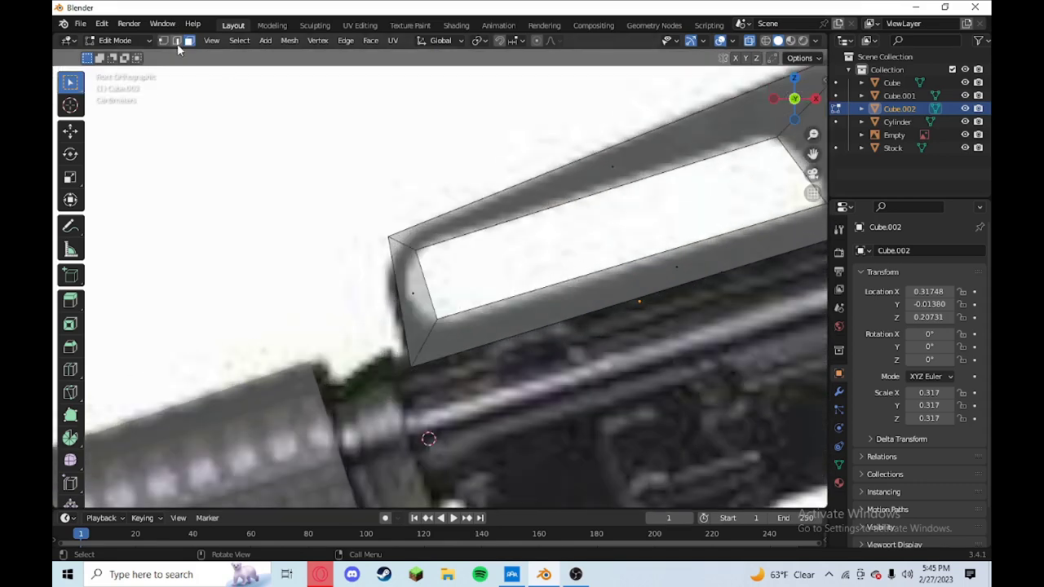
In Edge select, clear the selection and pick the block's left vertical edge to inspect it.
left_click(176, 41)
middle_click_drag(269, 244, 308, 285)
middle_click_drag(502, 332, 502, 282)
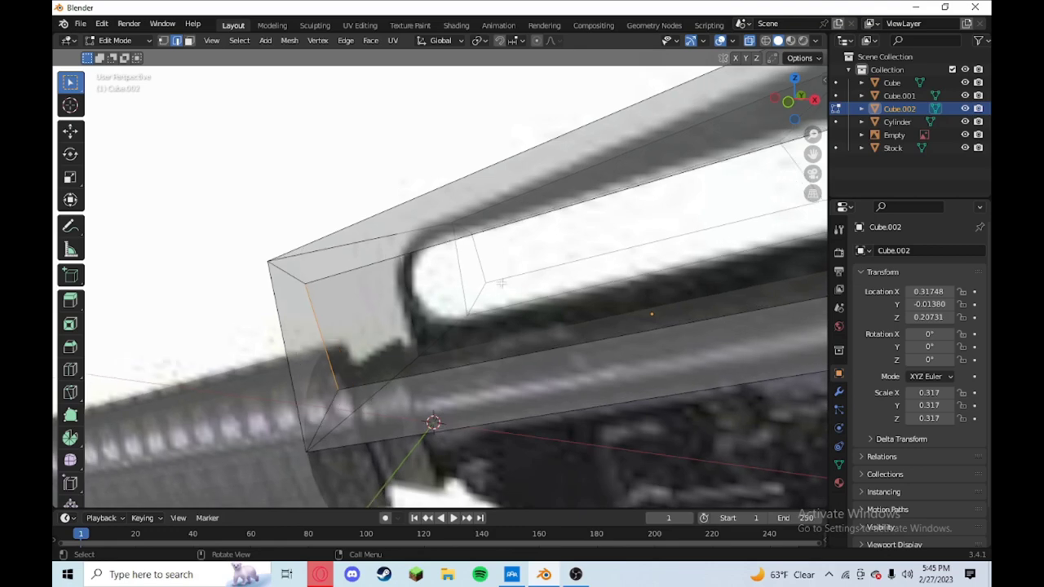
key("alt+a")
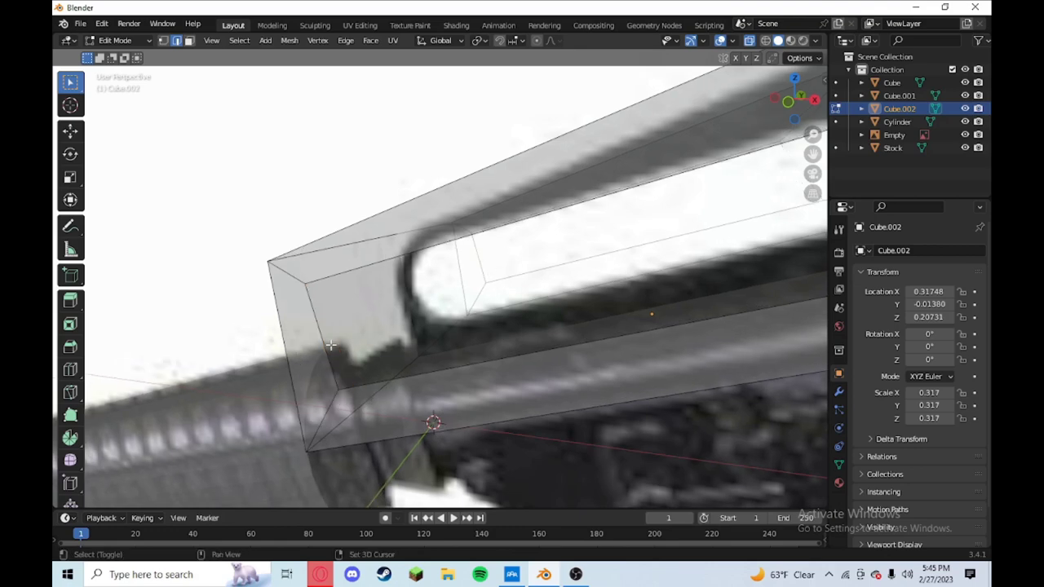
left_click(330, 346)
mouse_move(496, 267)
middle_mouse_down()
mouse_move(555, 296)
mouse_move(720, 283)
mouse_move(639, 313)
middle_mouse_up()
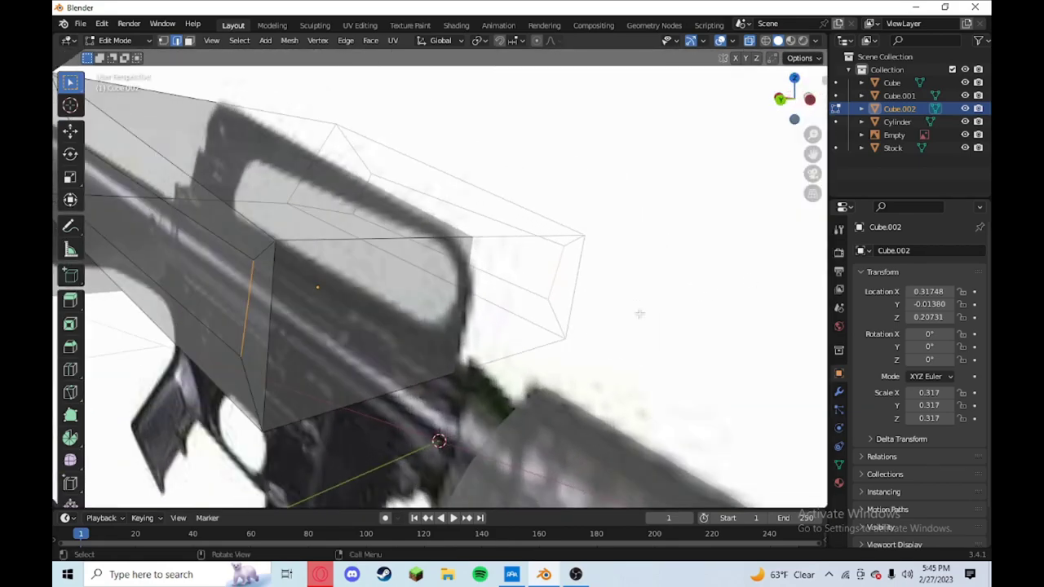
left_click(269, 301)
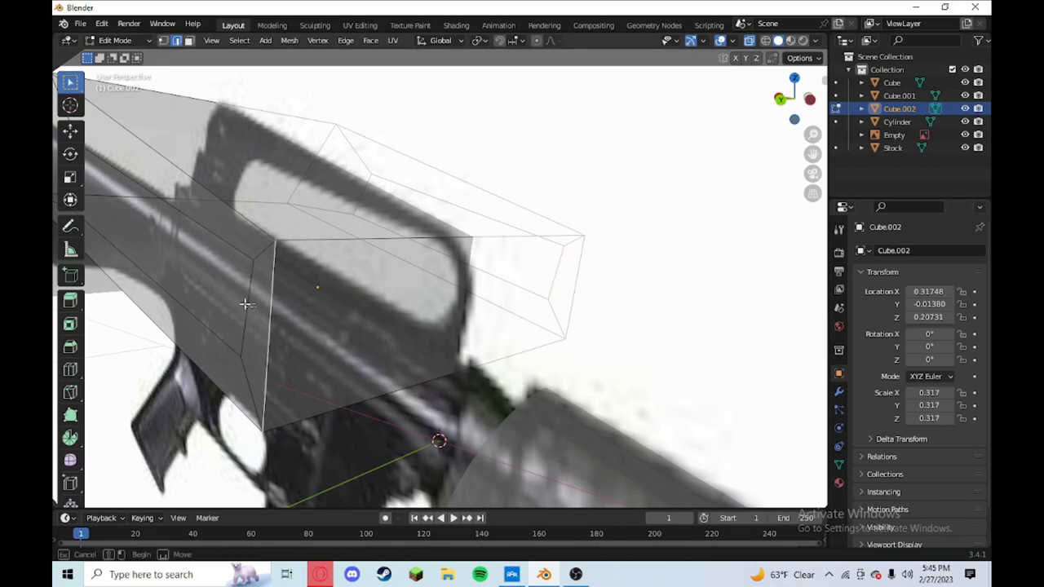
left_click(246, 303)
middle_click_drag(338, 306, 514, 344)
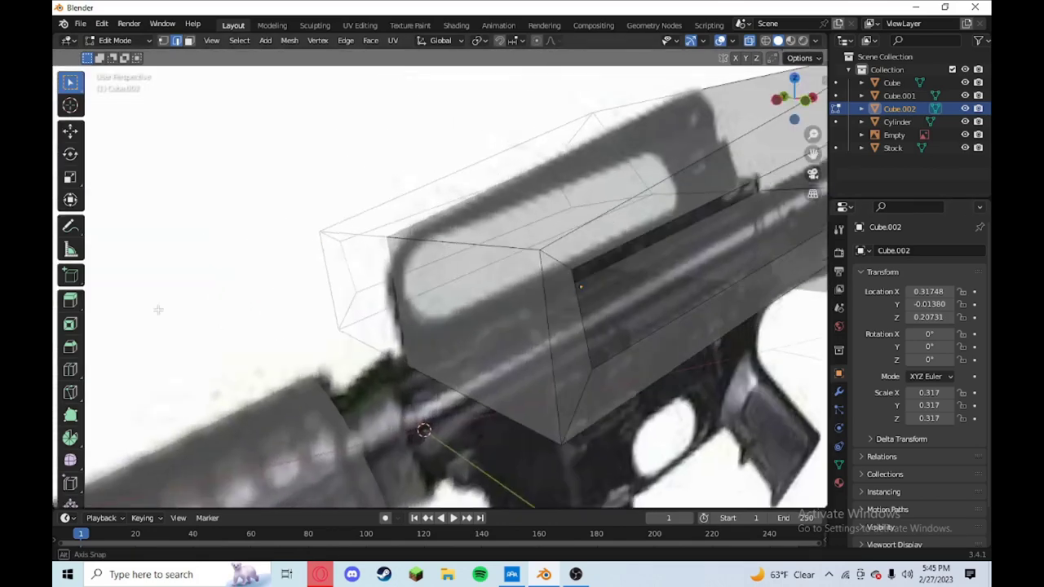
left_click(587, 331, "shift")
middle_click_drag(587, 331, 552, 359)
left_click(556, 349)
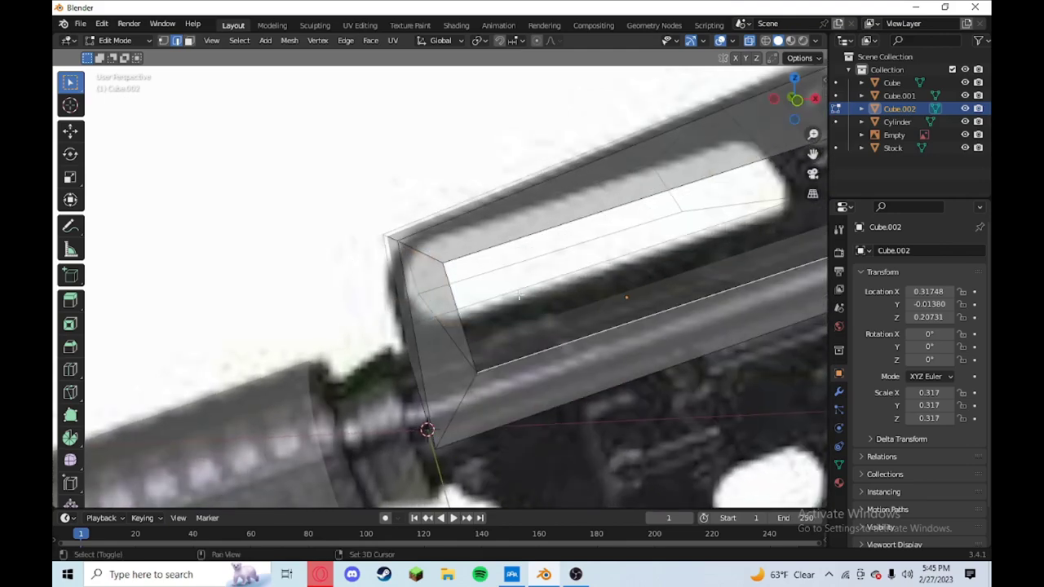
mouse_move(518, 295)
middle_mouse_down()
mouse_move(337, 299)
mouse_move(274, 344)
middle_mouse_up()
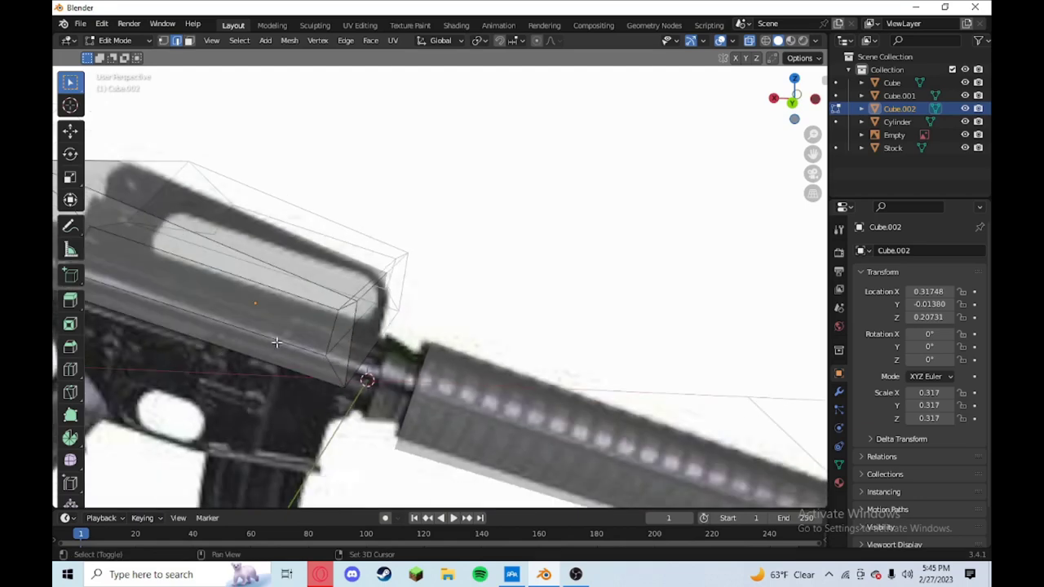
left_click(276, 343)
mouse_move(276, 342)
middle_mouse_down()
mouse_move(326, 329)
mouse_move(244, 251)
middle_mouse_up()
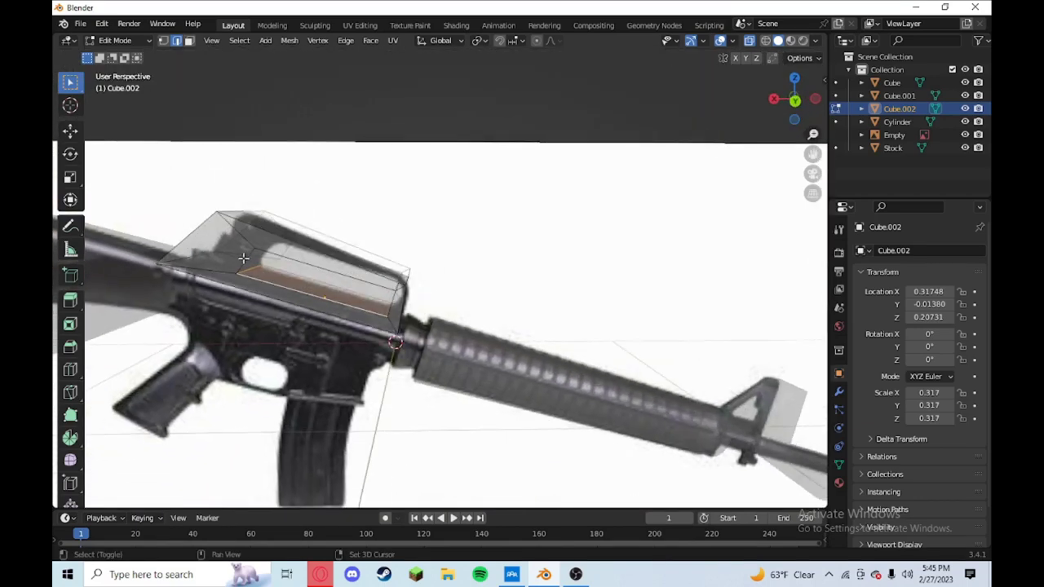
left_click(243, 258)
left_click(248, 299)
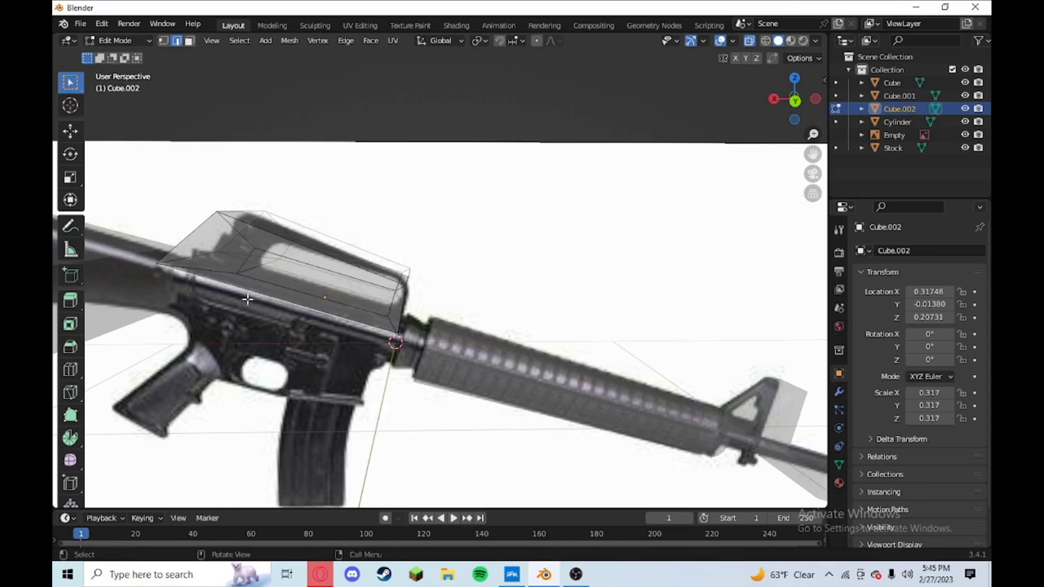
left_click(249, 258)
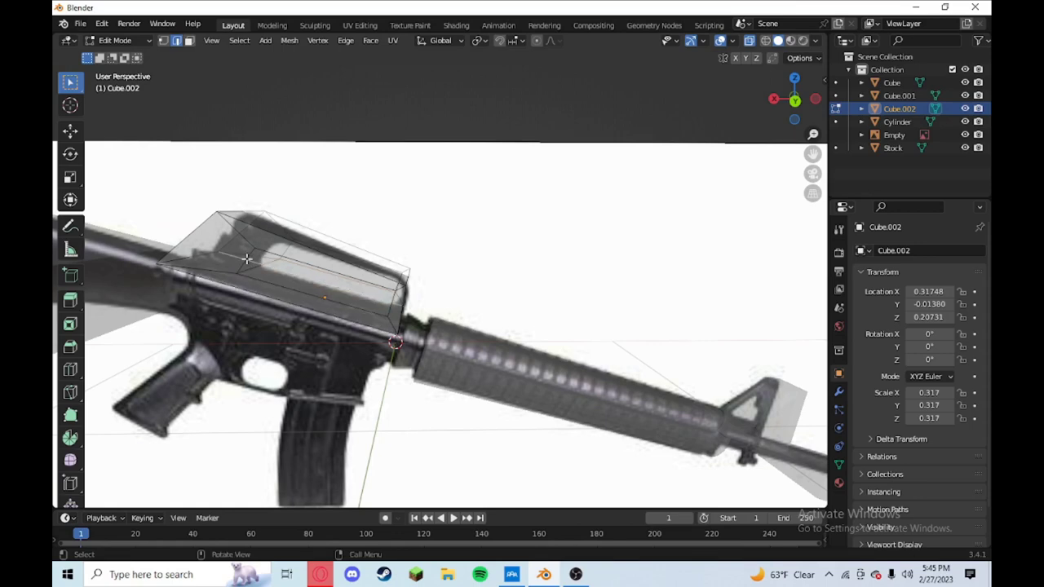
mouse_move(246, 259)
middle_mouse_down()
mouse_move(606, 260)
mouse_move(609, 246)
mouse_move(524, 244)
middle_mouse_up()
left_click(603, 246, "shift")
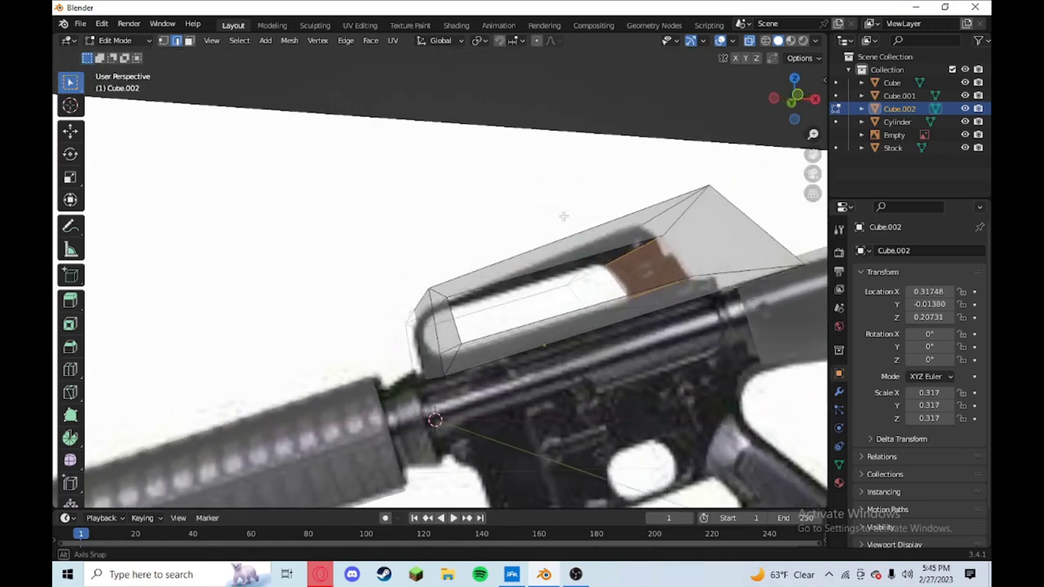
left_click(748, 40)
mouse_move(563, 249)
middle_mouse_down()
mouse_move(516, 284)
mouse_move(557, 287)
mouse_move(601, 272)
mouse_move(594, 177)
middle_mouse_up()
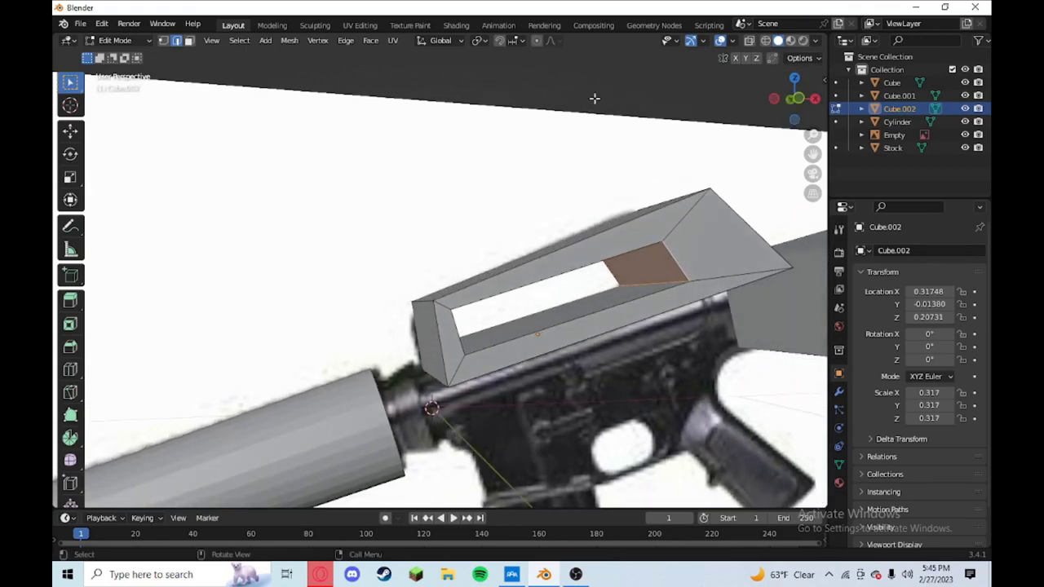
left_click(749, 40)
scroll(657, 320, "down", 4)
Turn X-ray off so the parts display solid, then snap to Right Orthographic view.
scroll(656, 320, "down", 2)
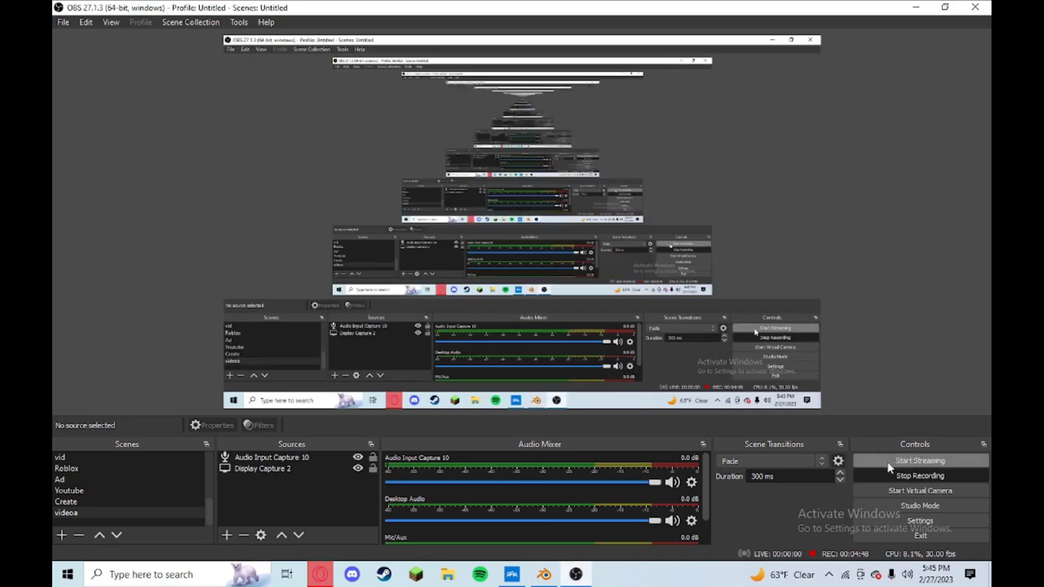
left_click(543, 575)
middle_click_drag(449, 290, 354, 287)
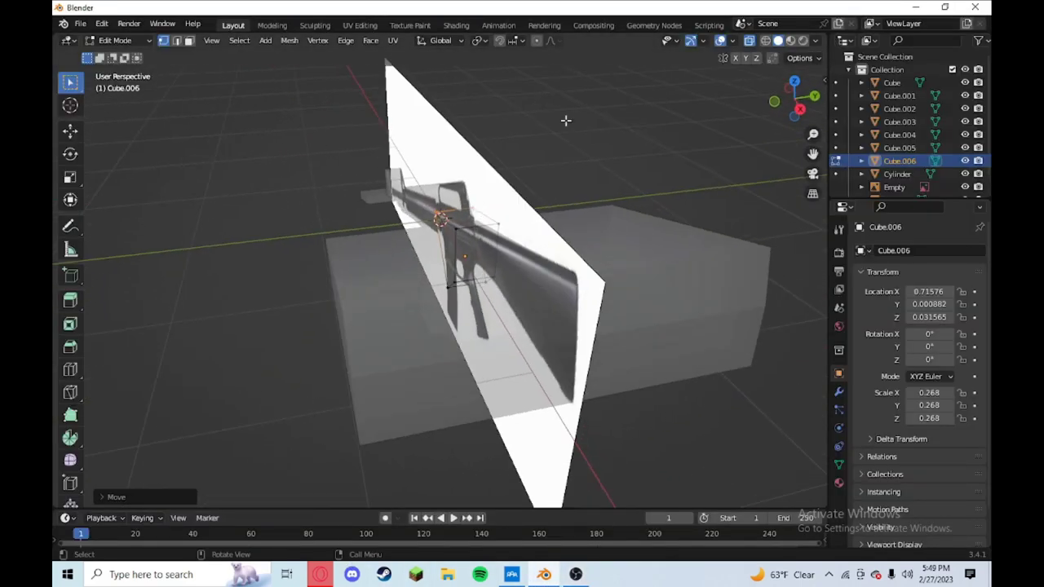
left_click(750, 41)
mouse_move(553, 345)
middle_mouse_down()
mouse_move(347, 323)
mouse_move(394, 350)
mouse_move(468, 351)
mouse_move(641, 320)
middle_mouse_up()
mouse_move(599, 266)
middle_mouse_down()
mouse_move(508, 301)
mouse_move(425, 301)
middle_mouse_up()
key("KP_3")
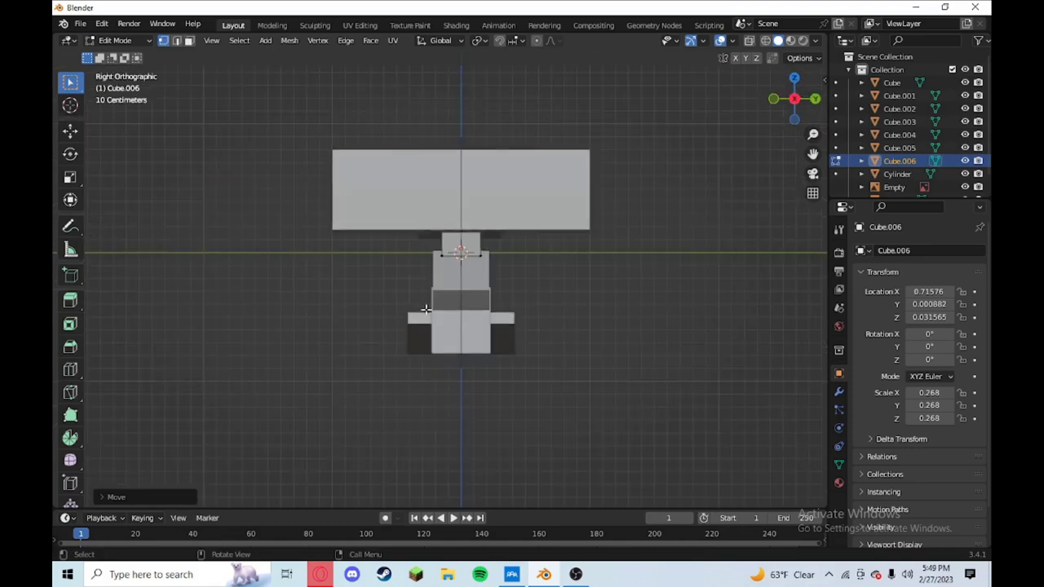
Switch to Object Mode and thin the Stock block along the Y axis.
left_click(117, 39)
left_click(117, 54)
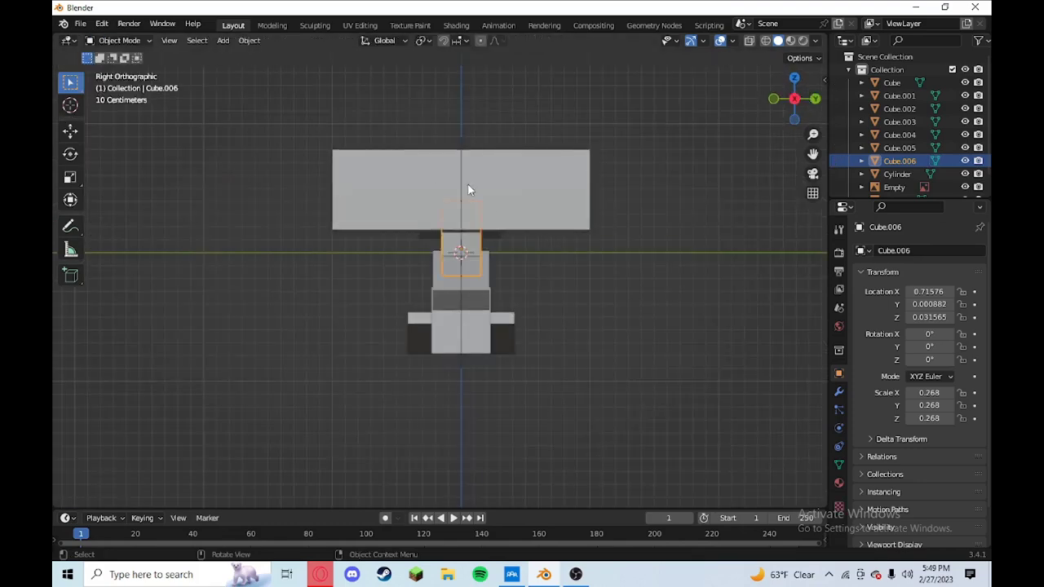
left_click(526, 187)
key("s")
key("x")
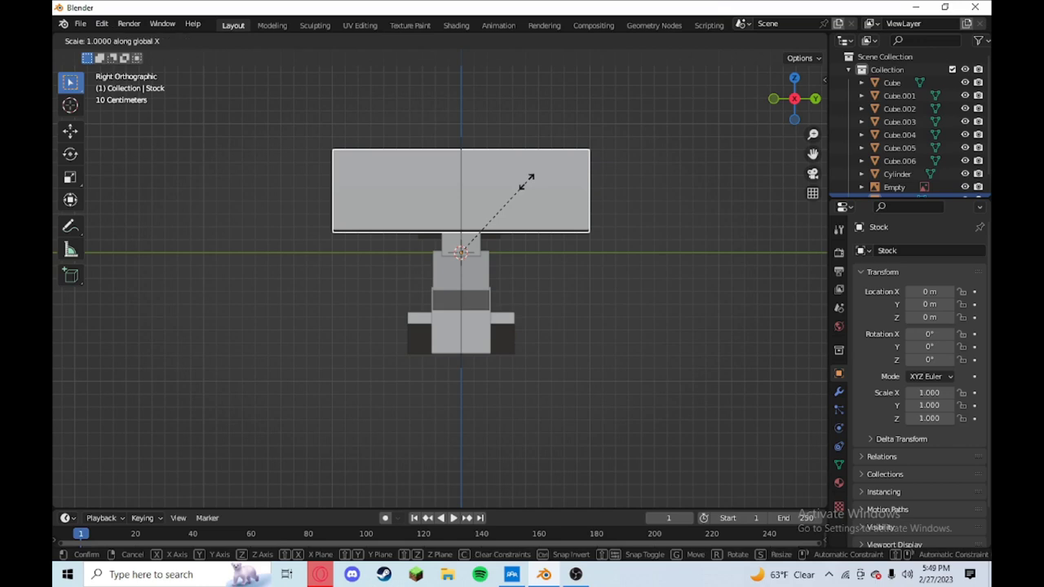
key("y")
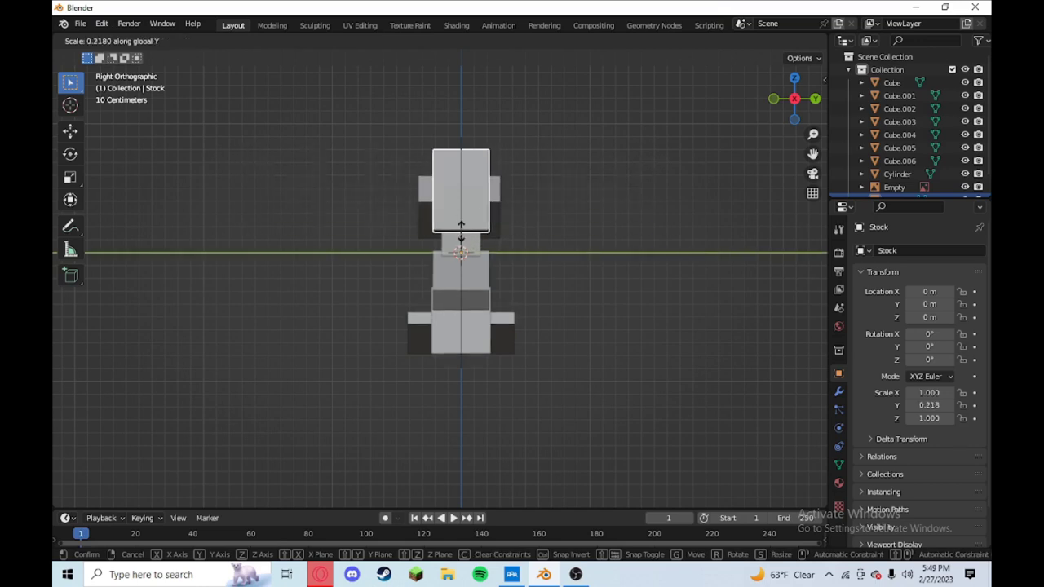
left_click(460, 243)
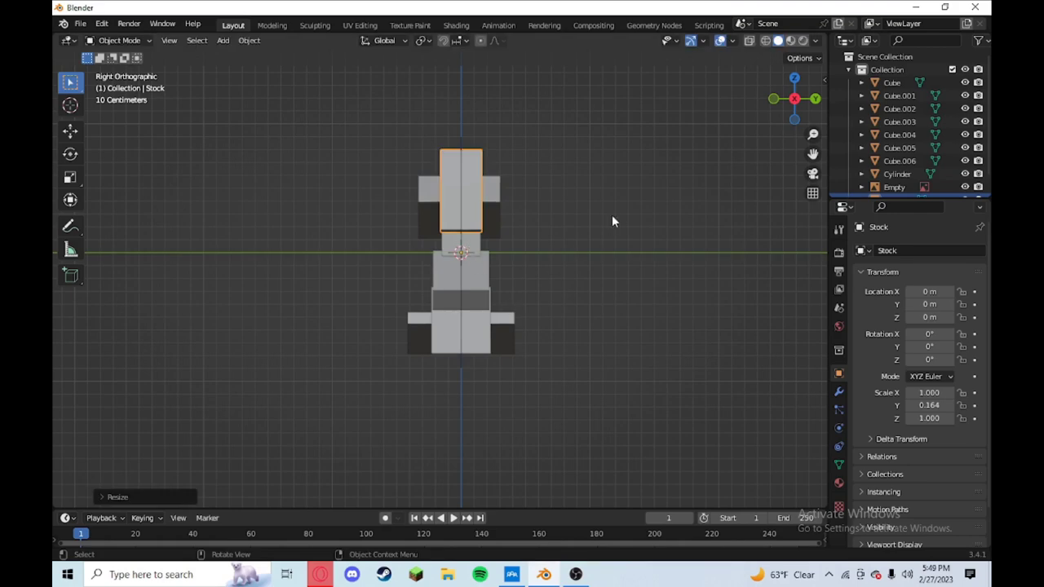
Thin the receiver block Cube.002 along Y, undoing an accidental uniform shrink.
mouse_move(612, 222)
middle_mouse_down()
mouse_move(645, 234)
mouse_move(390, 183)
middle_mouse_up()
left_click(448, 201)
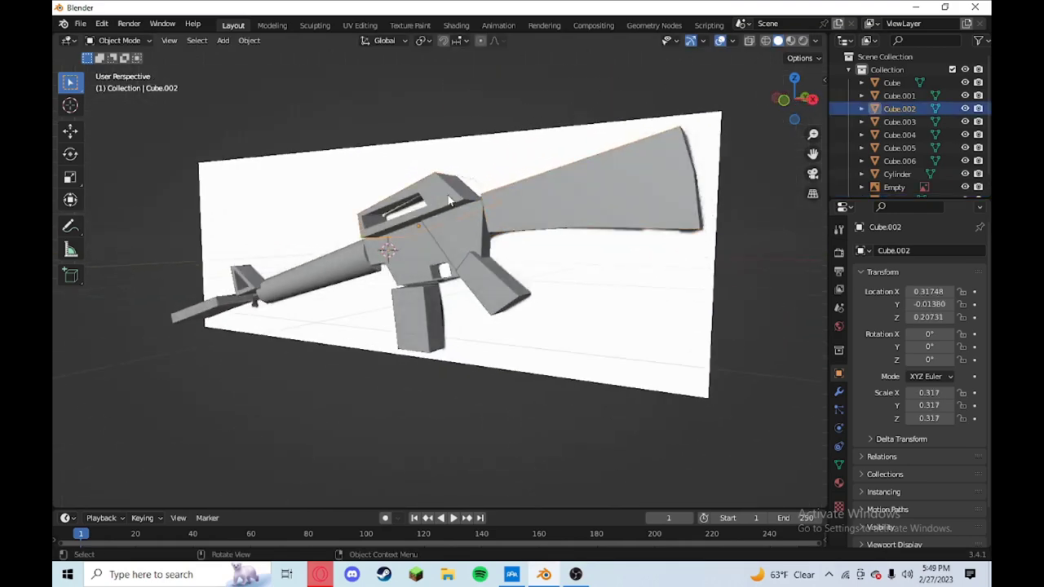
key("KP_3")
key("s")
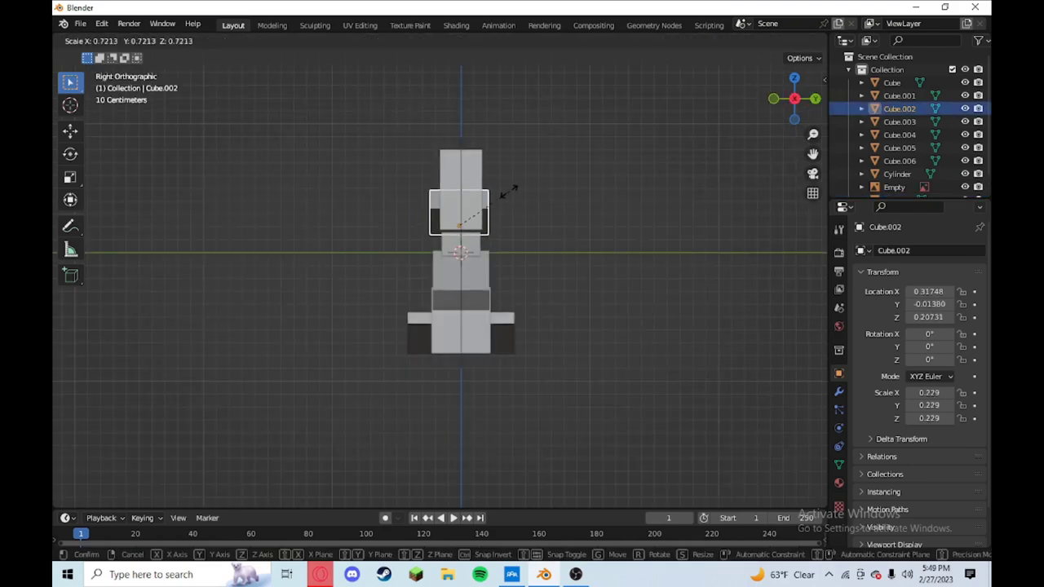
left_click(509, 198)
key("ctrl+z")
key("s")
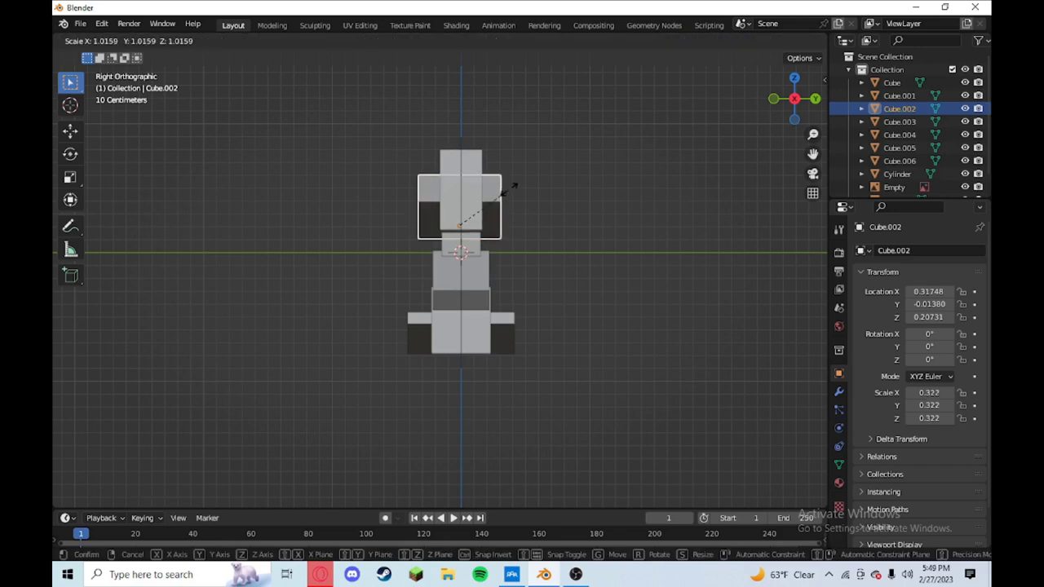
key("y")
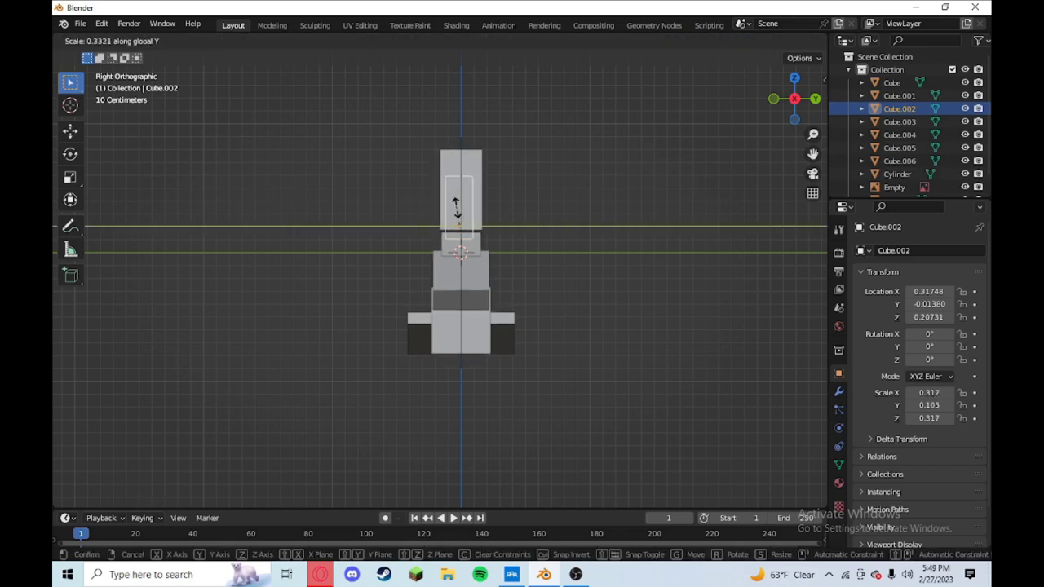
left_click(453, 214)
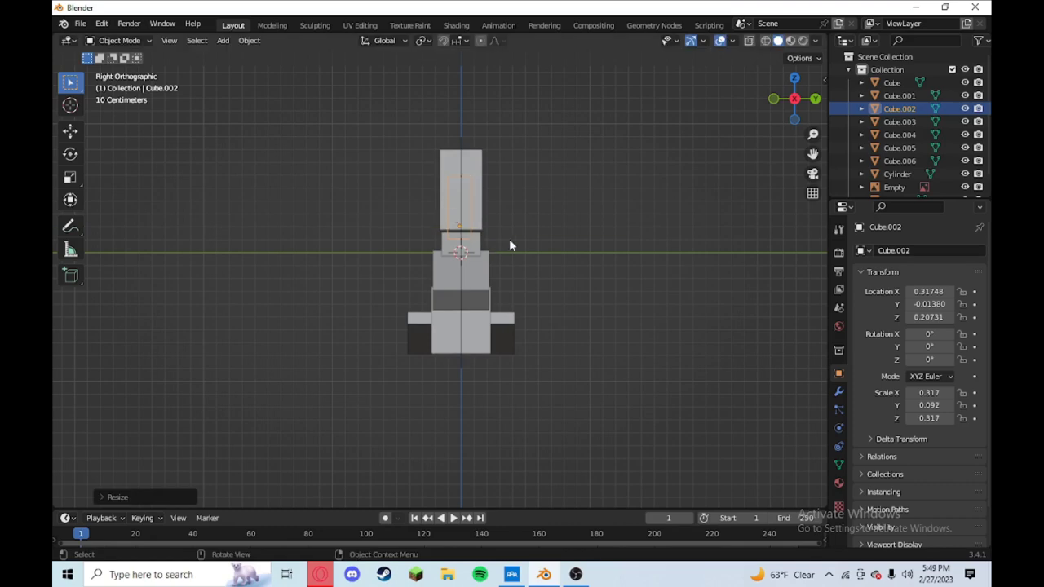
Thin the pistol grip Cube.003 along the Y axis.
mouse_move(511, 242)
middle_mouse_down()
mouse_move(606, 264)
mouse_move(505, 281)
middle_mouse_up()
left_click(505, 280)
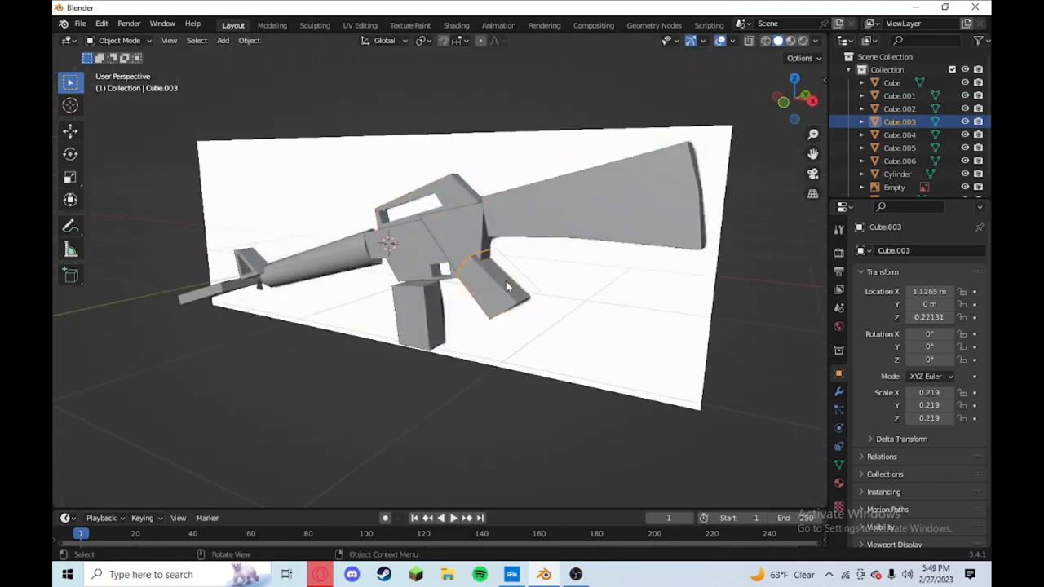
key("KP_3")
scroll(505, 281, "up", 3)
scroll(478, 272, "up", 3)
key("s")
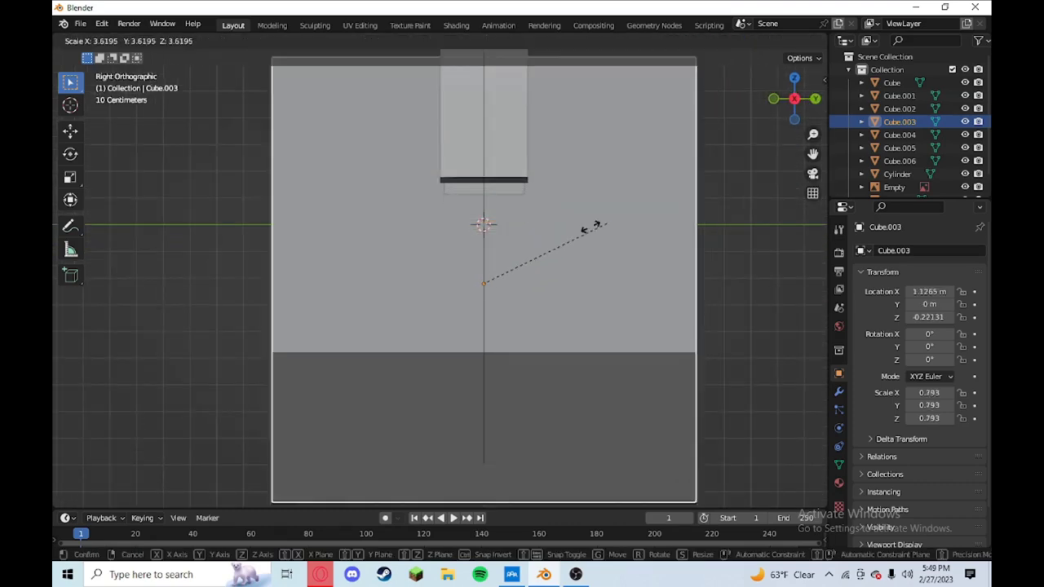
left_click(515, 263)
key("x")
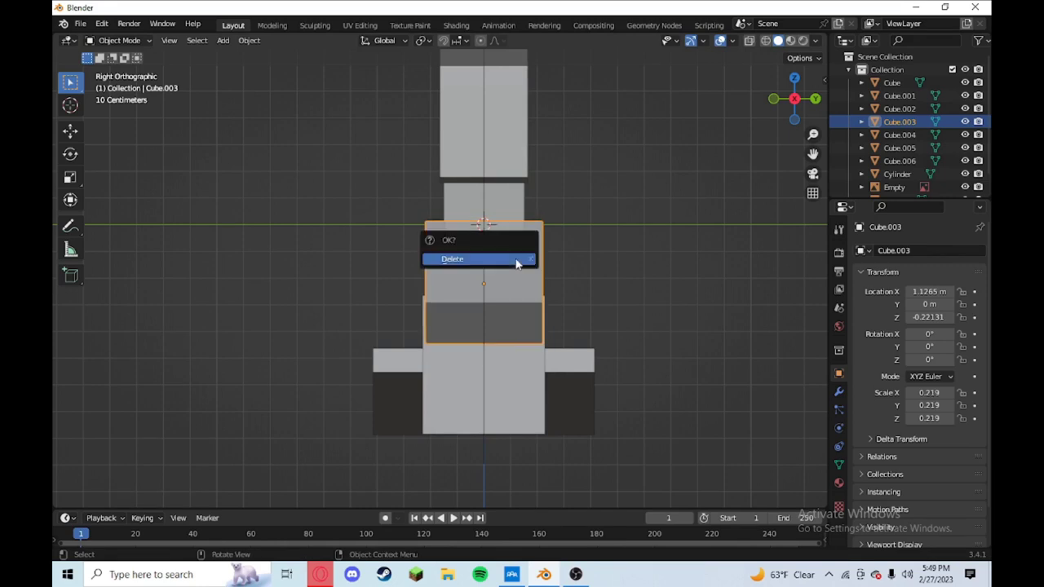
left_click(514, 317)
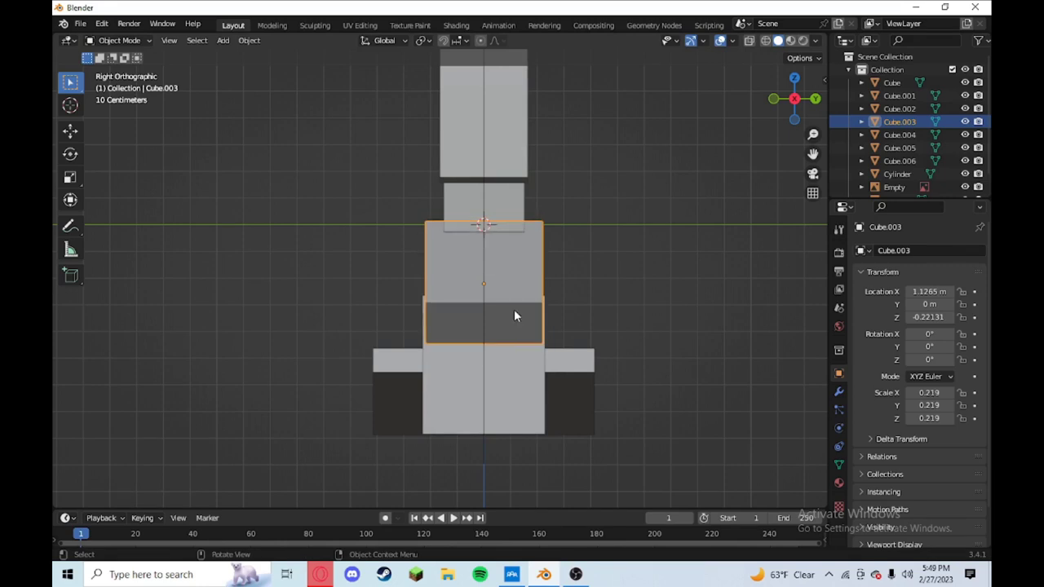
key("s")
key("y")
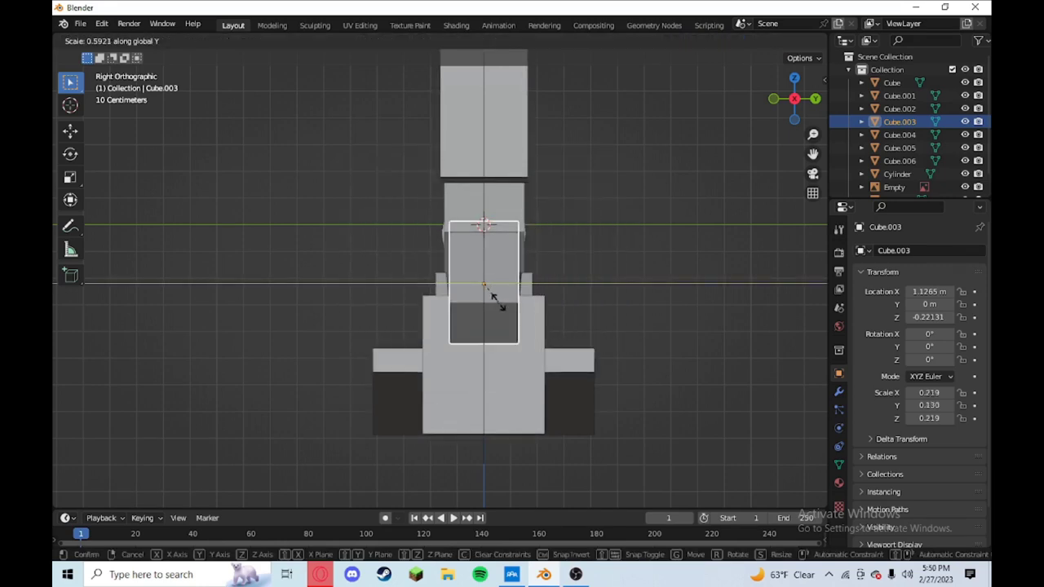
left_click(485, 291)
Thin the Cube.004 block along the Y axis.
mouse_move(484, 292)
middle_mouse_down()
mouse_move(574, 333)
mouse_move(686, 352)
mouse_move(677, 349)
middle_mouse_up()
left_click(404, 320)
key("KP_3")
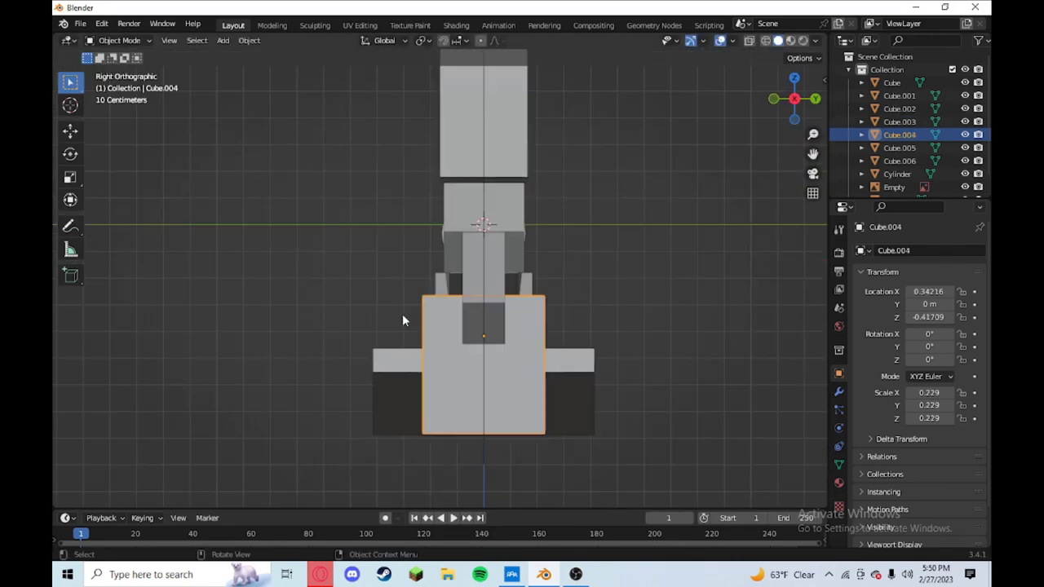
key("s")
key("y")
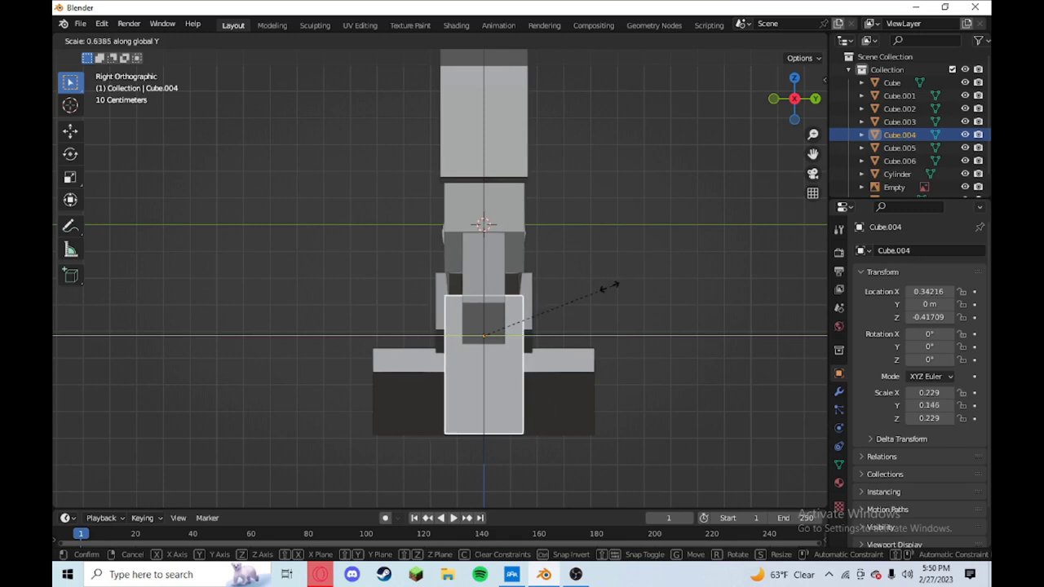
left_click(565, 329)
Scale the Cube part along Y down to 0.032.
left_click(561, 377)
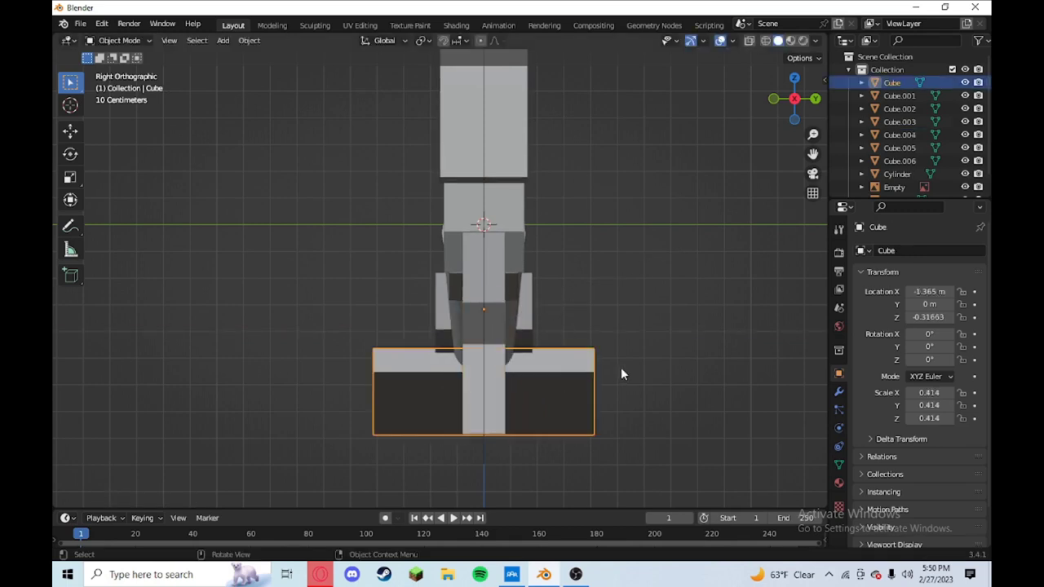
middle_click_drag(621, 374, 690, 410)
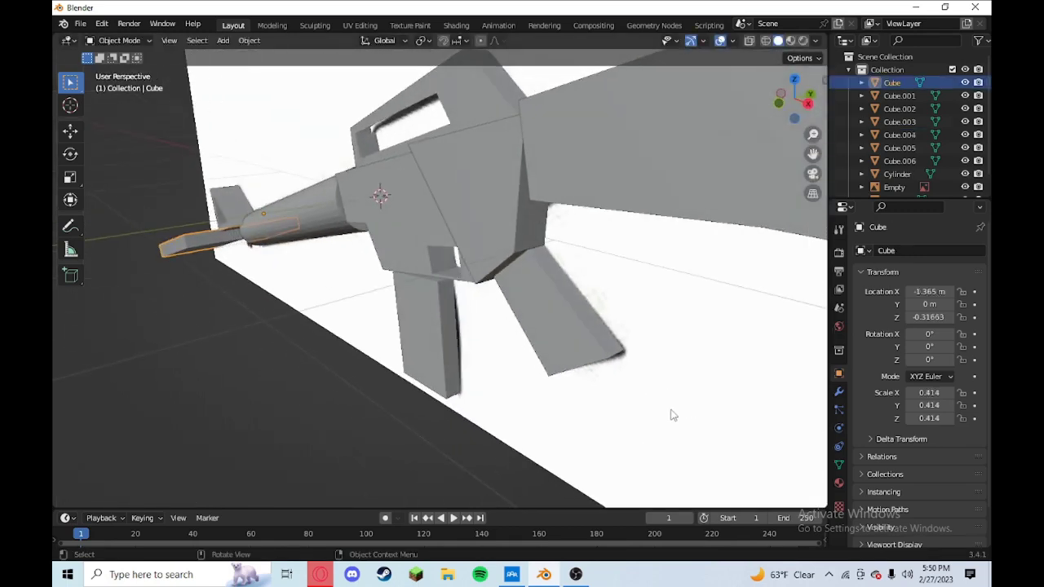
key("KP_3")
key("s")
key("y")
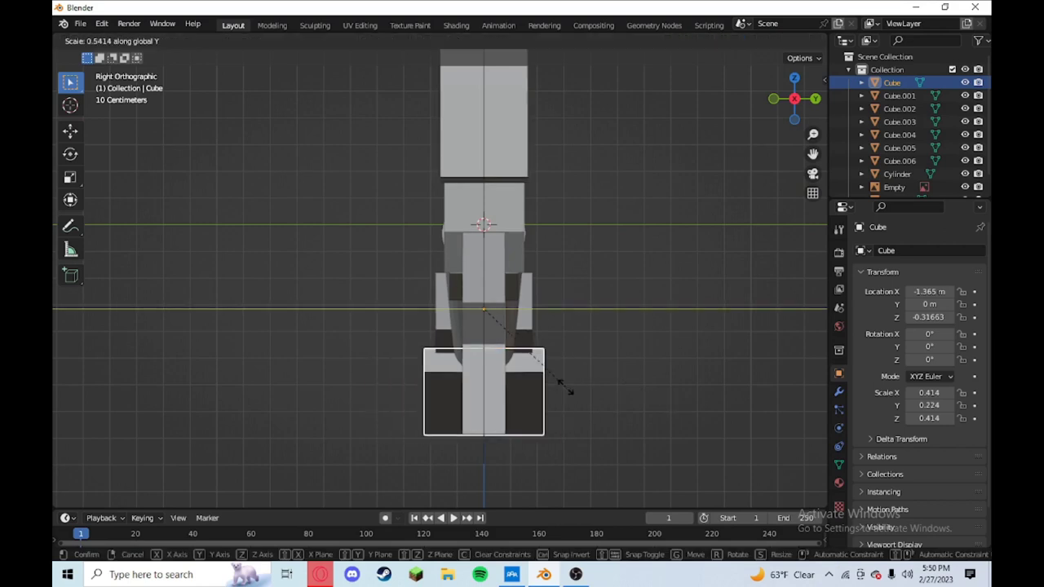
left_click(480, 324)
mouse_move(480, 325)
middle_mouse_down()
mouse_move(548, 362)
mouse_move(406, 292)
middle_mouse_up()
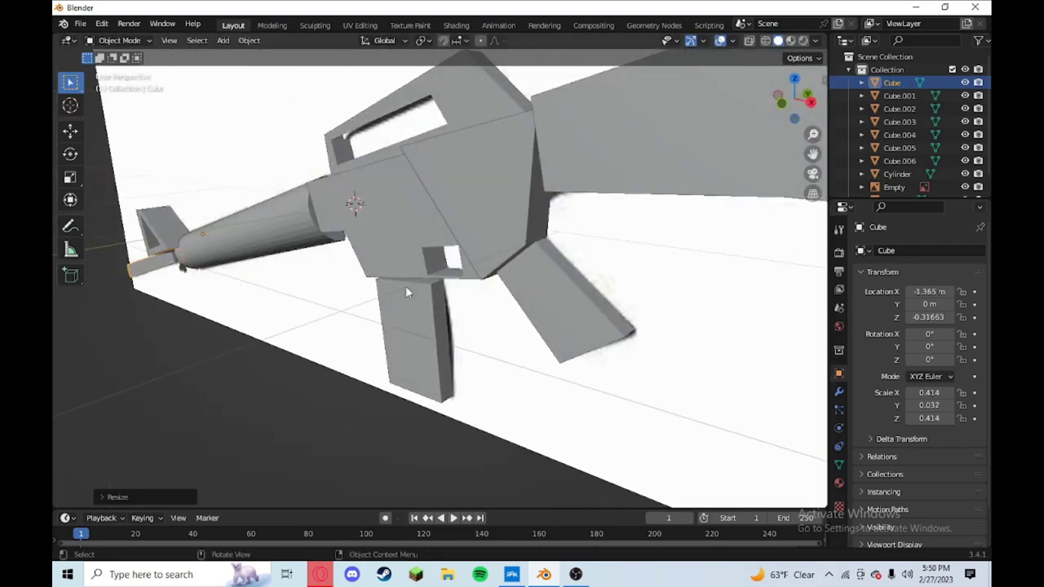
Start a Y scale on the Cylinder barrel, then cancel it to keep its size.
left_click(284, 234)
key("KP_3")
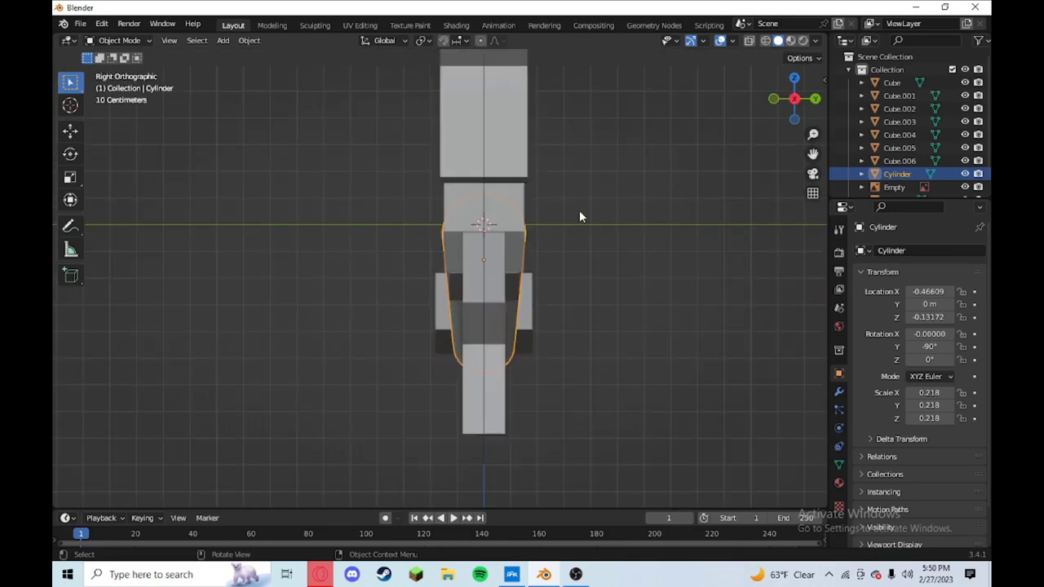
key("s")
key("y")
key("Escape")
Select the reference-image Empty to hide it, then box-select all rifle parts.
mouse_move(546, 215)
middle_mouse_down()
mouse_move(313, 210)
mouse_move(173, 237)
middle_mouse_up()
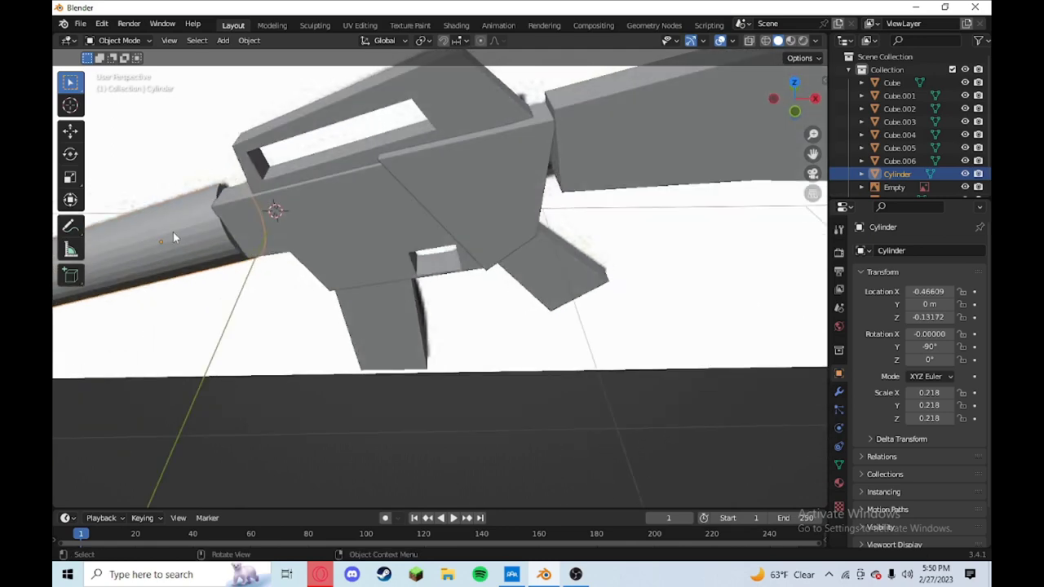
mouse_move(476, 345)
middle_mouse_down()
mouse_move(450, 342)
mouse_move(595, 229)
mouse_move(209, 48)
middle_mouse_up()
key("KP_3")
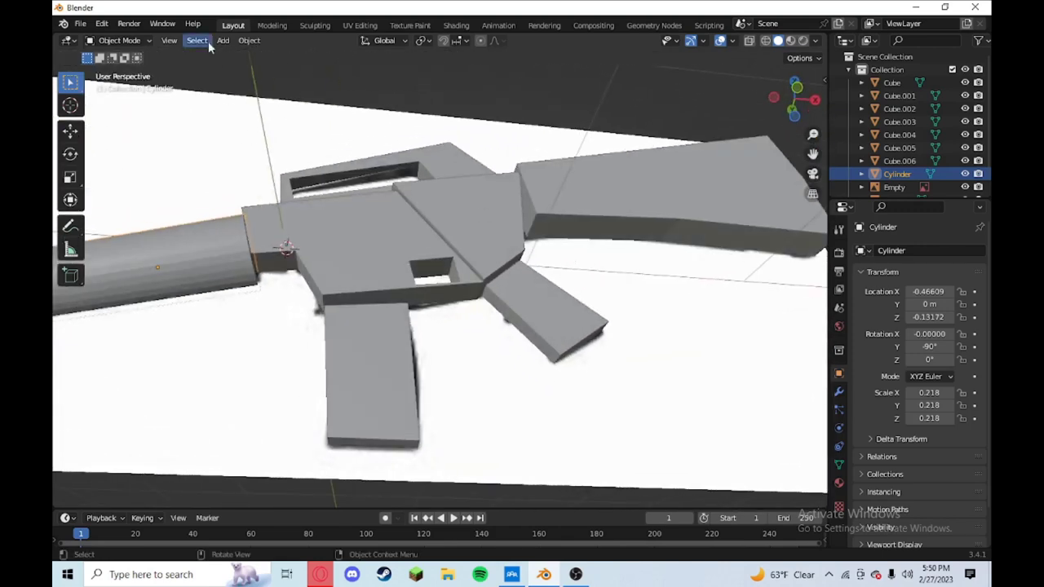
left_click(142, 42)
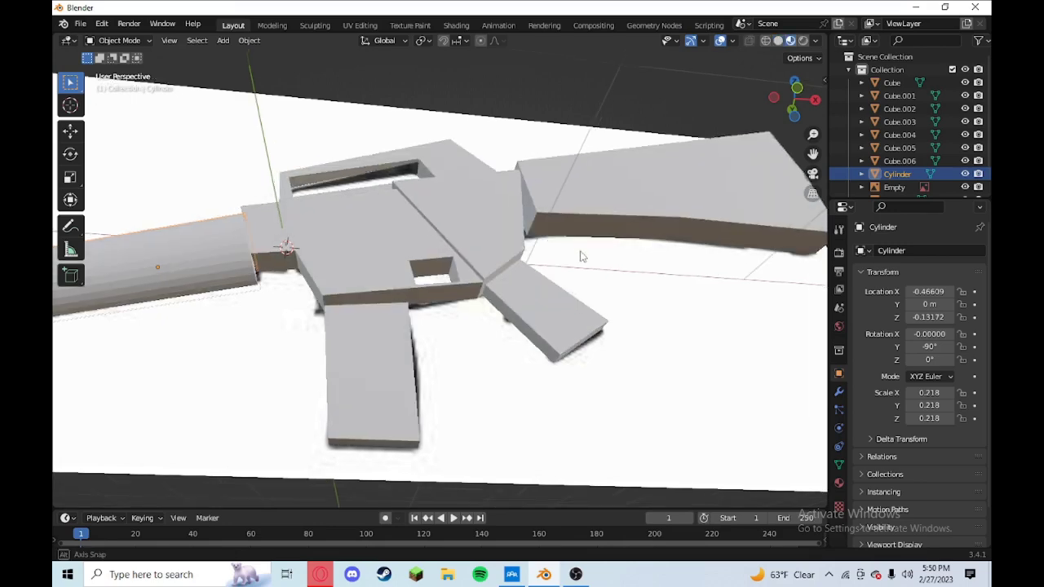
mouse_move(582, 256)
middle_mouse_down()
mouse_move(641, 303)
mouse_move(308, 346)
mouse_move(440, 311)
mouse_move(726, 297)
mouse_move(686, 335)
middle_mouse_up()
left_click(644, 302)
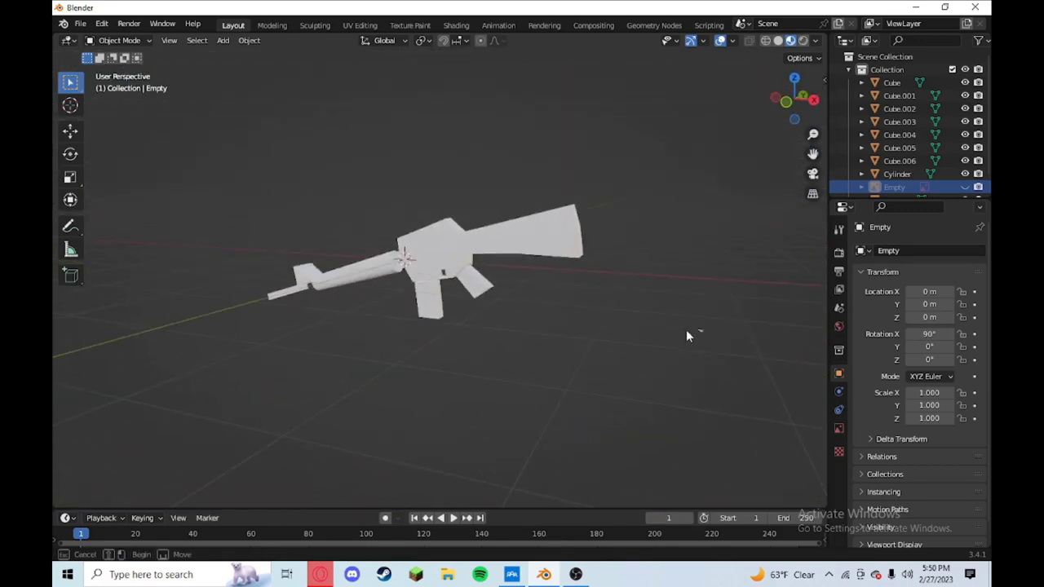
left_click_drag(686, 329, 274, 219)
Select only the Stock and add a black Base Color paint texture slot in Texture Paint.
left_click(510, 316)
left_click(554, 218)
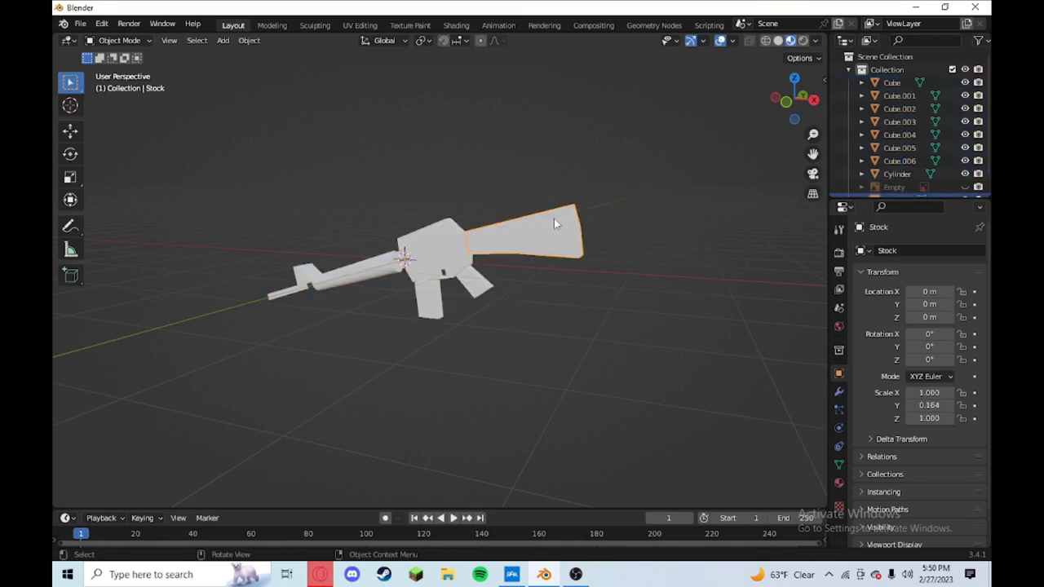
left_click(406, 24)
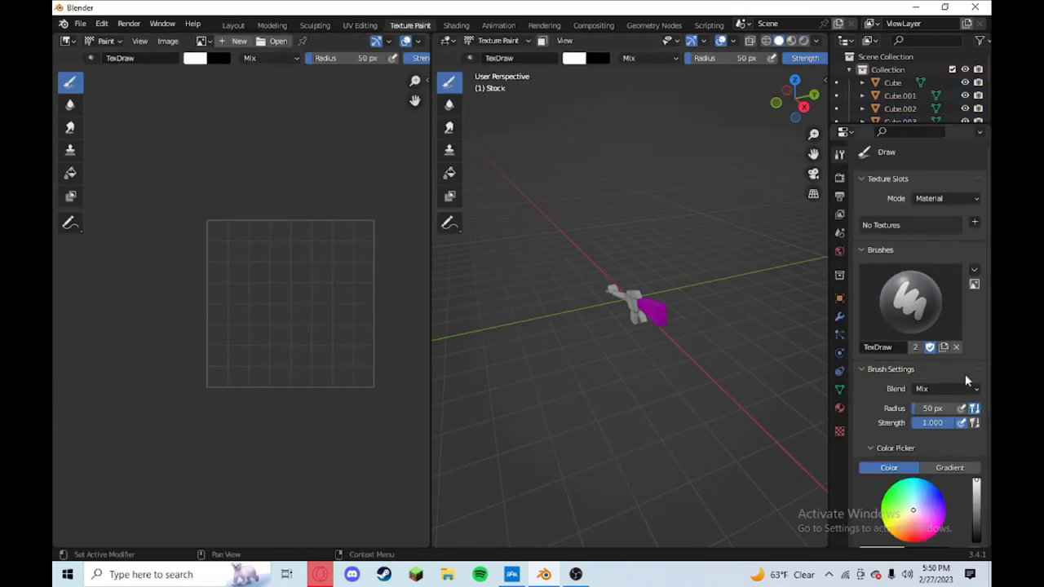
left_click(975, 222)
left_click(917, 235)
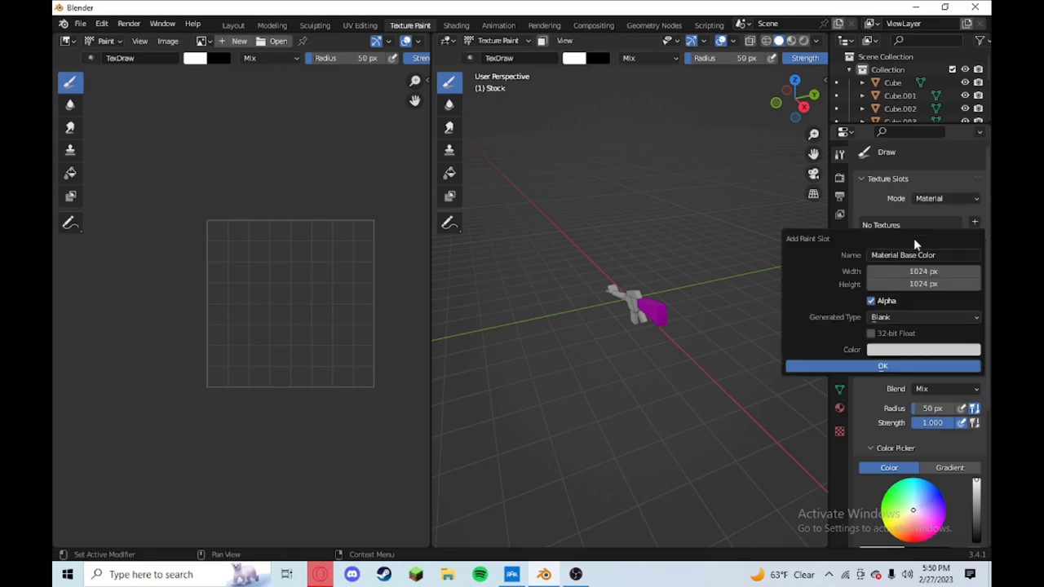
left_click(905, 348)
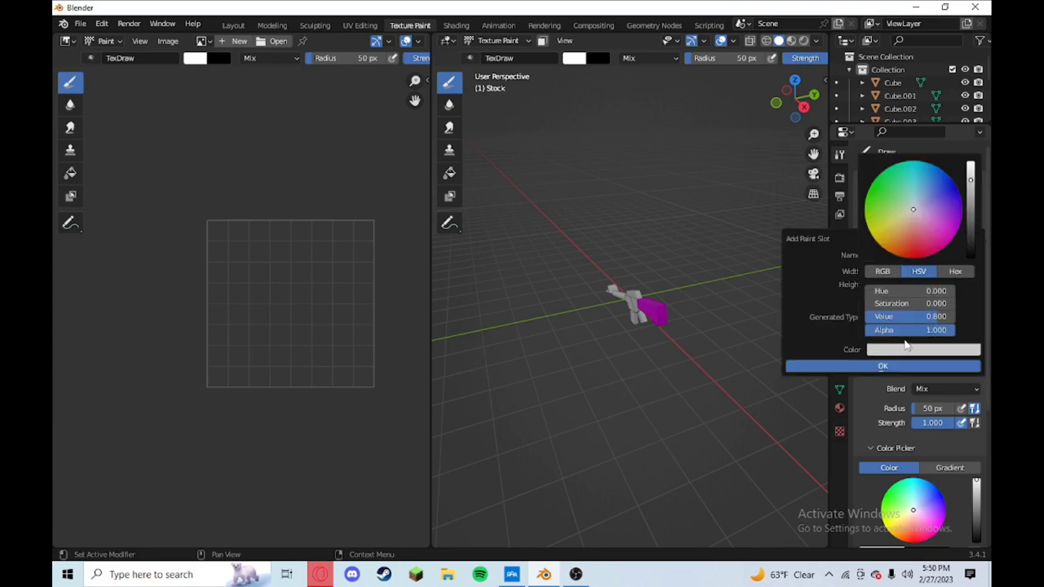
left_click(926, 218)
left_click(884, 363)
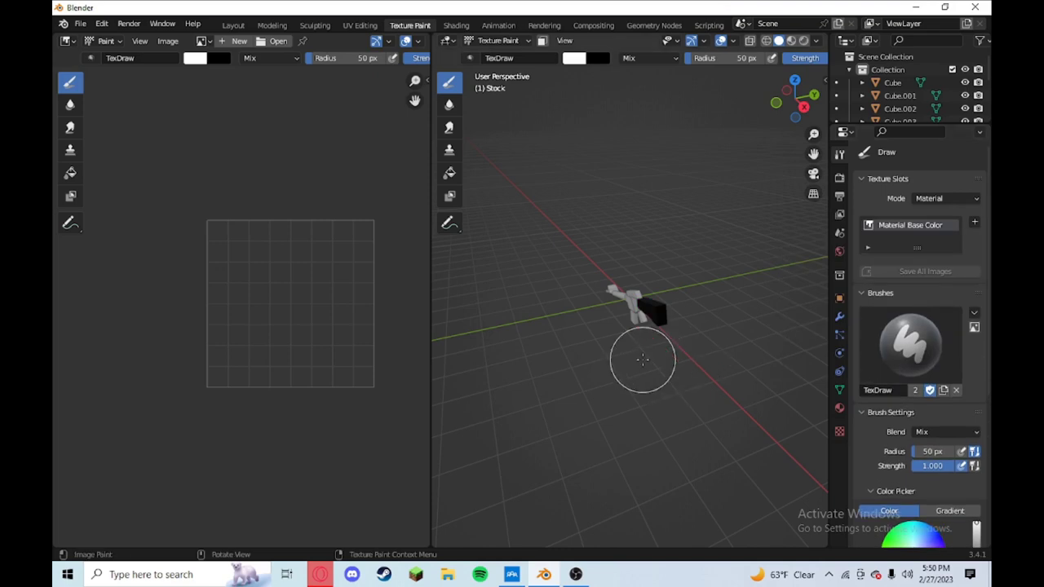
Return to the Layout workspace and box-select all the rifle parts.
scroll(643, 360, "up", 5)
mouse_move(641, 361)
middle_mouse_down()
mouse_move(718, 333)
mouse_move(676, 361)
middle_mouse_up()
right_click(704, 370)
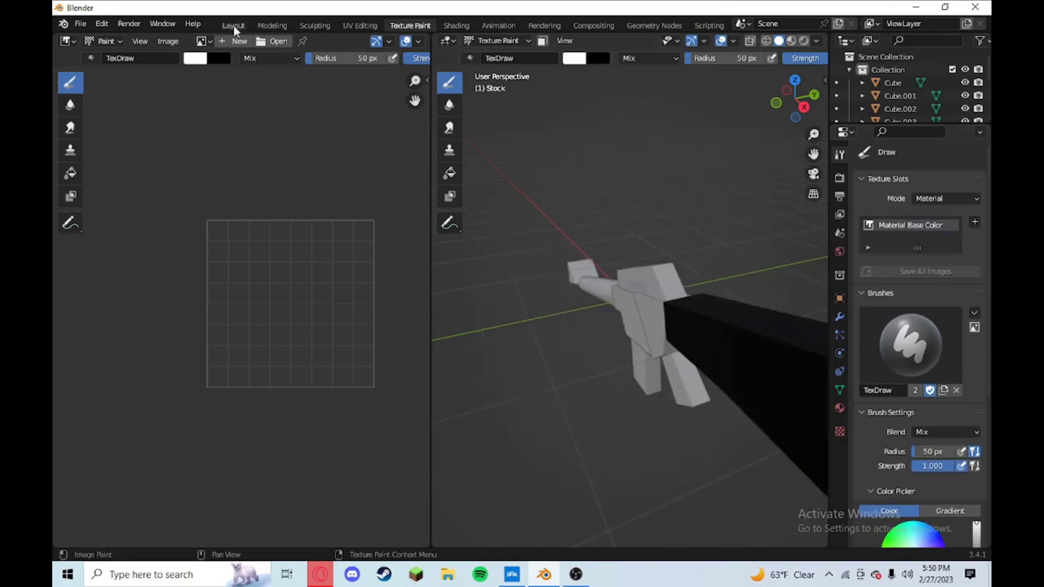
left_click(233, 24)
scroll(542, 304, "down", 3)
left_click_drag(541, 304, 299, 235)
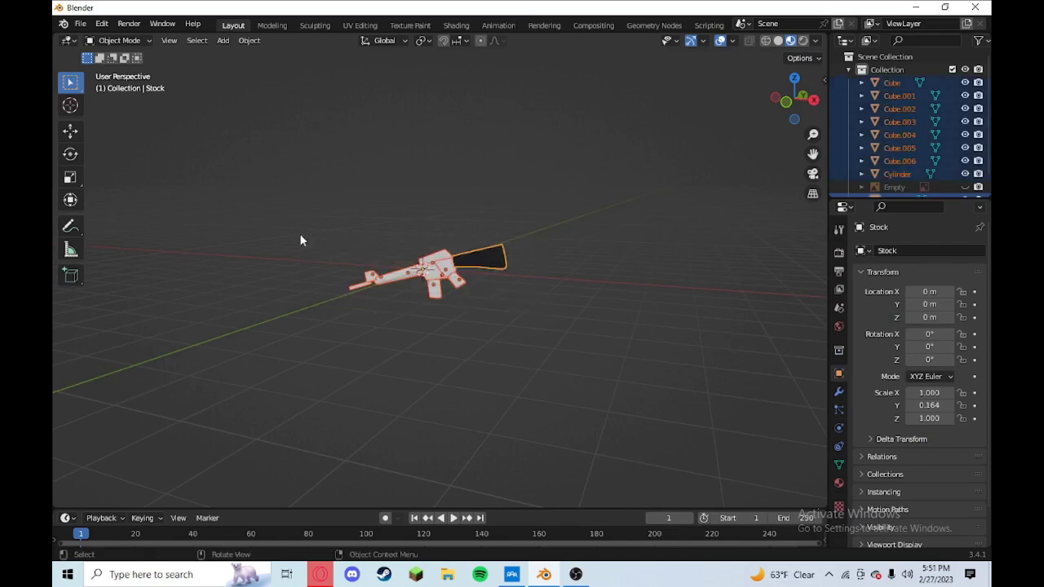
Dismiss the grouping menus and box-select the whole rifle again.
key("ctrl+g")
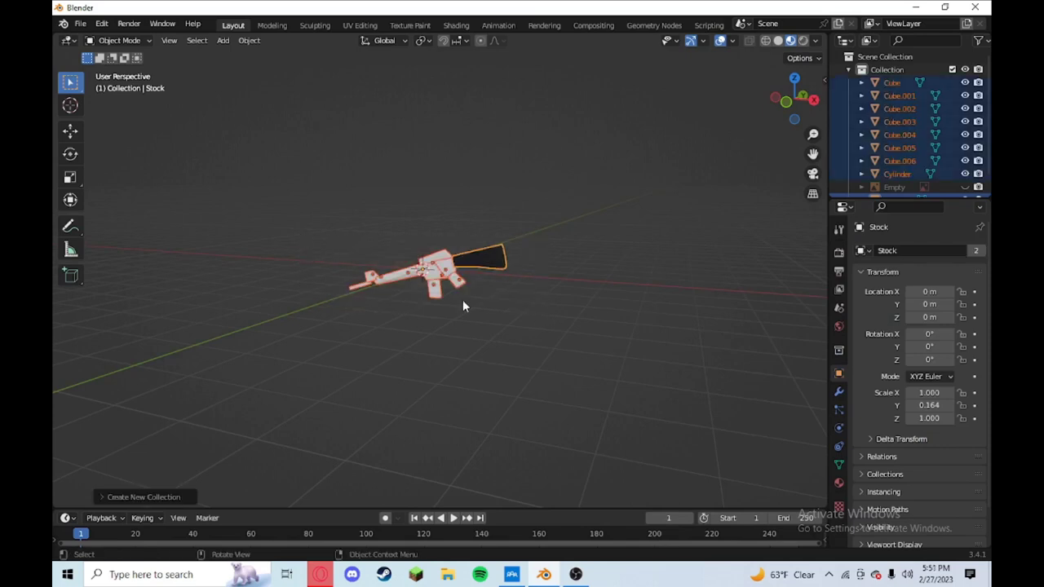
key("shift+g")
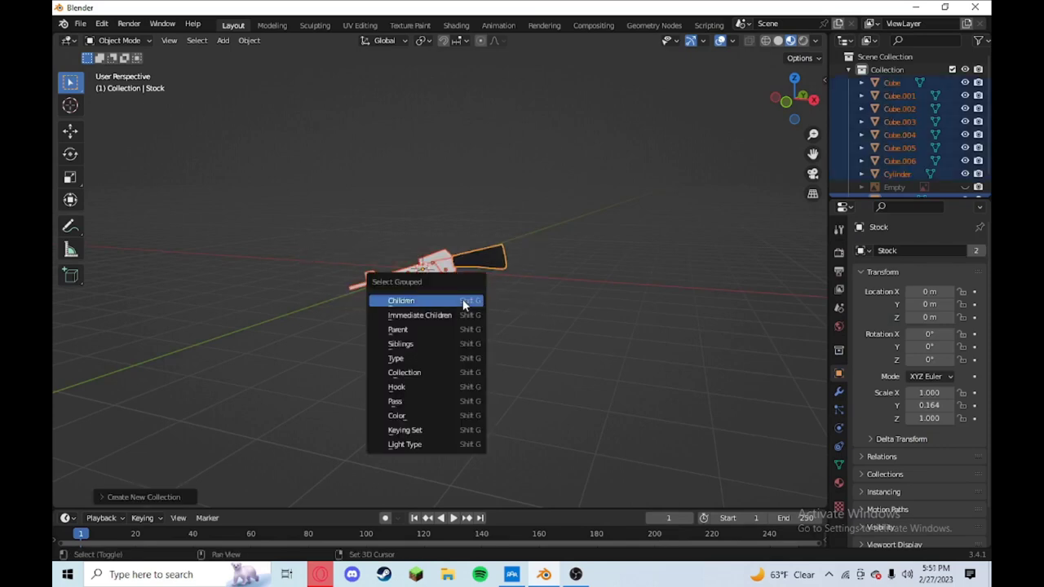
key("Escape")
scroll(598, 332, "up", 3)
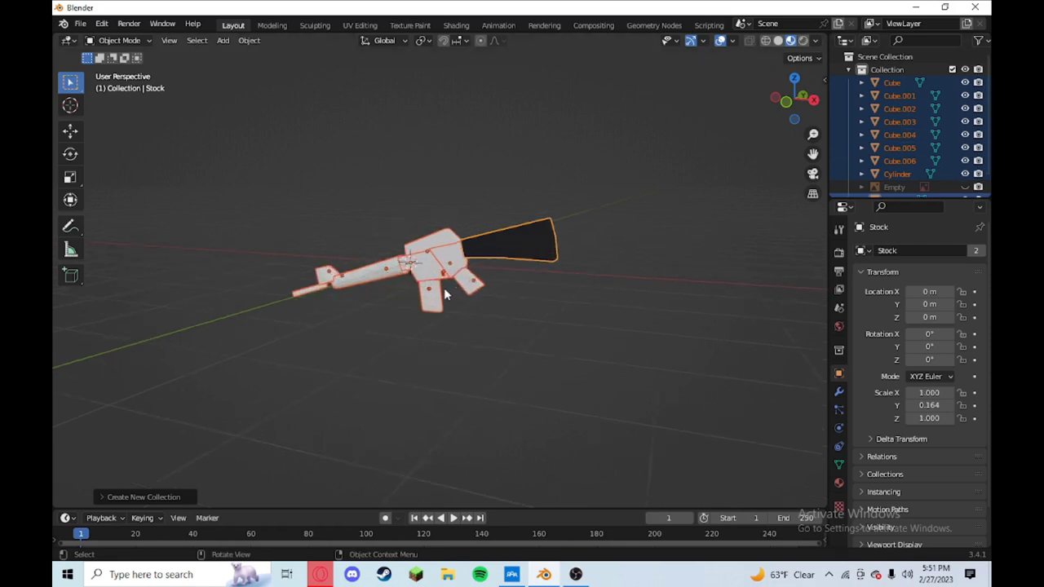
scroll(598, 332, "up", 1)
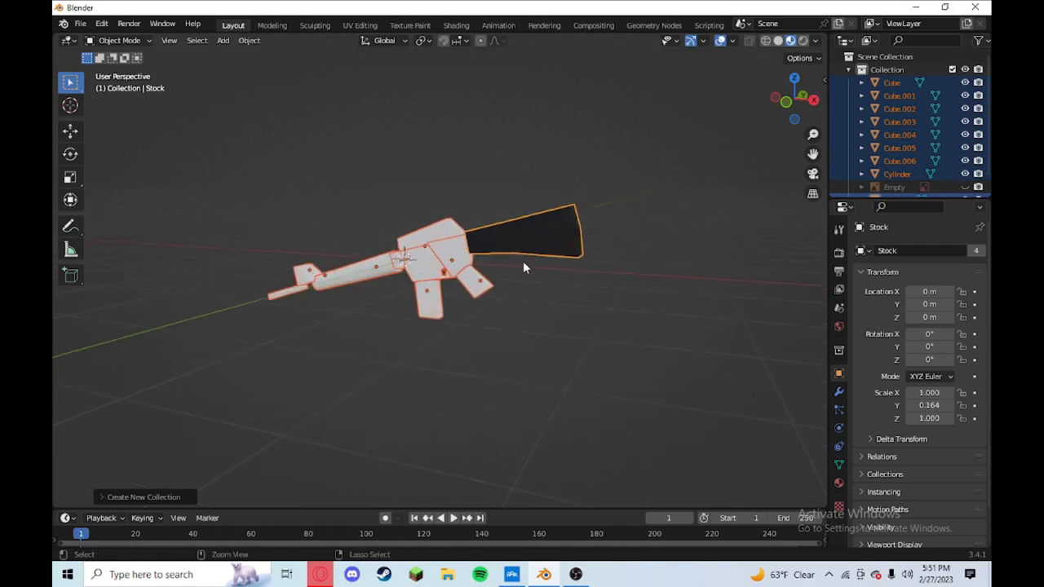
left_click_drag(566, 333, 239, 135)
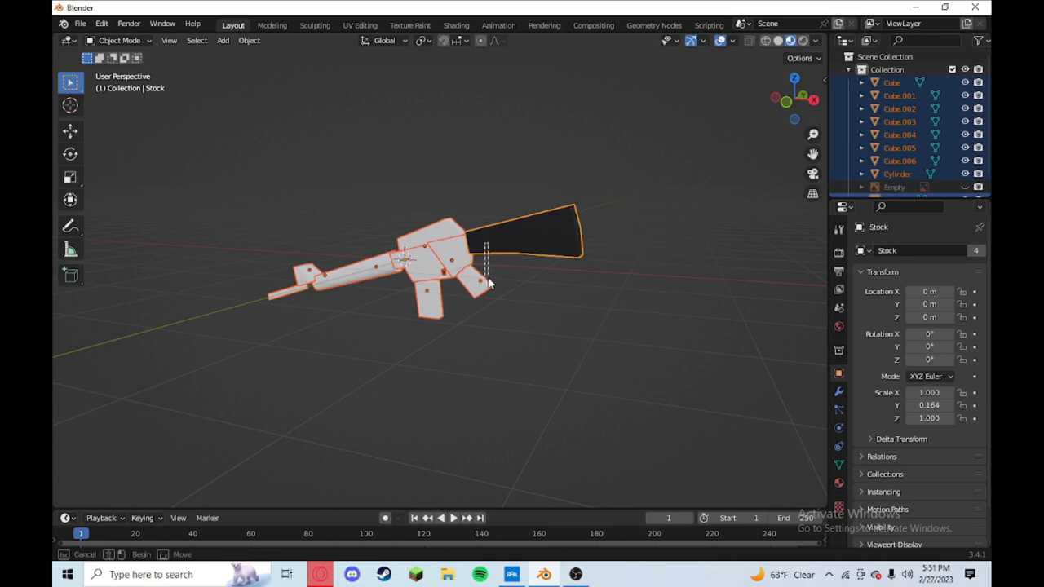
left_click(479, 256)
scroll(903, 81, "down", 1)
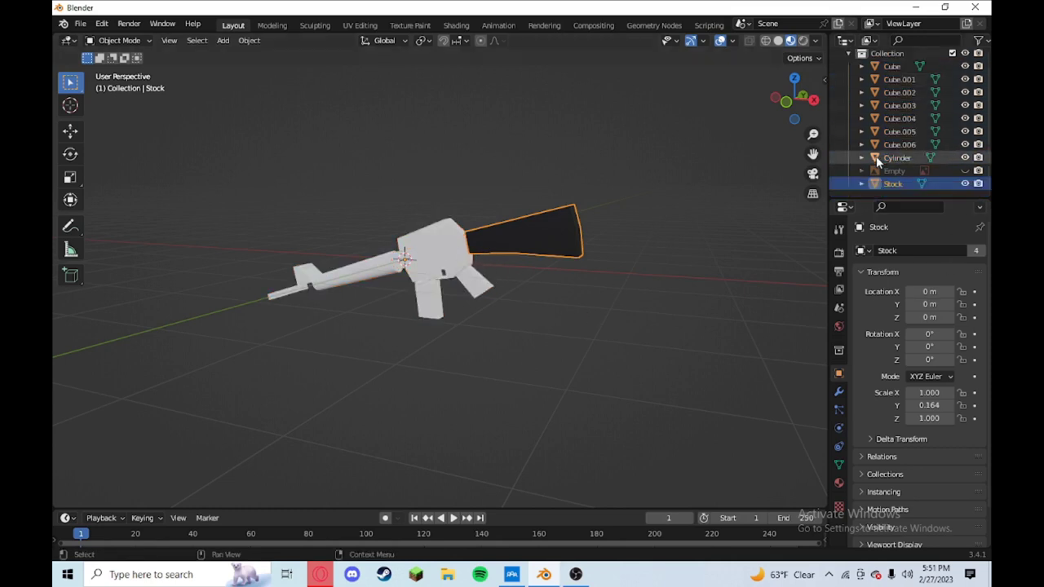
scroll(865, 182, "up", 1)
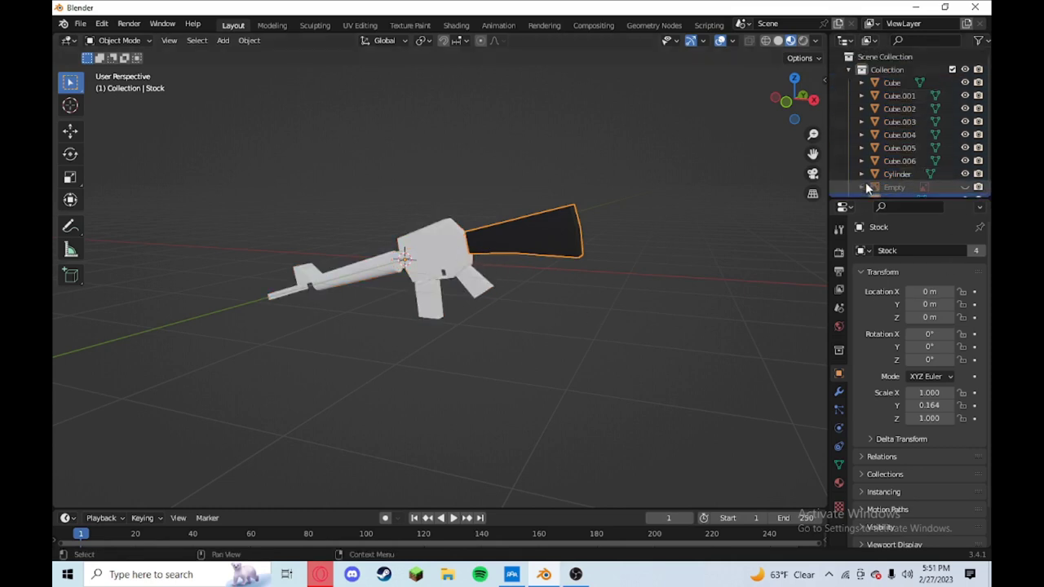
left_click_drag(579, 349, 241, 166)
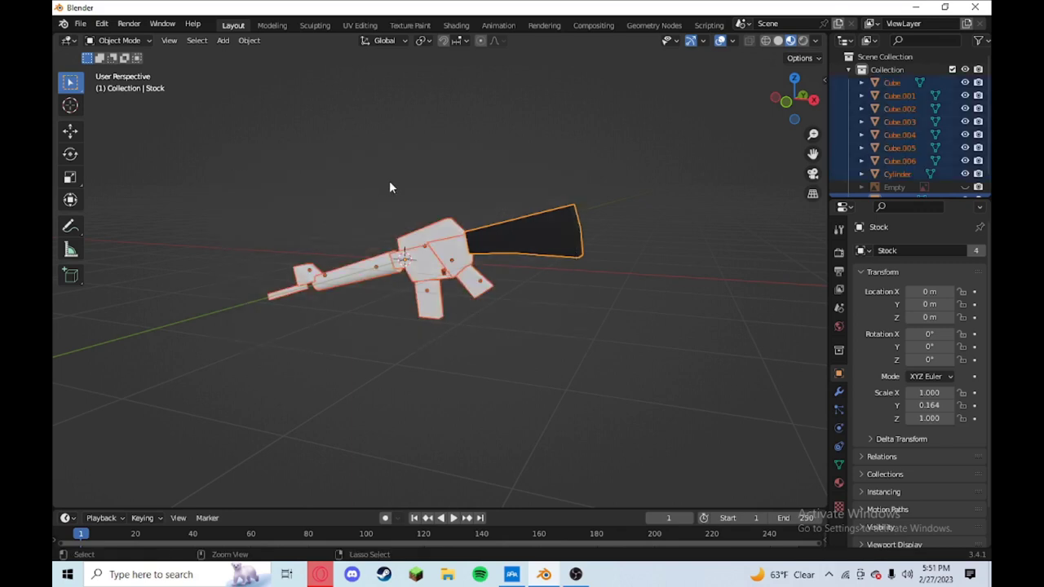
Move the parts into a new collection named Gun and make Stock the active object.
key("ctrl+g")
left_click(177, 495)
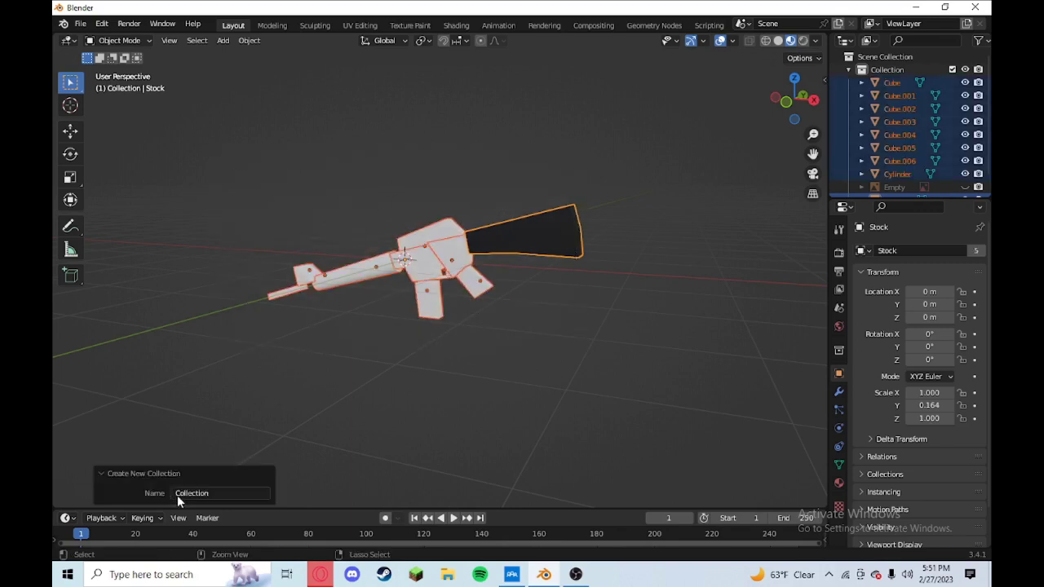
left_click(181, 494)
type("Gun")
scroll(903, 92, "down", 1)
right_click(897, 133)
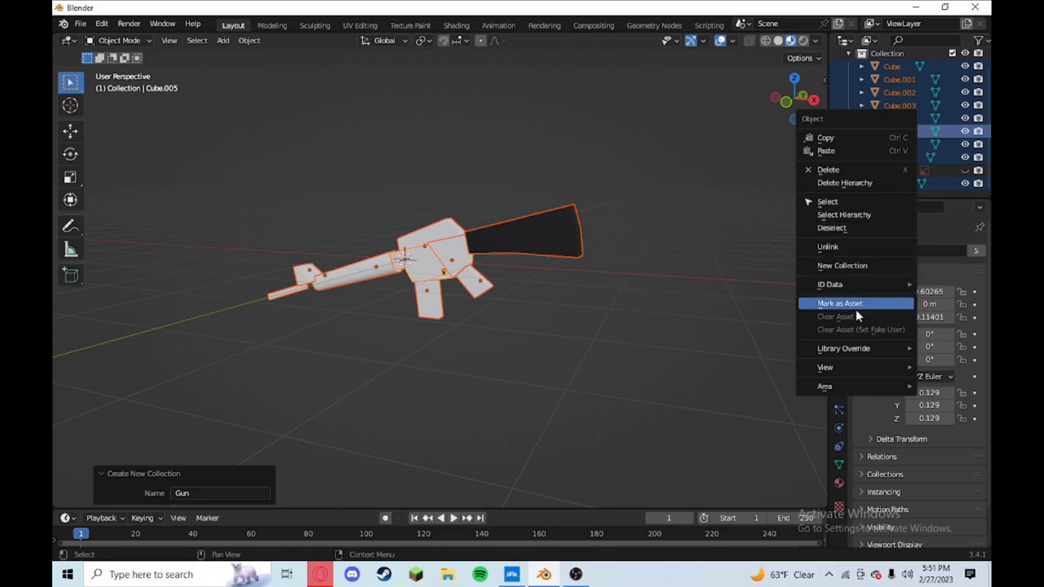
left_click(523, 222, "shift")
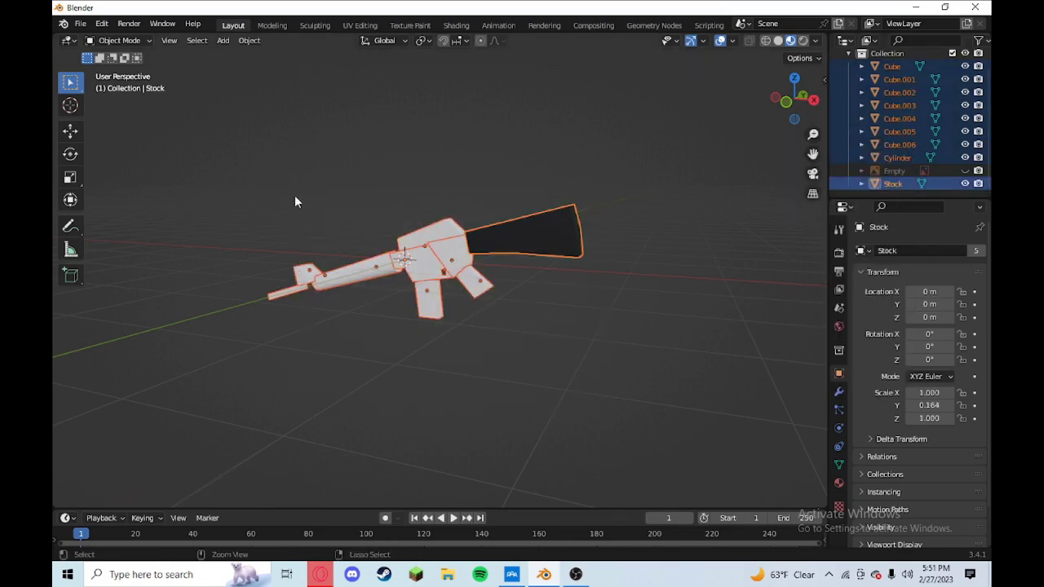
Join all selected parts into Stock with Ctrl+J, then orbit and zoom to inspect the black rifle.
key("ctrl+j")
mouse_move(462, 240)
middle_mouse_down()
mouse_move(537, 344)
mouse_move(236, 266)
mouse_move(140, 313)
mouse_move(792, 310)
middle_mouse_up()
scroll(359, 259, "up", 3)
scroll(447, 242, "up", 2)
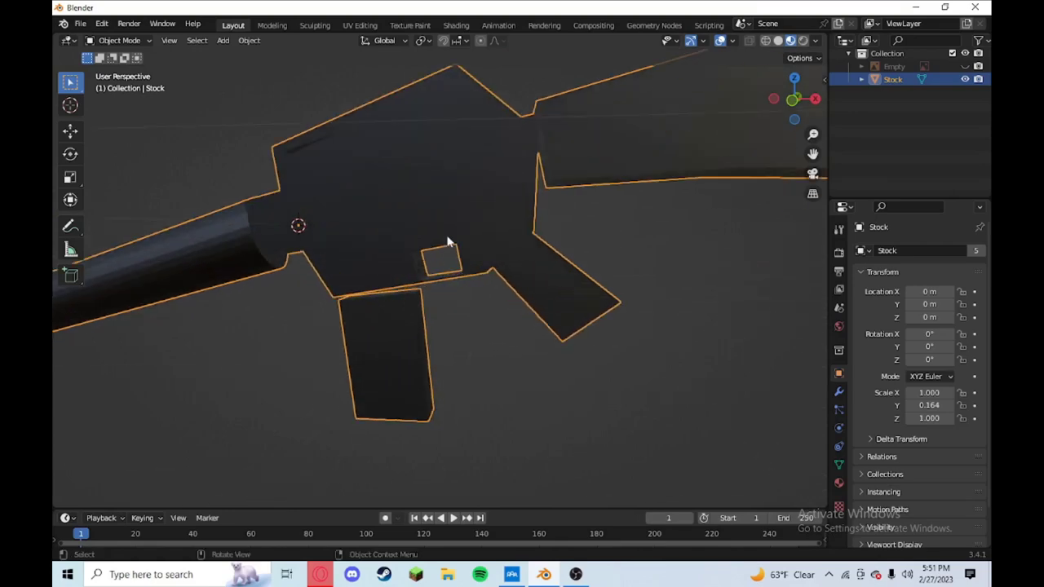
scroll(447, 242, "up", 2)
scroll(449, 221, "up", 1)
mouse_move(443, 224)
middle_mouse_down()
mouse_move(476, 204)
mouse_move(509, 255)
mouse_move(657, 260)
mouse_move(465, 244)
mouse_move(551, 201)
mouse_move(752, 209)
mouse_move(110, 234)
mouse_move(526, 235)
mouse_move(539, 269)
middle_mouse_up()
scroll(654, 248, "down", 8)
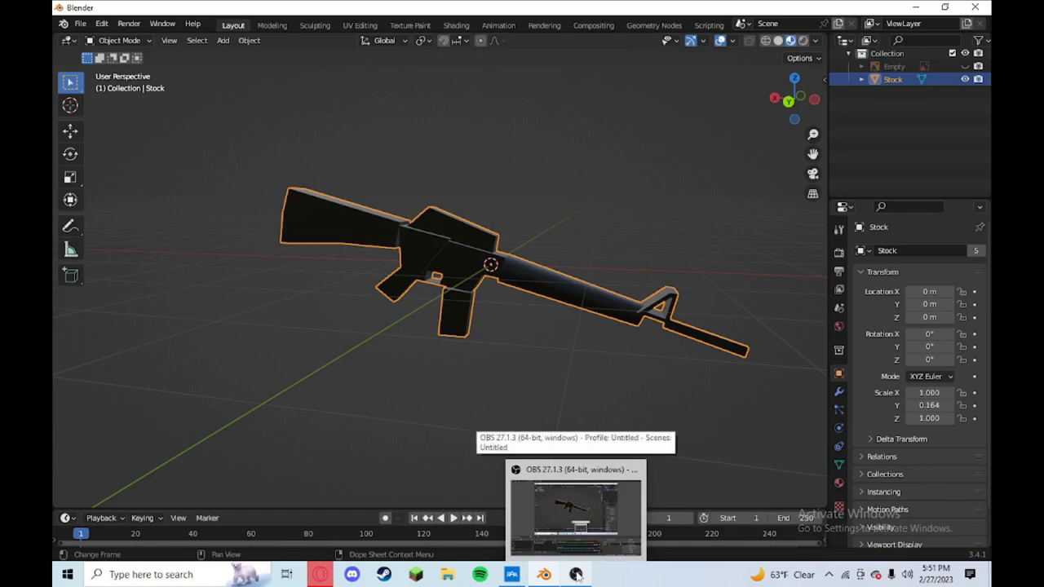